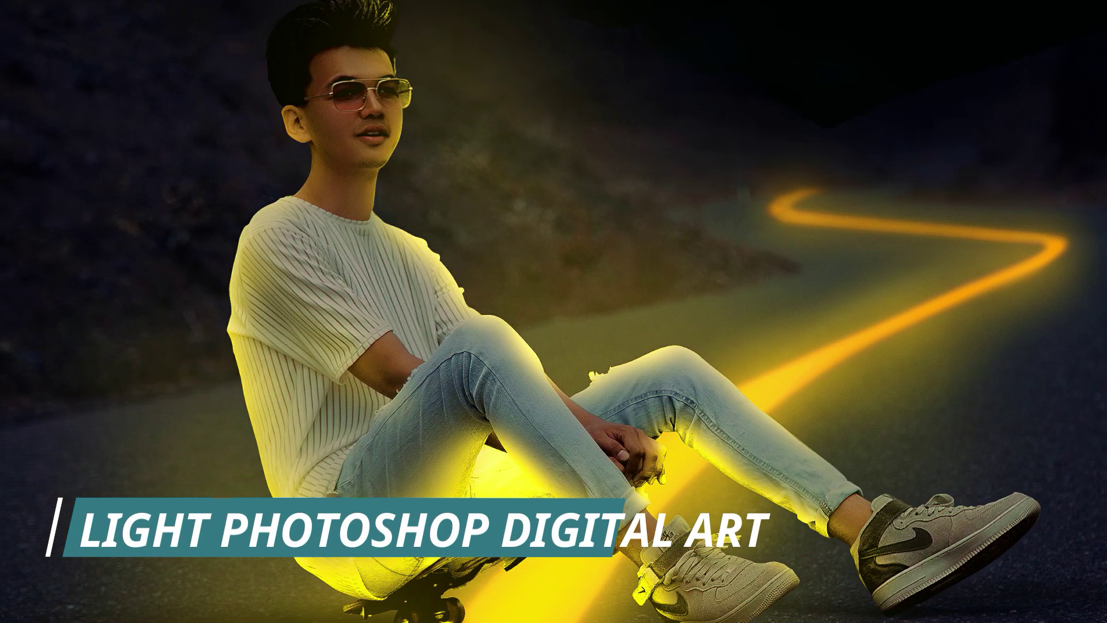
# Step: With the Pen tool zoomed in, start the path at the shoe sole and trace the heel to the ankle
pyautogui.press('p')
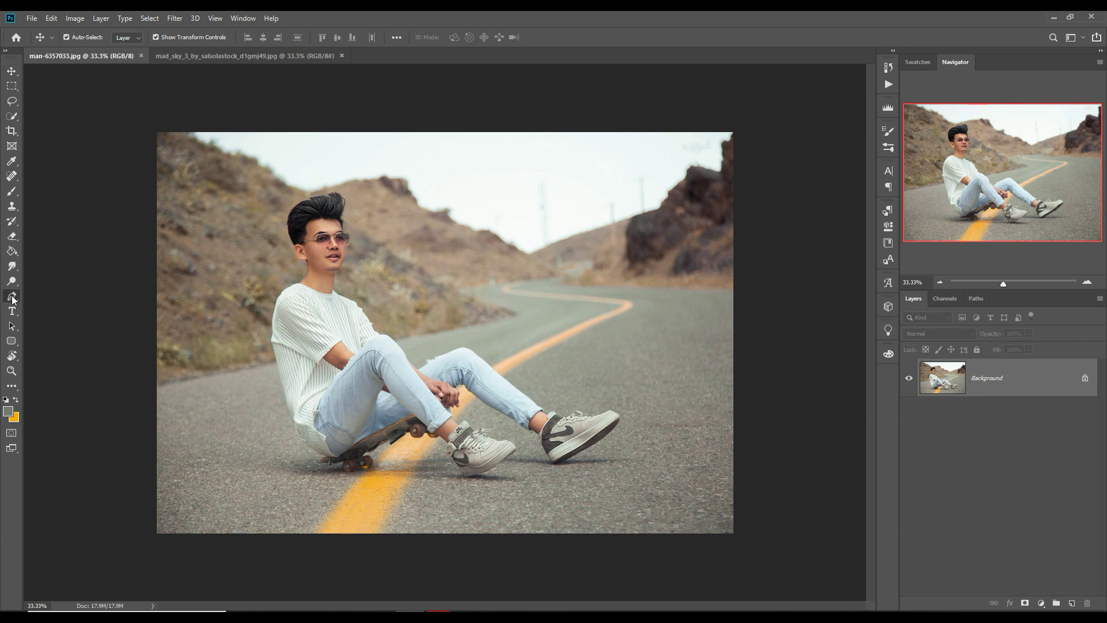
pyautogui.scroll(10, 496, 435)
pyautogui.click(708, 202)
pyautogui.click(456, 395)
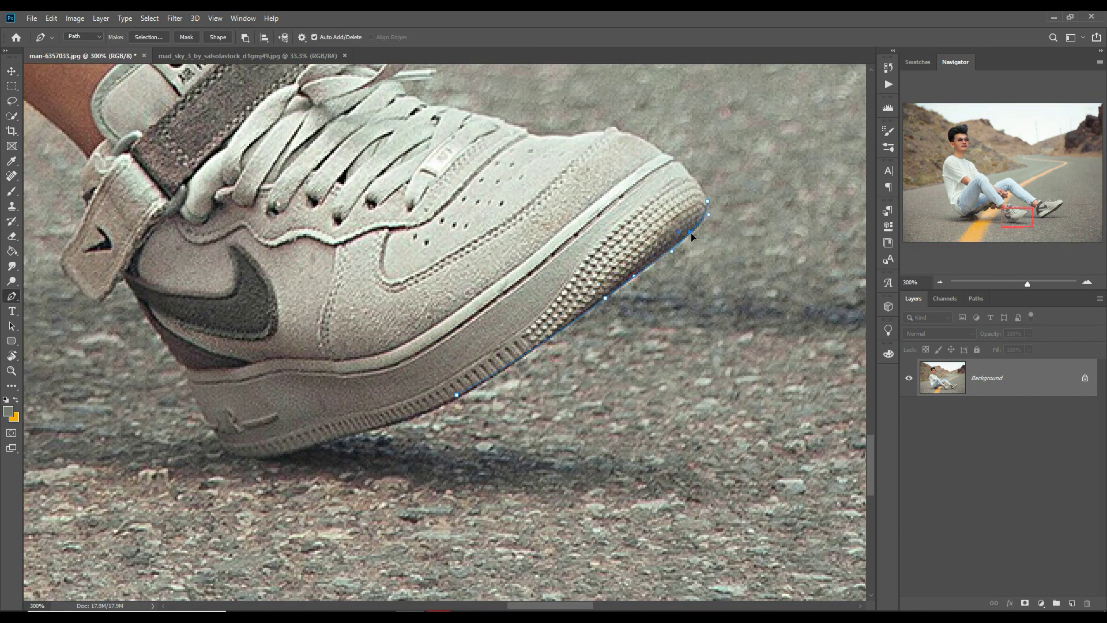
pyautogui.click(238, 456)
pyautogui.click(82, 203)
pyautogui.click(78, 172)
pyautogui.moveTo(78, 173); pyautogui.dragTo(303, 496)
pyautogui.click(311, 478)
pyautogui.click(284, 453)
pyautogui.click(233, 410)
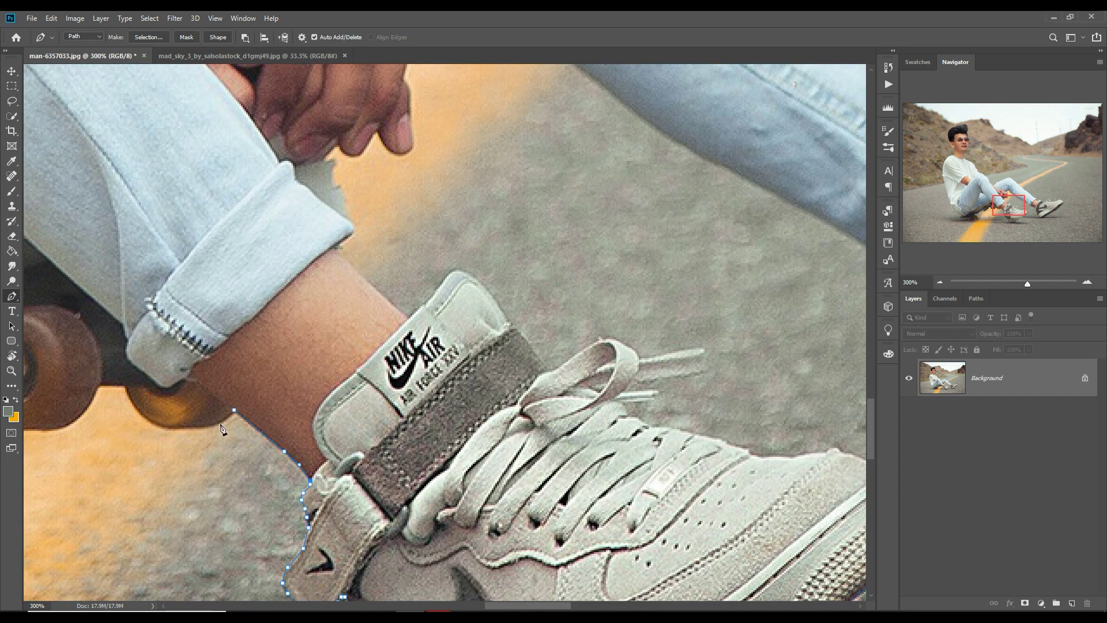
# Step: Trace the path from the ankle around the small skateboard wheel
pyautogui.moveTo(222, 429); pyautogui.dragTo(374, 490)
pyautogui.click(370, 490)
pyautogui.click(326, 488)
pyautogui.click(310, 483)
pyautogui.click(291, 448)
pyautogui.moveTo(234, 485); pyautogui.dragTo(235, 489)
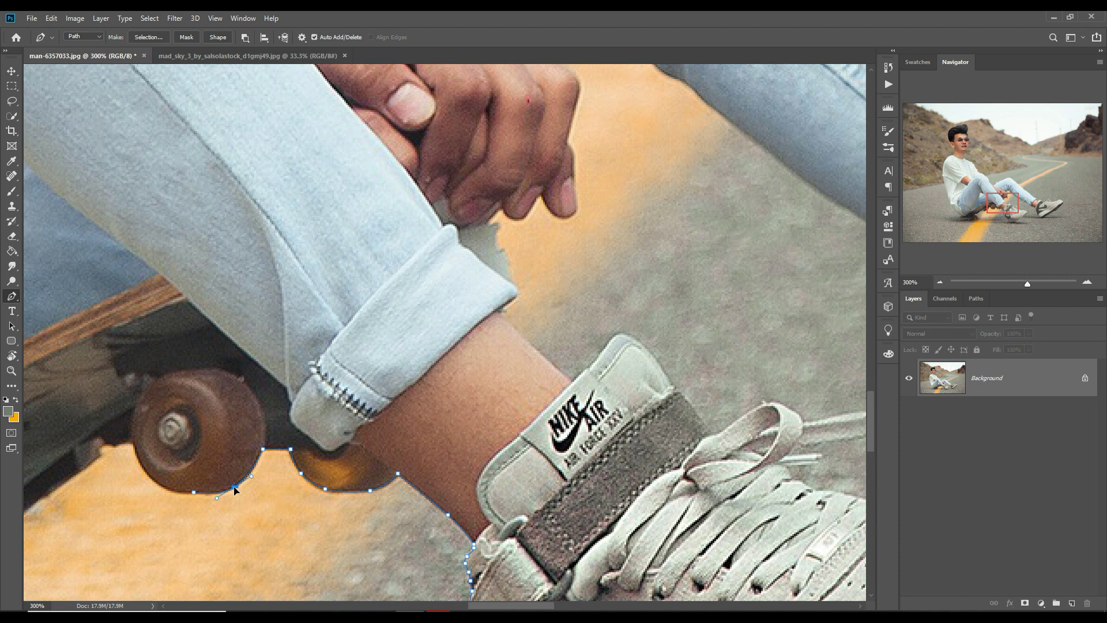
# Step: Trace the path along the skateboard's underside and board edge
pyautogui.moveTo(118, 449); pyautogui.dragTo(453, 362)
pyautogui.click(436, 357)
pyautogui.click(423, 372)
pyautogui.click(407, 387)
pyautogui.click(378, 409)
pyautogui.click(332, 444)
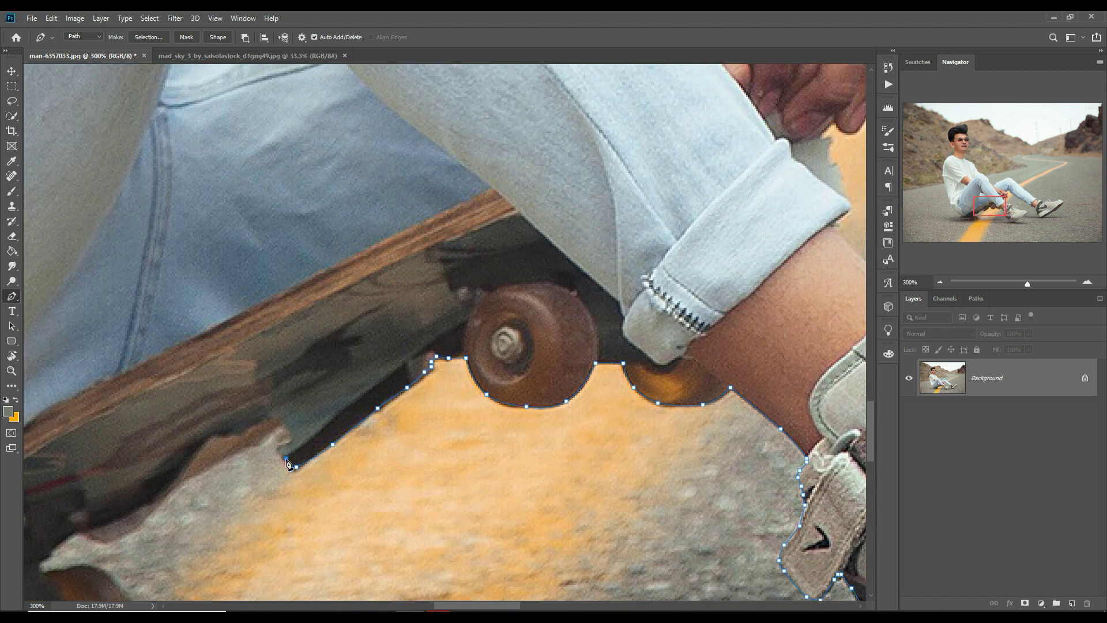
# Step: Continue the path left along the board and around the rear wheels
pyautogui.moveTo(77, 574); pyautogui.dragTo(198, 320)
pyautogui.moveTo(231, 423); pyautogui.dragTo(250, 347)
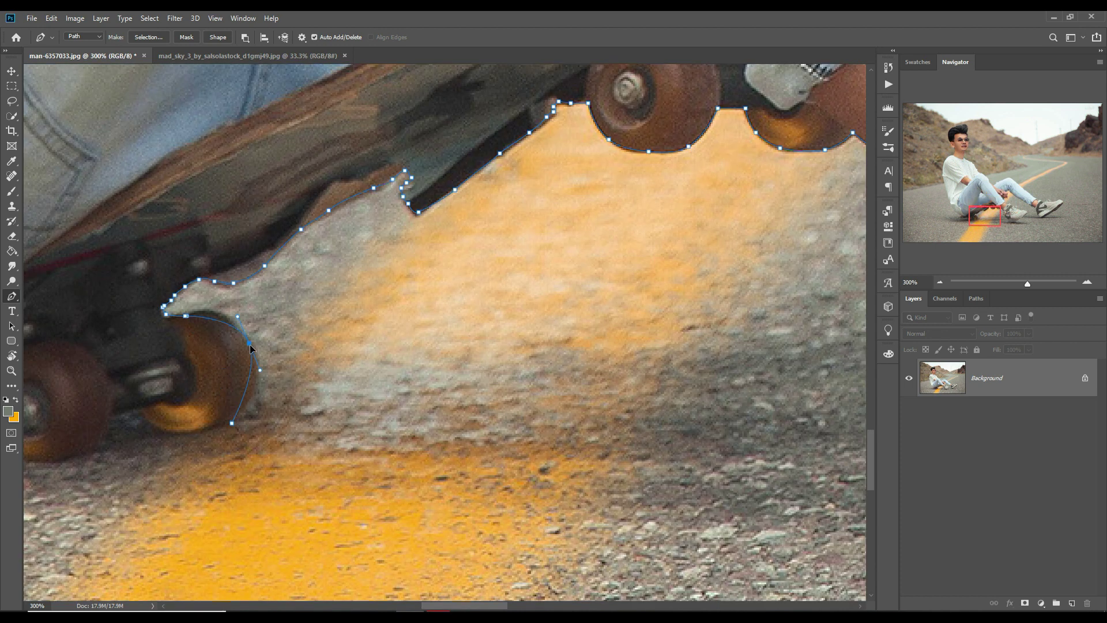
pyautogui.click(157, 428)
pyautogui.click(141, 410)
pyautogui.moveTo(109, 415); pyautogui.dragTo(357, 318)
pyautogui.click(357, 318)
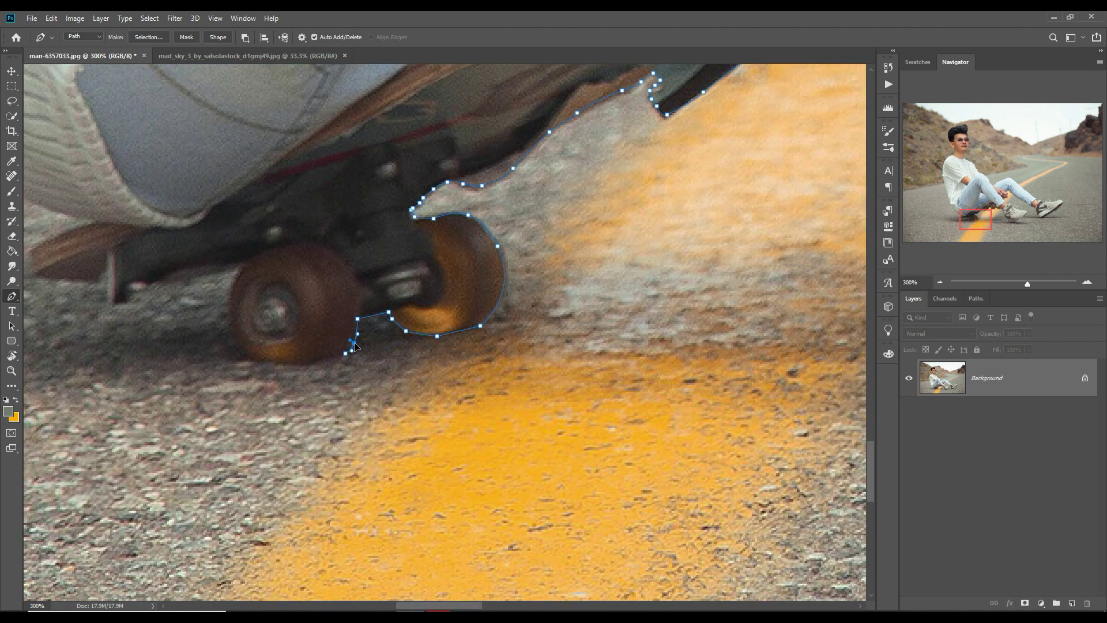
pyautogui.click(220, 265)
pyautogui.click(172, 279)
pyautogui.click(148, 283)
pyautogui.click(117, 306)
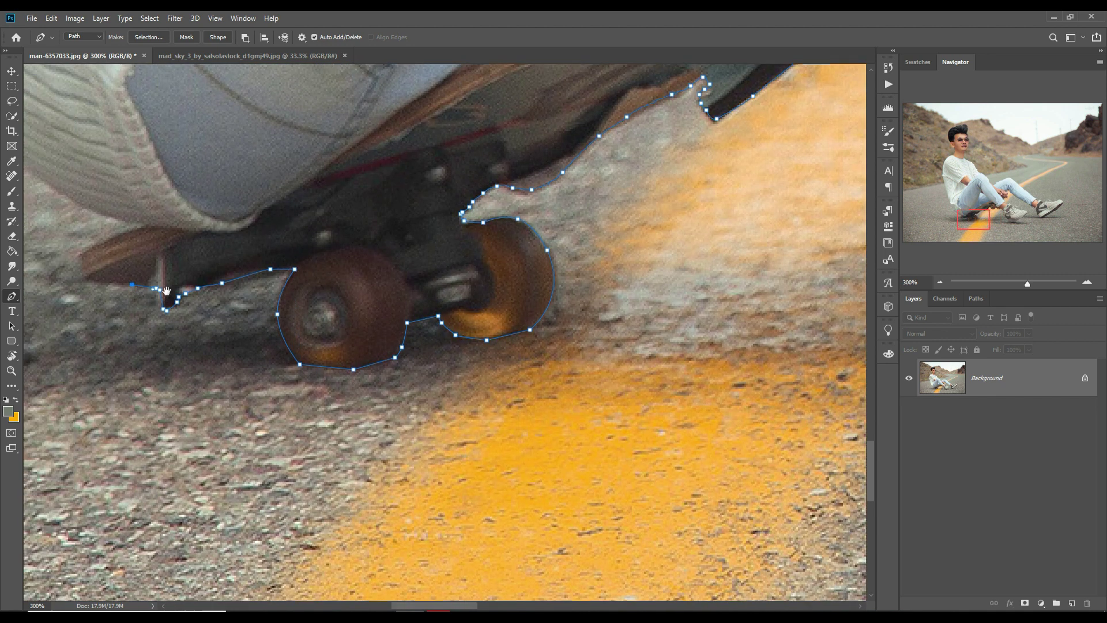
pyautogui.moveTo(115, 288); pyautogui.dragTo(242, 300)
# Step: Trace the shirt's side and the sleeve up to the shoulder
pyautogui.moveTo(171, 275)
pyautogui.mouseDown()
pyautogui.moveTo(155, 266)
pyautogui.moveTo(150, 577)
pyautogui.mouseUp()
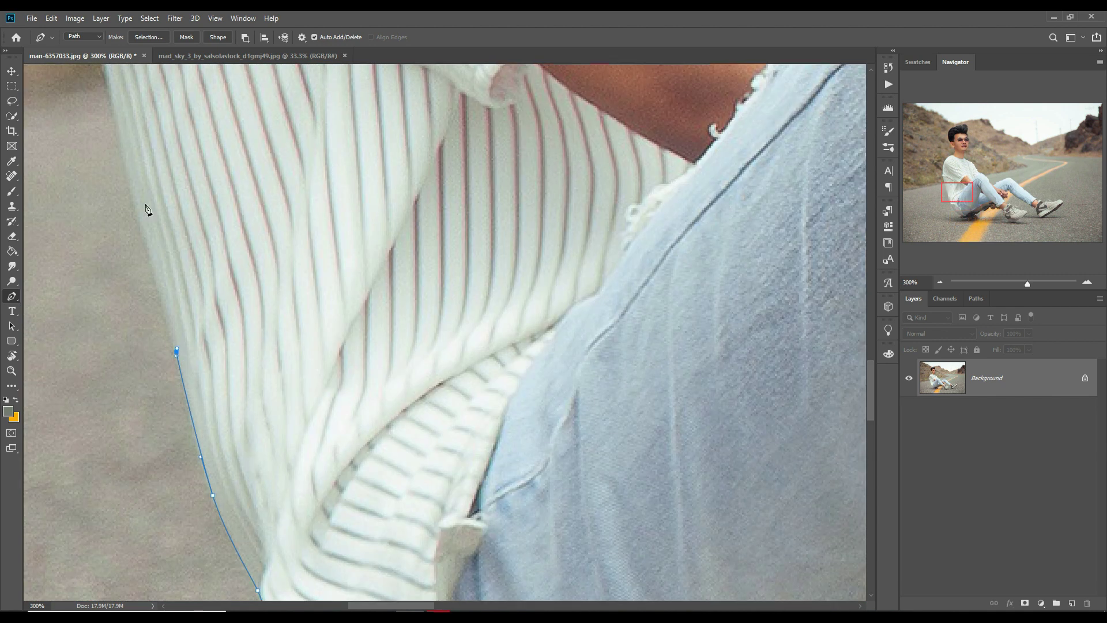
pyautogui.moveTo(146, 209); pyautogui.dragTo(173, 577)
pyautogui.moveTo(199, 217); pyautogui.dragTo(205, 185)
pyautogui.moveTo(211, 214); pyautogui.dragTo(217, 536)
pyautogui.click(224, 446)
pyautogui.click(238, 385)
pyautogui.click(255, 331)
pyautogui.click(273, 312)
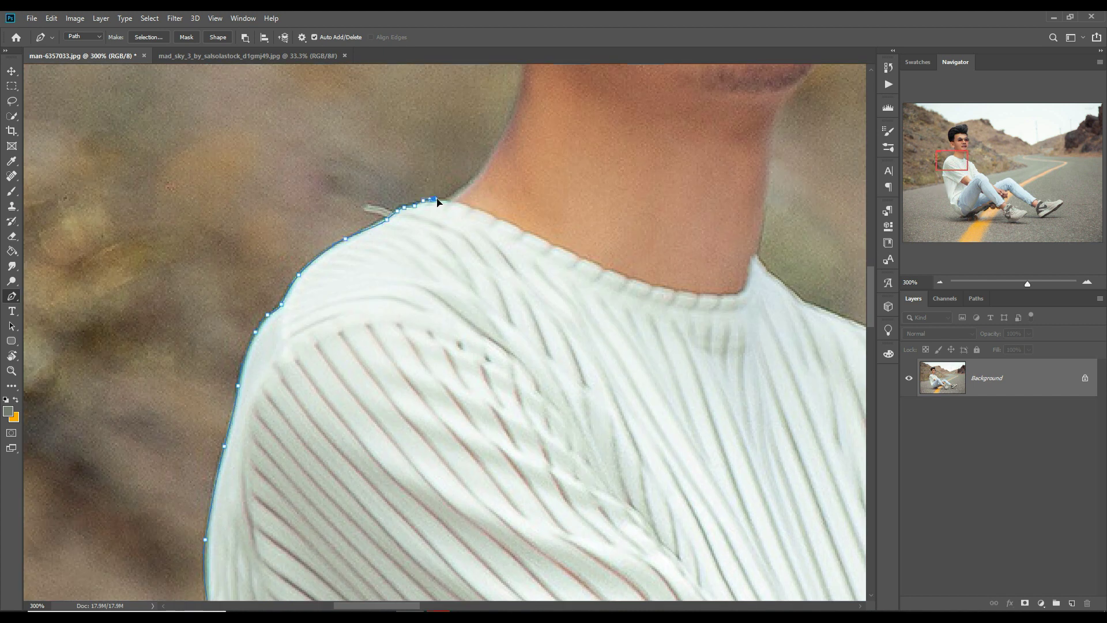
# Step: Trace up the neck to the earlobe and around the ear
pyautogui.moveTo(437, 202); pyautogui.dragTo(149, 477)
pyautogui.click(212, 380)
pyautogui.click(215, 311)
pyautogui.click(199, 267)
# Step: Trace the path up the hairline, over the top of the hair and down its right side
pyautogui.moveTo(111, 149); pyautogui.dragTo(182, 453)
pyautogui.click(166, 429)
pyautogui.click(153, 409)
pyautogui.click(145, 394)
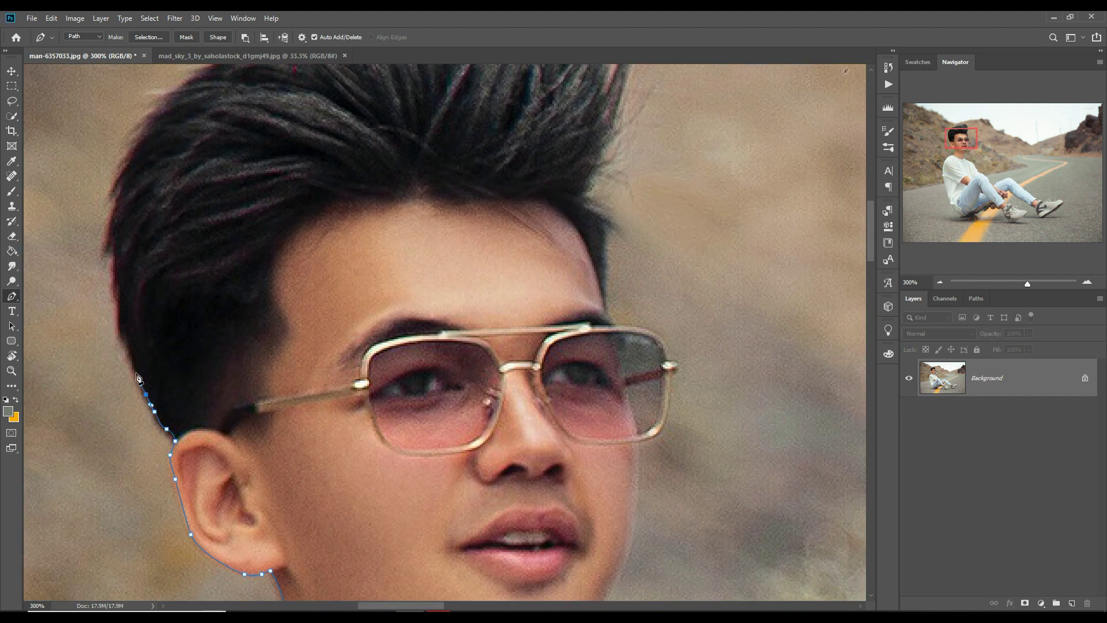
pyautogui.moveTo(106, 244); pyautogui.dragTo(60, 374)
pyautogui.click(85, 239)
pyautogui.click(216, 155)
pyautogui.click(394, 90)
pyautogui.click(592, 150)
pyautogui.click(562, 284)
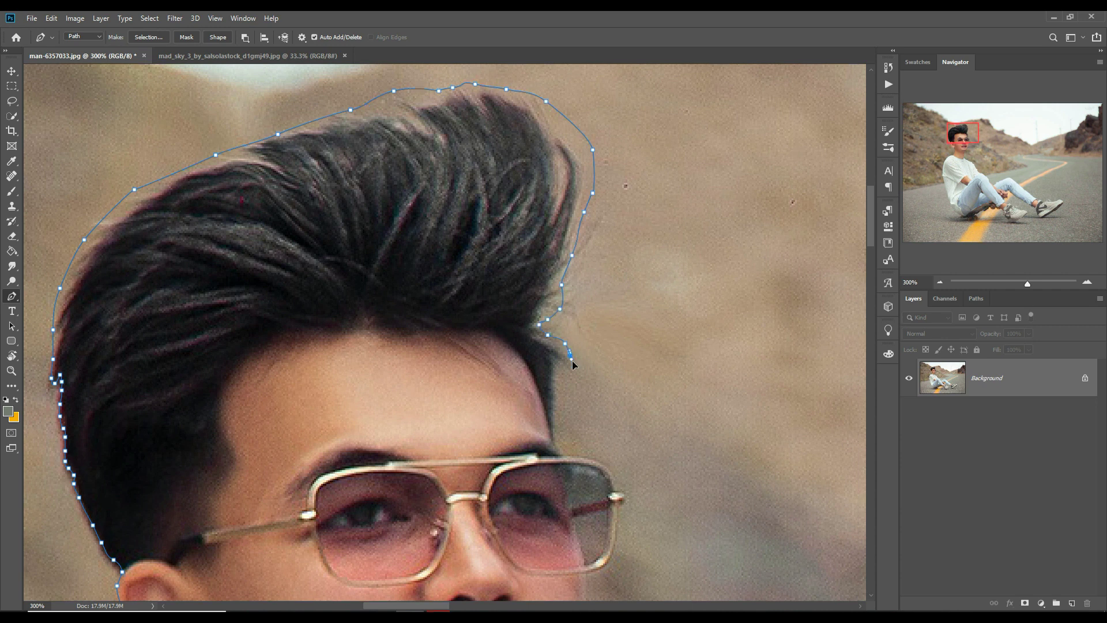
# Step: Trace the jaw down to the chin
pyautogui.moveTo(592, 578); pyautogui.dragTo(534, 212)
pyautogui.click(513, 327)
pyautogui.click(495, 366)
pyautogui.click(462, 414)
# Step: Trace from the collar down the lower shoulder edge
pyautogui.moveTo(429, 578); pyautogui.dragTo(446, 276)
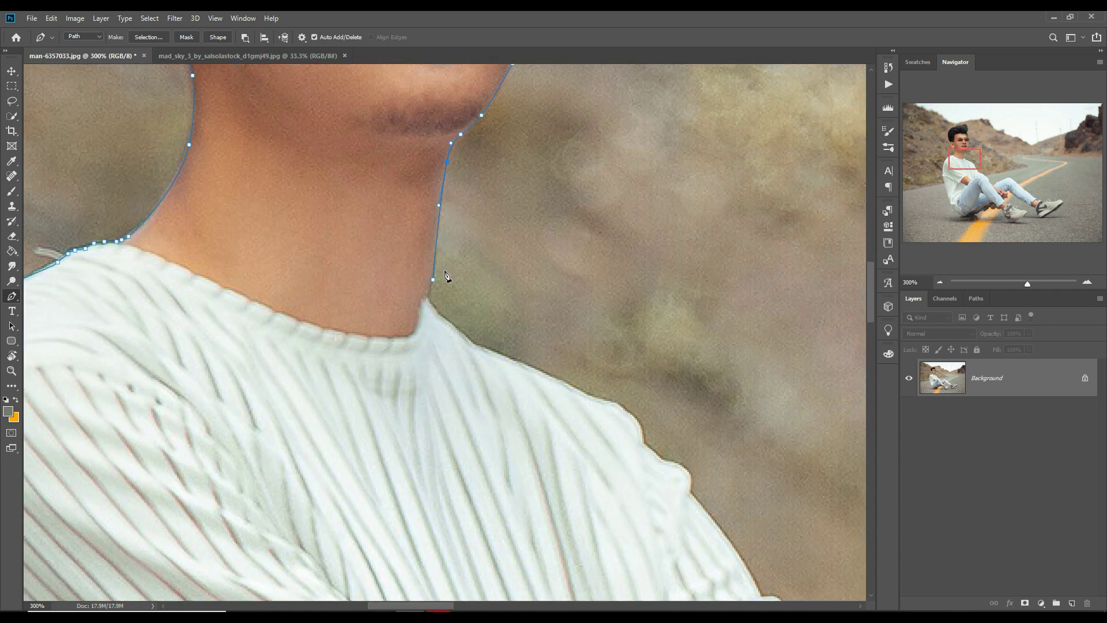
pyautogui.moveTo(684, 471); pyautogui.dragTo(339, 72)
pyautogui.click(352, 91)
pyautogui.click(371, 116)
pyautogui.click(388, 141)
pyautogui.click(402, 170)
# Step: Place a point at the knee edge and trace along the arm
pyautogui.click(743, 513)
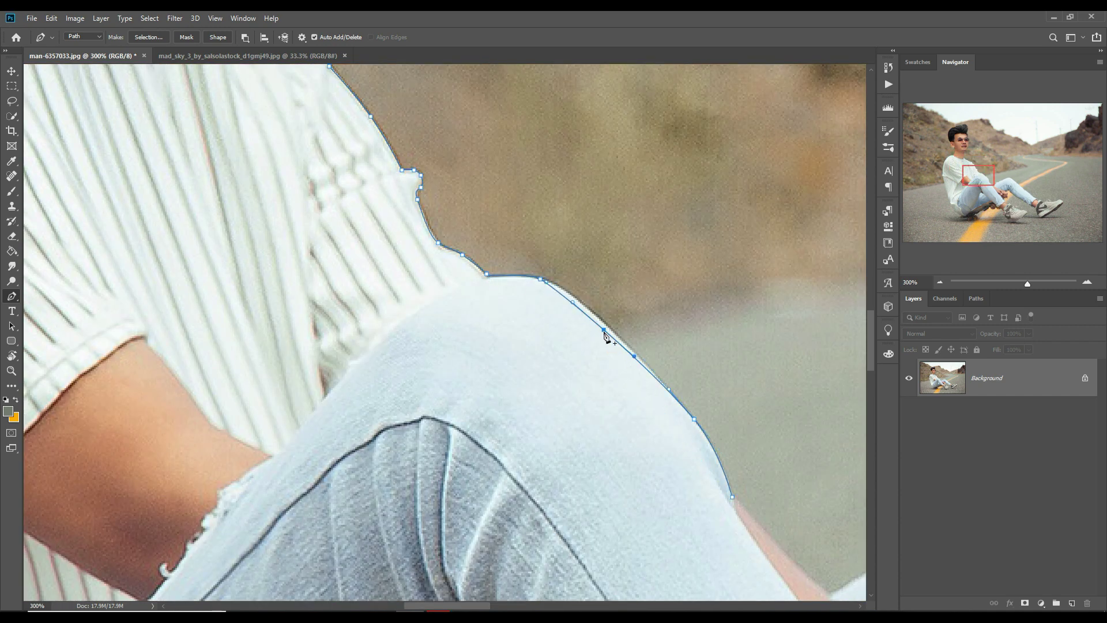
pyautogui.moveTo(743, 513); pyautogui.dragTo(361, 273)
pyautogui.click(425, 343)
pyautogui.click(460, 371)
pyautogui.click(491, 352)
pyautogui.click(547, 311)
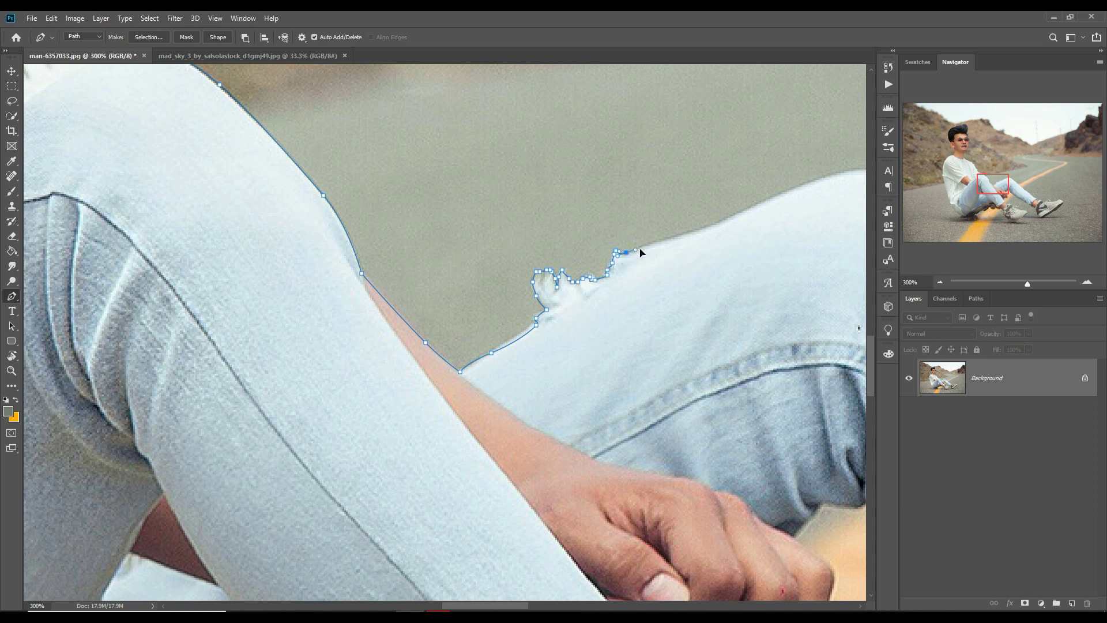
# Step: Outline the top and right edge of the knee and the lower leg's top edge
pyautogui.moveTo(640, 252); pyautogui.dragTo(121, 323)
pyautogui.click(478, 272)
pyautogui.moveTo(280, 279); pyautogui.dragTo(44, 248)
pyautogui.click(301, 286)
pyautogui.click(489, 459)
pyautogui.click(364, 342)
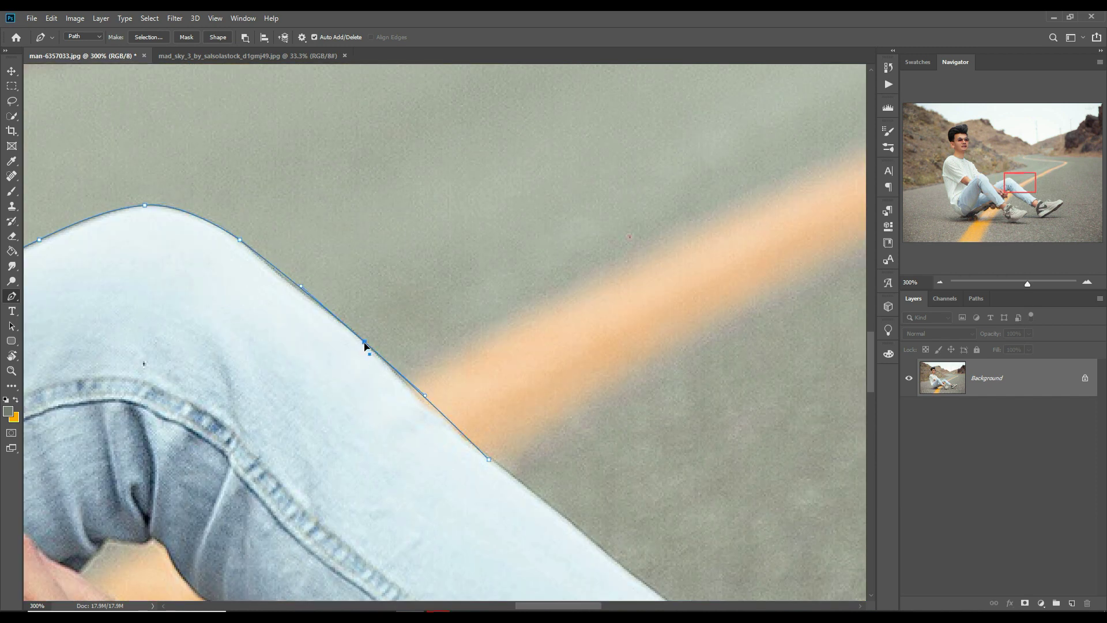
pyautogui.moveTo(289, 284); pyautogui.dragTo(62, 62)
pyautogui.click(304, 267)
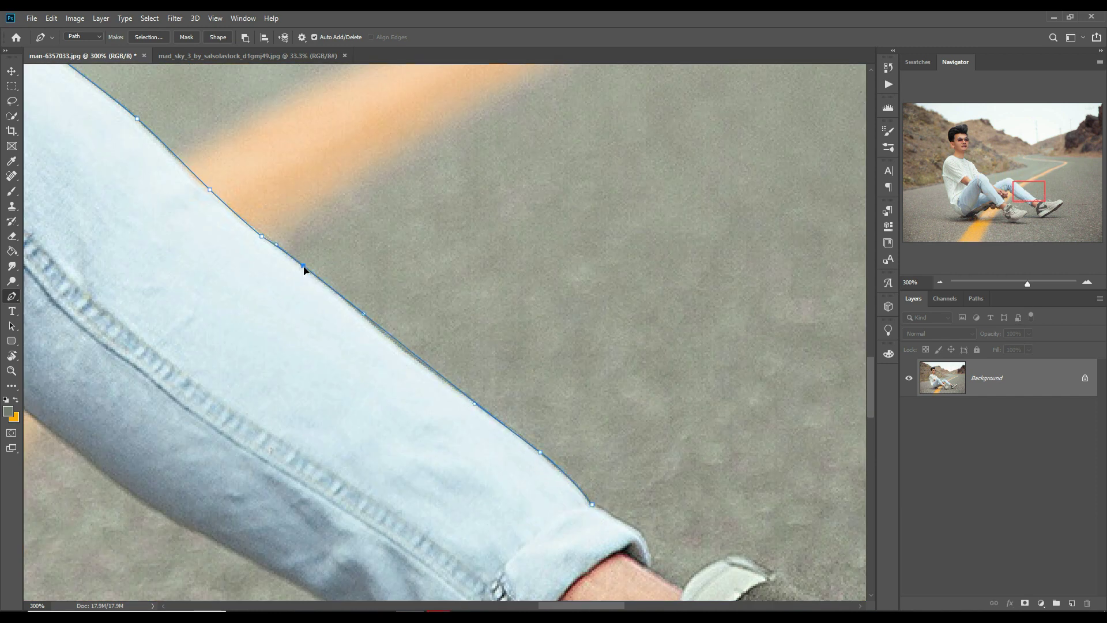
# Step: Trace the leg down to the pant cuff and the front shoe's top edge toward the laces
pyautogui.moveTo(599, 508); pyautogui.dragTo(490, 256)
pyautogui.click(499, 260)
pyautogui.click(522, 275)
pyautogui.click(539, 296)
pyautogui.click(542, 316)
pyautogui.moveTo(692, 331); pyautogui.dragTo(135, 227)
pyautogui.click(154, 238)
pyautogui.click(172, 246)
pyautogui.click(182, 251)
pyautogui.click(206, 247)
pyautogui.click(230, 233)
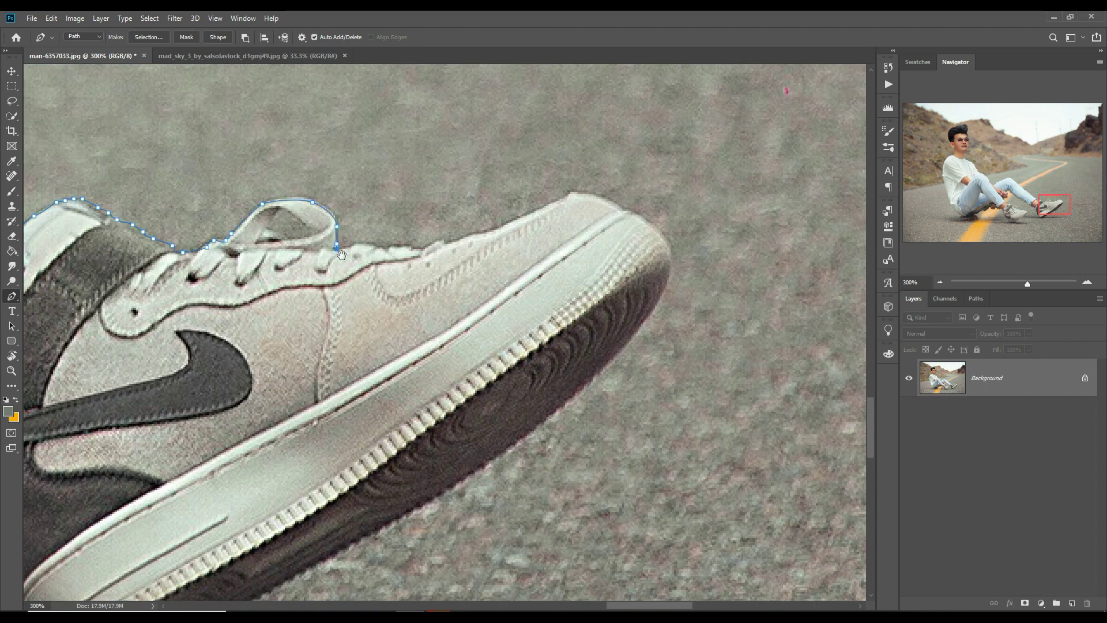
# Step: Trace around the laces to the shoe's toe, then along the sole and heel
pyautogui.moveTo(341, 254); pyautogui.dragTo(213, 187)
pyautogui.click(351, 166)
pyautogui.click(389, 151)
pyautogui.click(441, 125)
pyautogui.click(491, 140)
pyautogui.click(520, 156)
pyautogui.moveTo(533, 184); pyautogui.dragTo(542, 38)
pyautogui.click(173, 368)
pyautogui.click(242, 340)
# Step: Trace up the heel and along the jeans edge toward the hand
pyautogui.moveTo(691, 346); pyautogui.dragTo(259, 288)
pyautogui.click(420, 253)
pyautogui.moveTo(420, 254); pyautogui.dragTo(438, 415)
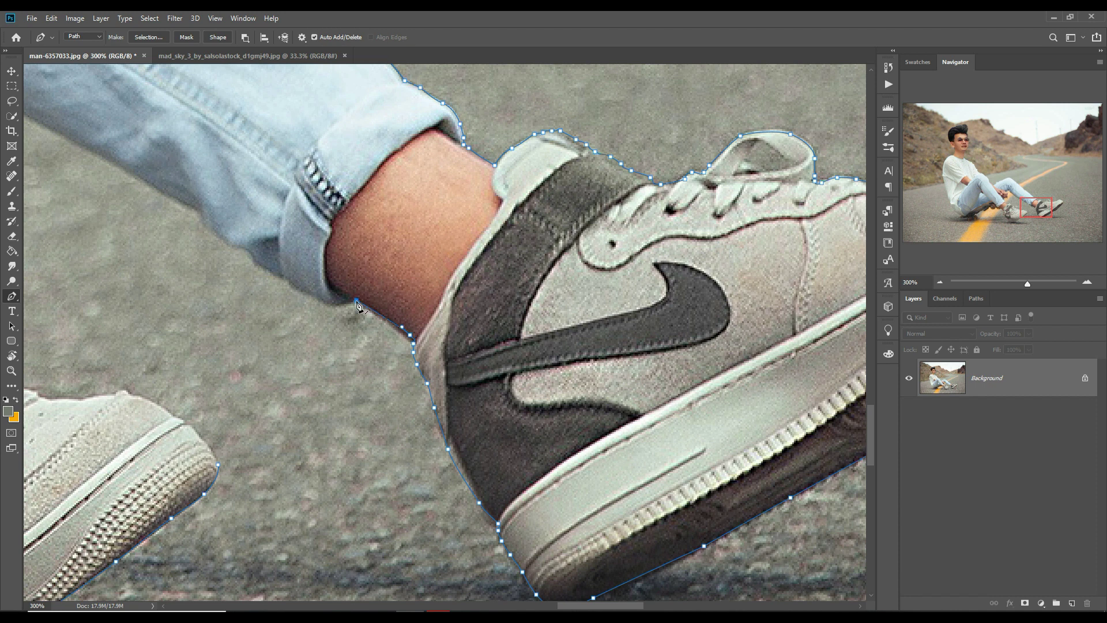
pyautogui.moveTo(185, 202); pyautogui.dragTo(427, 369)
pyautogui.click(117, 182)
pyautogui.moveTo(305, 303); pyautogui.dragTo(561, 566)
pyautogui.click(305, 388)
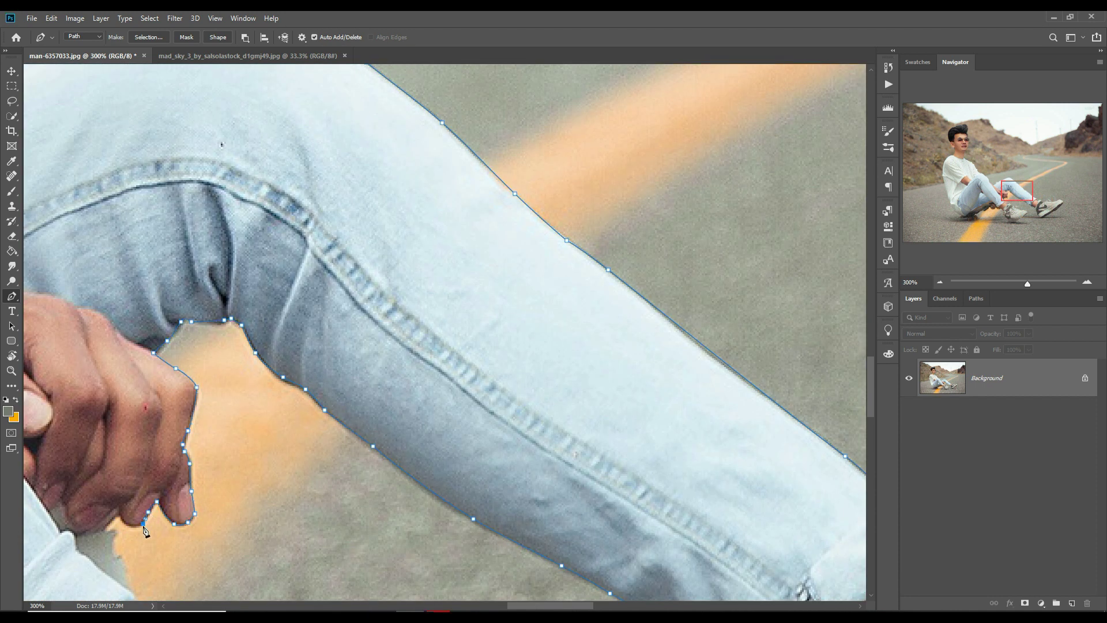
# Step: Finish the path around the near shoe to its toe and fit the image on screen
pyautogui.moveTo(115, 562); pyautogui.dragTo(118, 226)
pyautogui.click(147, 316)
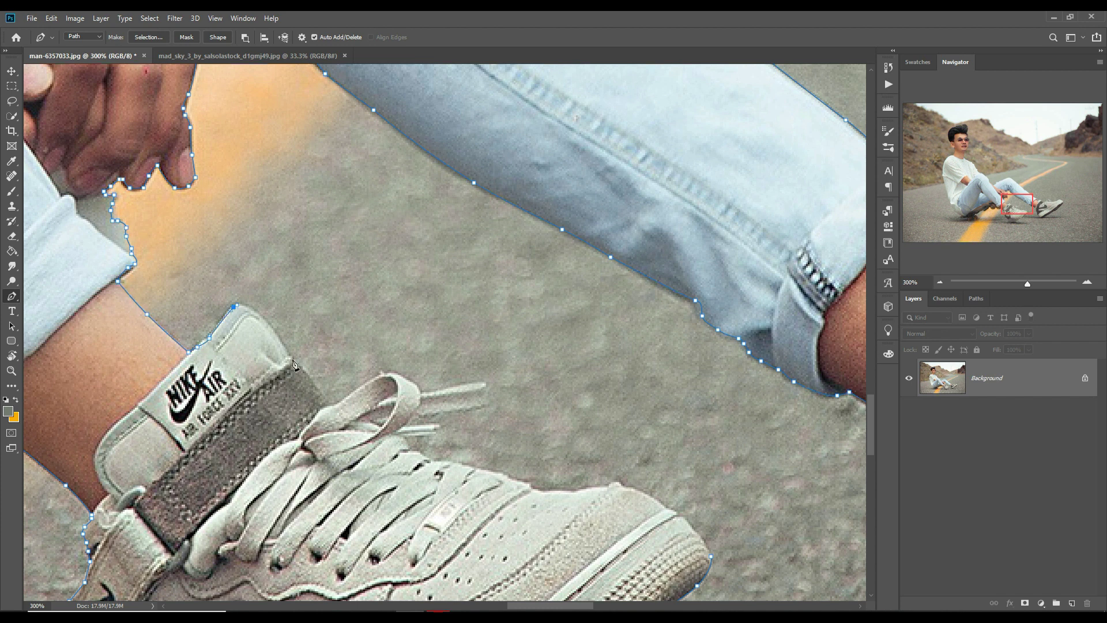
pyautogui.click(428, 460)
pyautogui.click(504, 476)
pyautogui.click(582, 490)
pyautogui.click(616, 484)
pyautogui.click(653, 496)
pyautogui.click(694, 533)
pyautogui.hotkey('ctrl', '0')
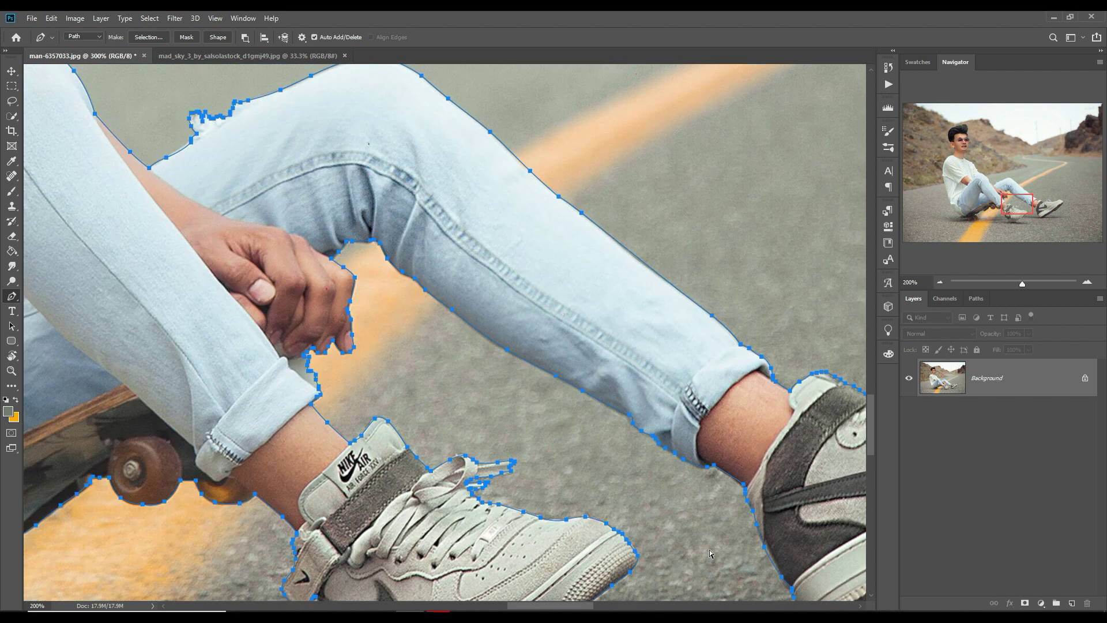
# Step: Convert the path to an unfeathered selection, invert it, and copy it to a new layer
pyautogui.rightClick(309, 360)
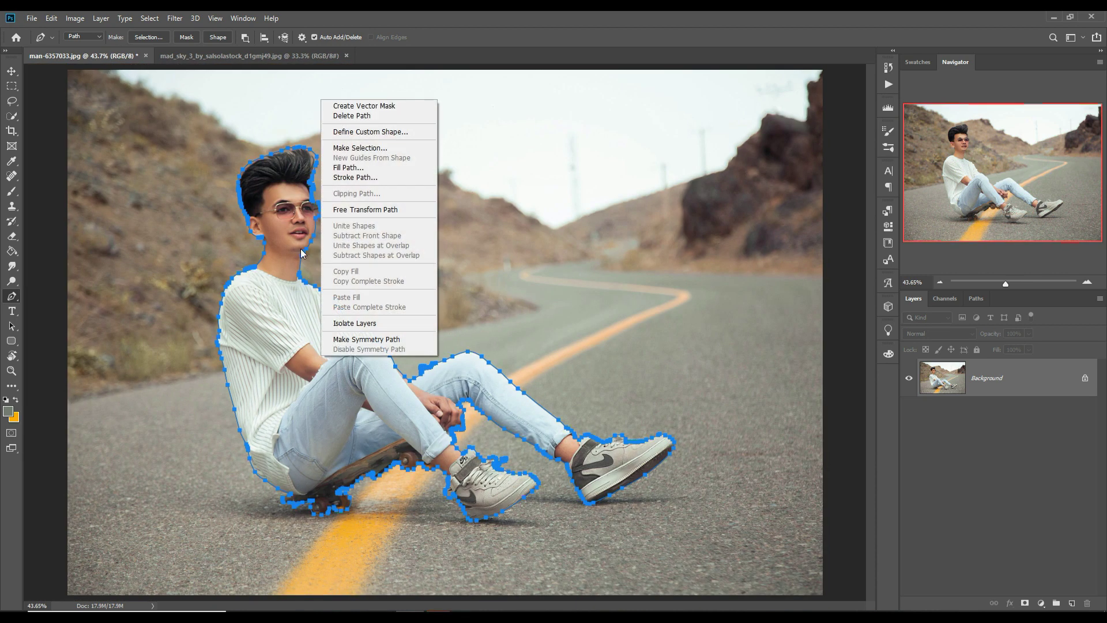
pyautogui.click(359, 148)
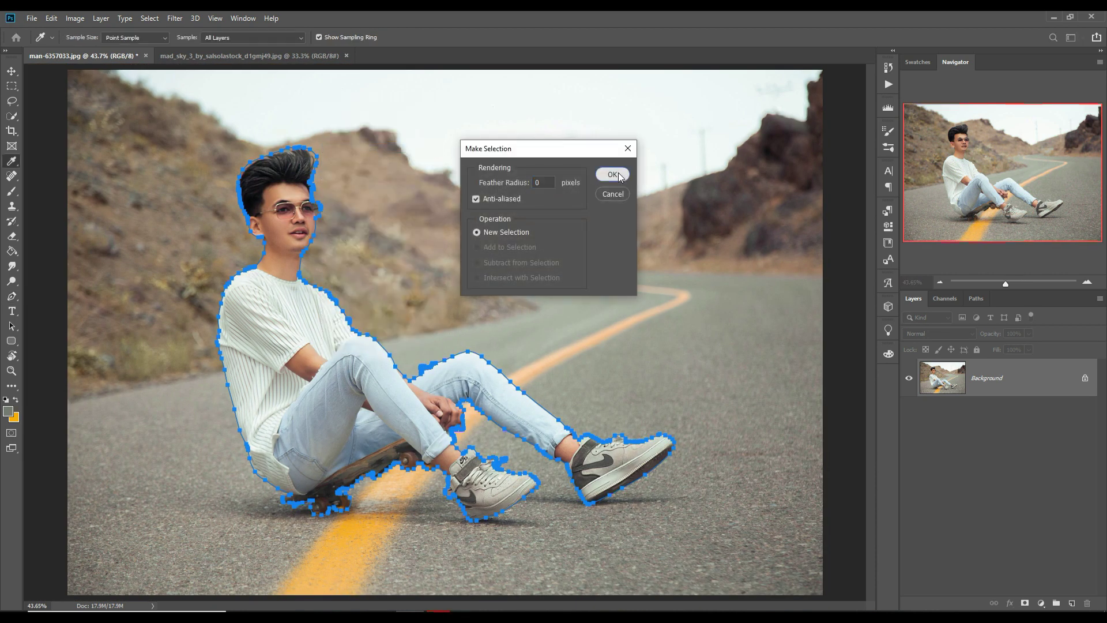
pyautogui.click(612, 174)
pyautogui.click(149, 18)
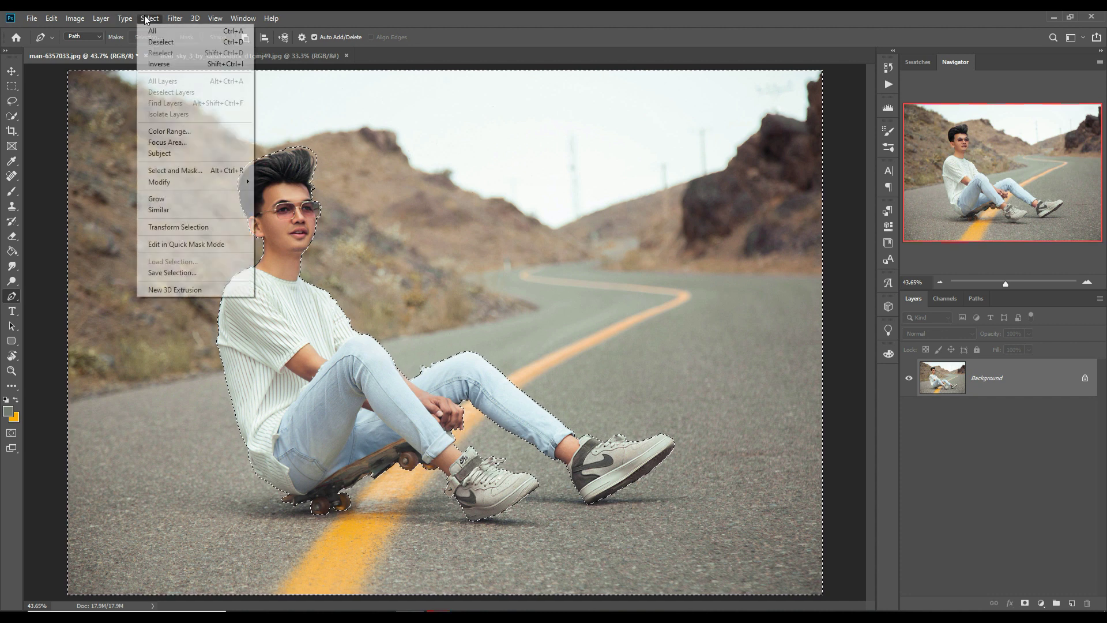
pyautogui.click(159, 64)
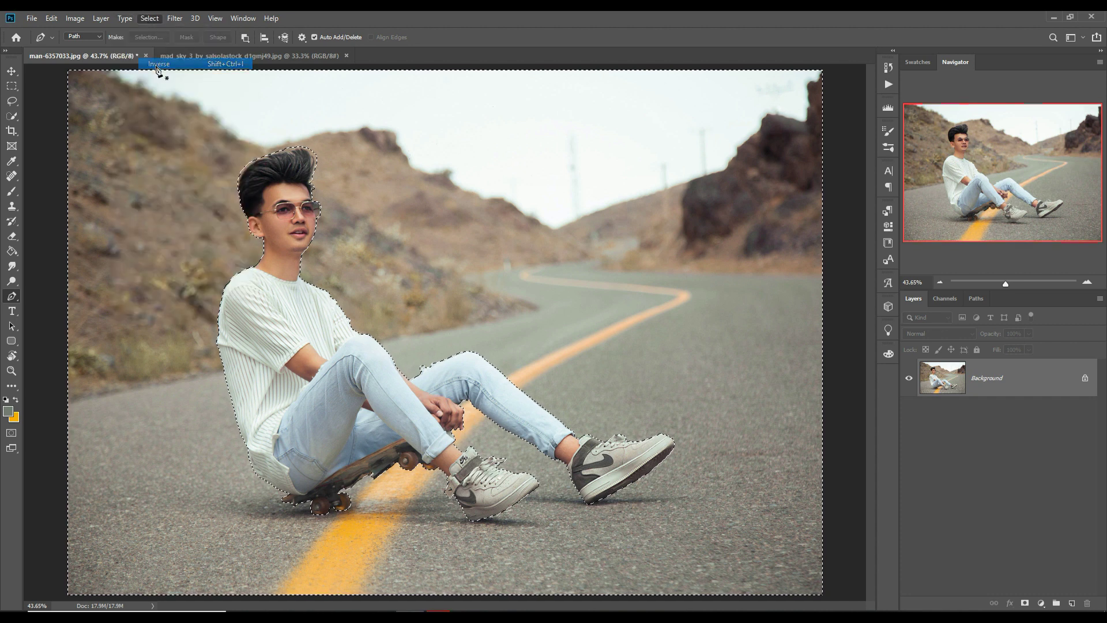
pyautogui.press('v')
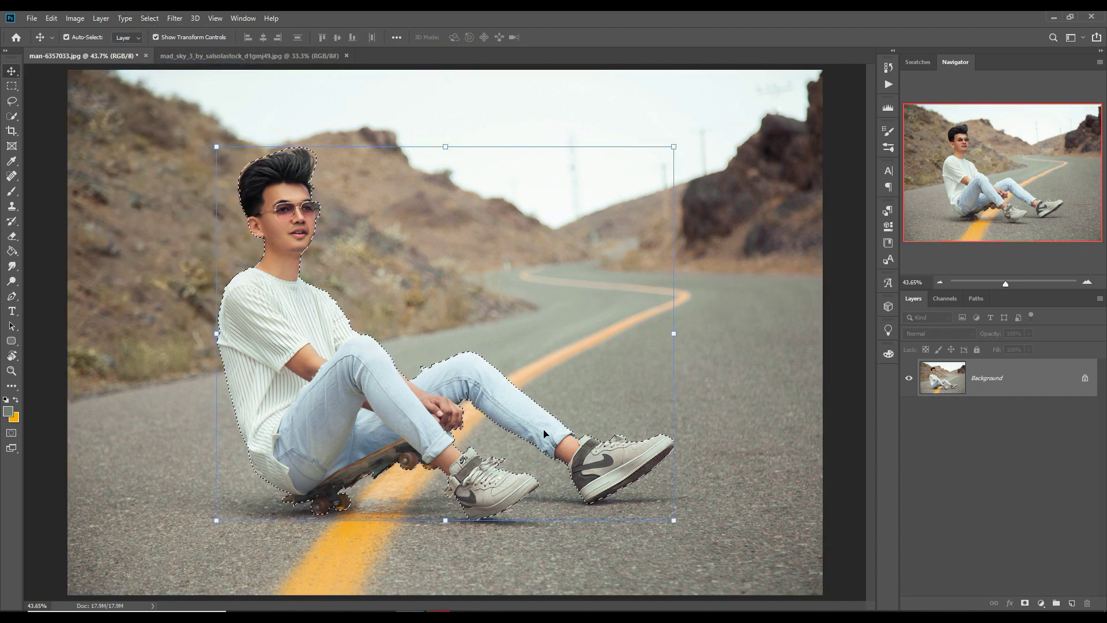
pyautogui.hotkey('ctrl', 'j')
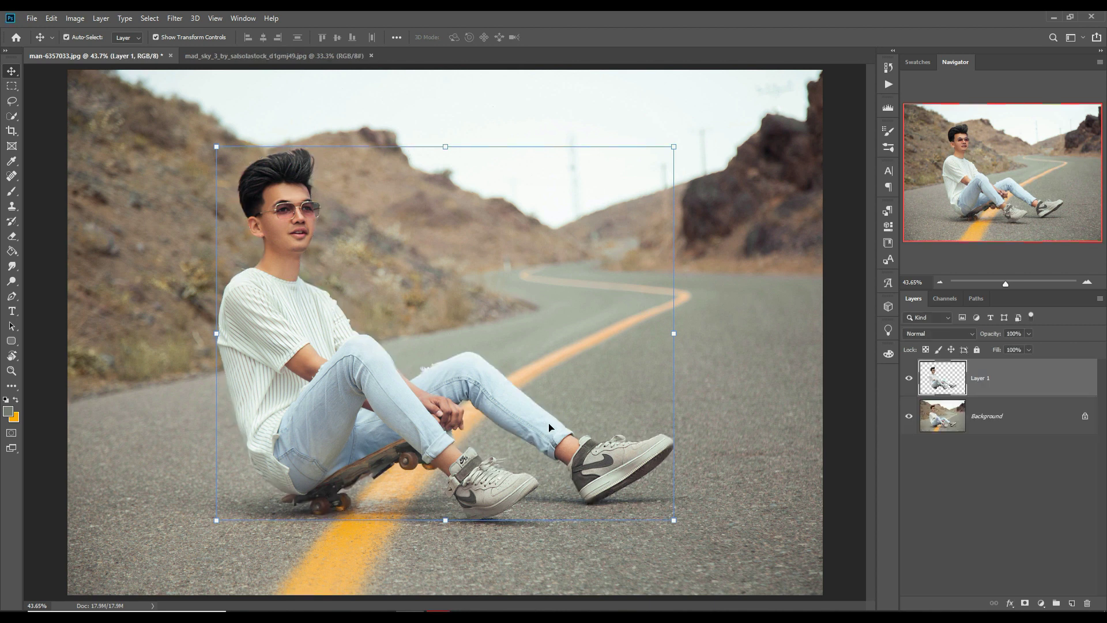
# Step: Quick-select the man's outline with the background hidden, then show the road photo and reselect Layer 1
pyautogui.click(909, 417)
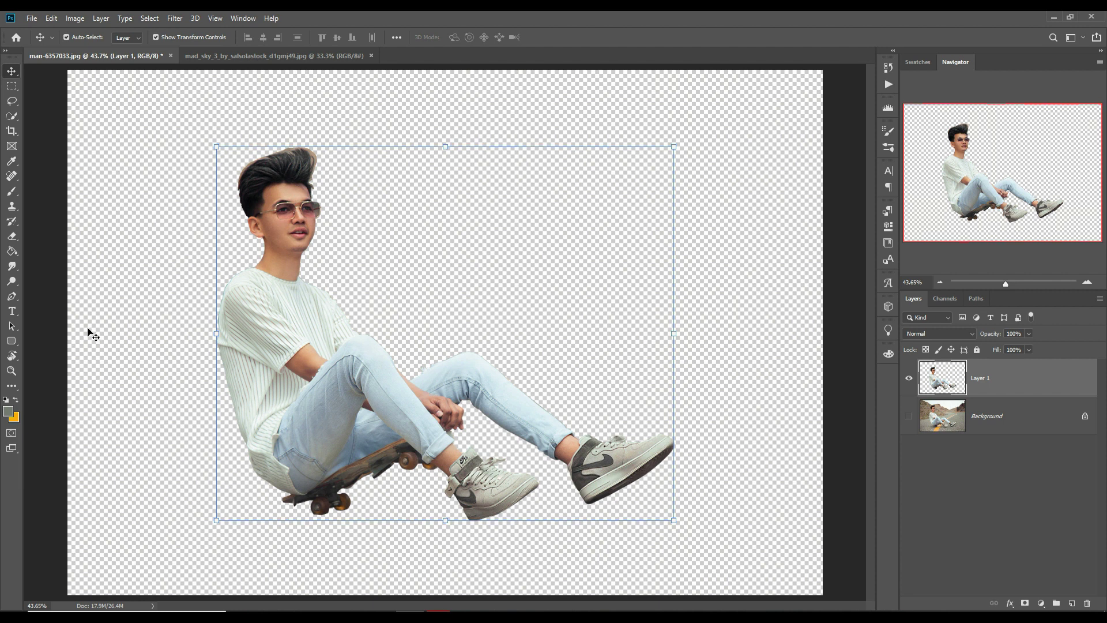
pyautogui.click(12, 117)
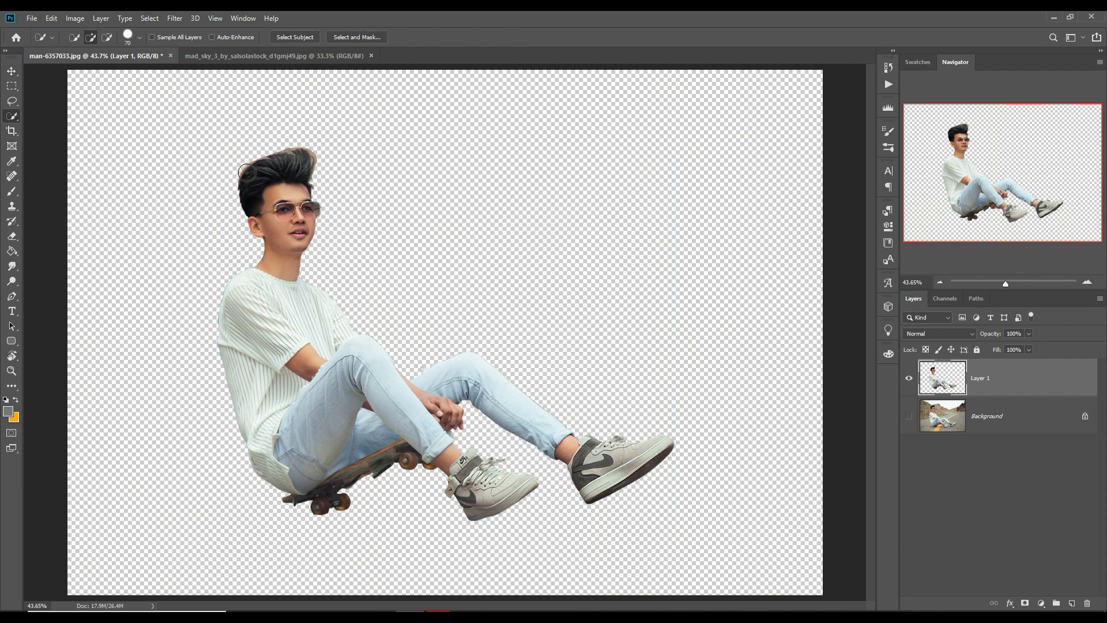
pyautogui.moveTo(295, 160)
pyautogui.mouseDown()
pyautogui.moveTo(257, 424)
pyautogui.moveTo(594, 371)
pyautogui.mouseUp()
pyautogui.moveTo(275, 232); pyautogui.dragTo(473, 512)
pyautogui.keyDown('alt'); pyautogui.click(415, 324); pyautogui.keyUp('alt')
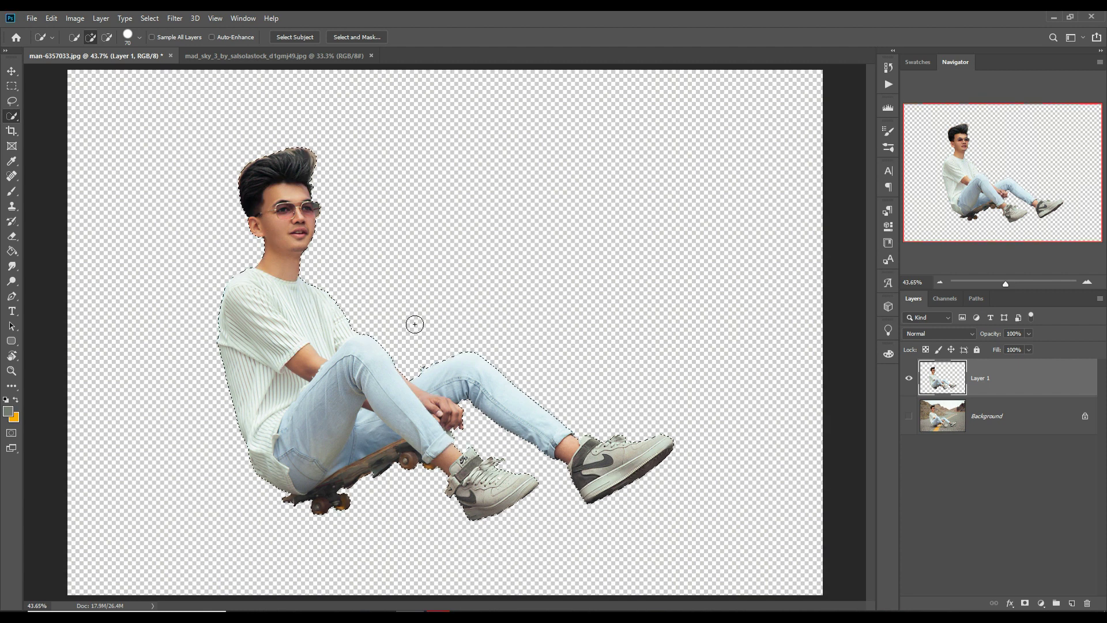
pyautogui.click(909, 416)
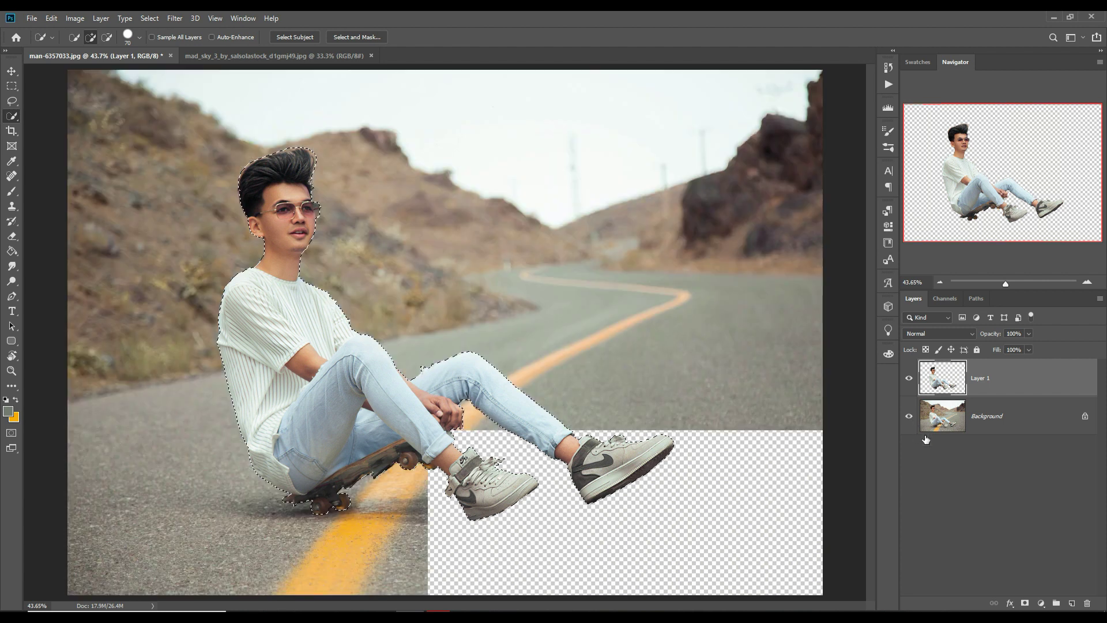
pyautogui.click(943, 432)
pyautogui.click(945, 380)
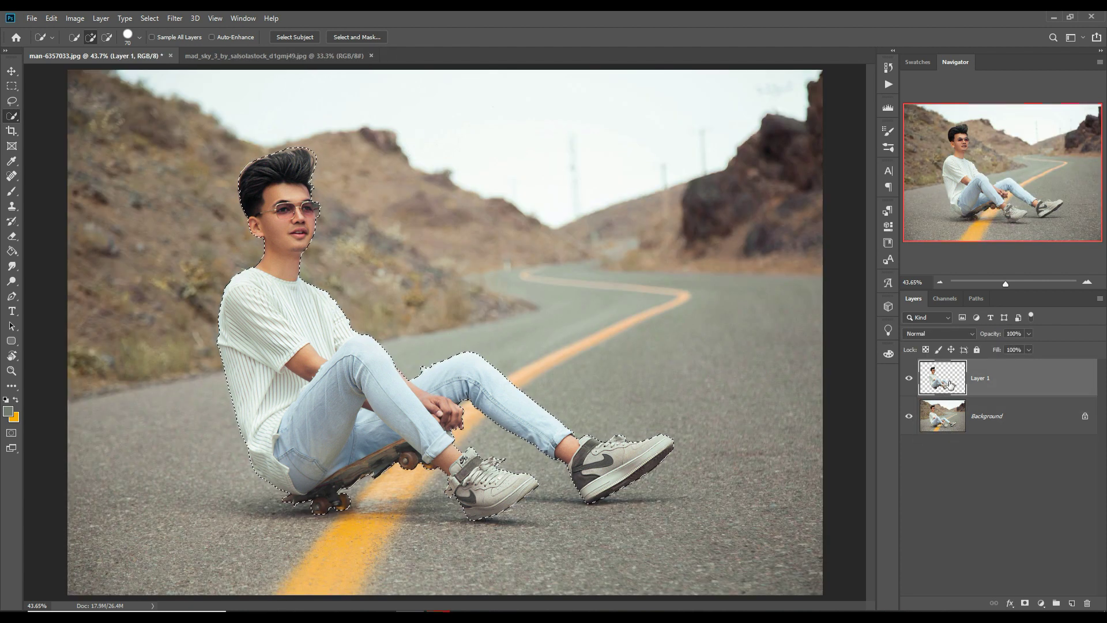
# Step: Expand the selection around the man by 10 pixels
pyautogui.click(149, 18)
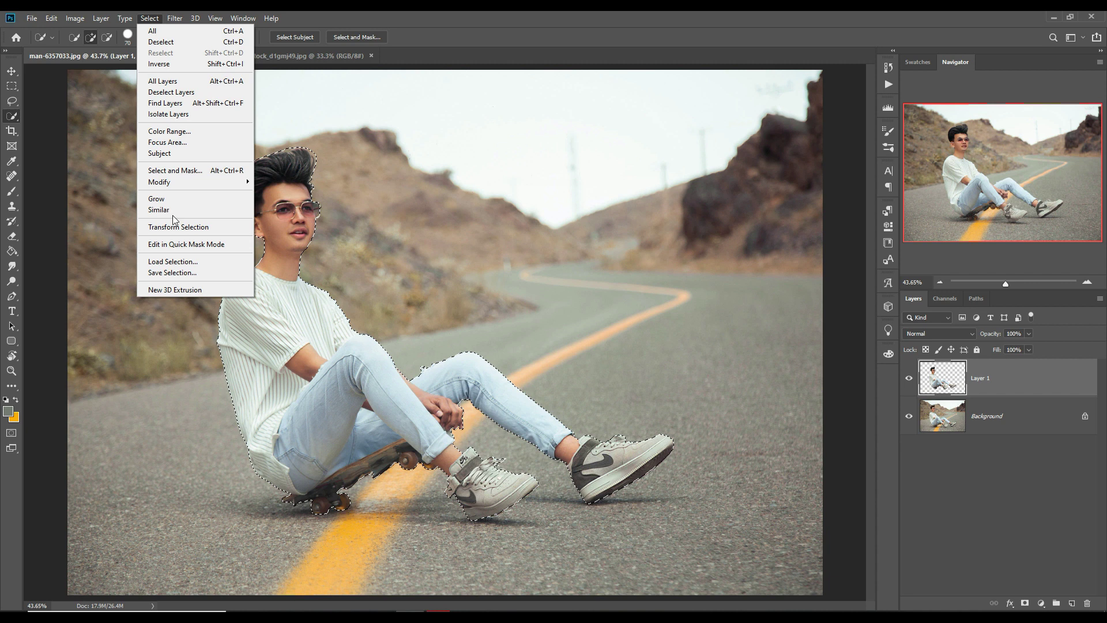
pyautogui.click(148, 17)
pyautogui.click(52, 18)
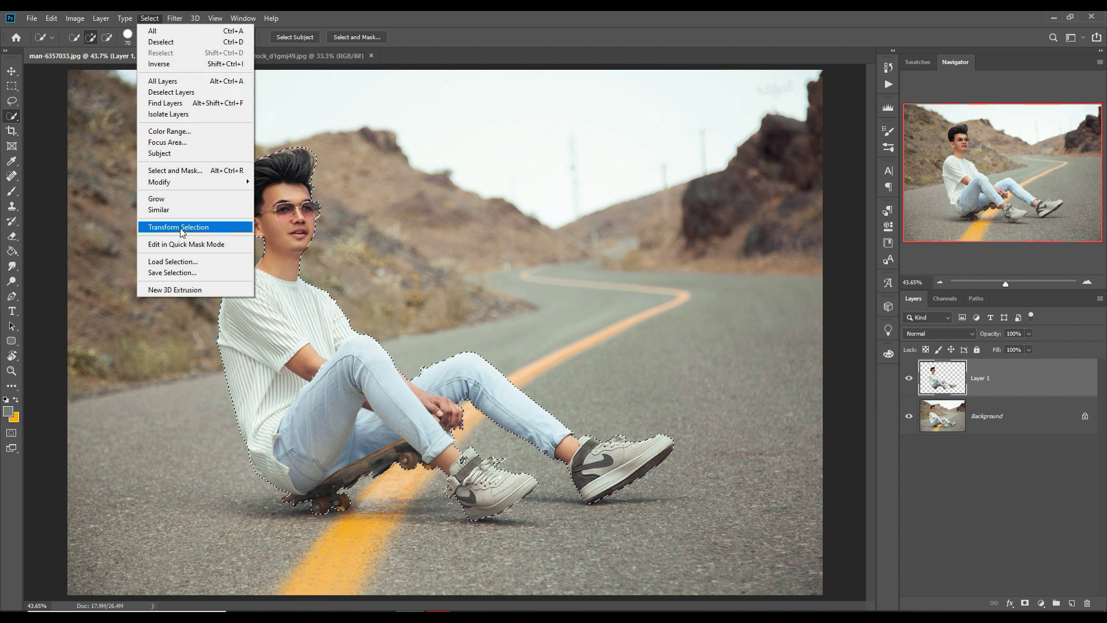
pyautogui.moveTo(160, 181)
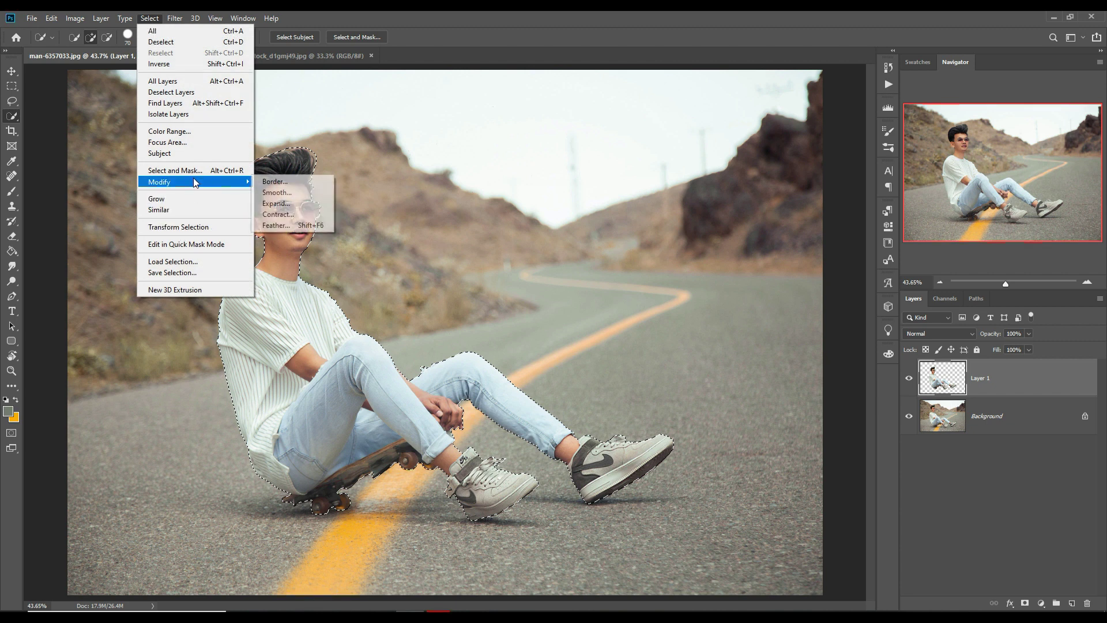
pyautogui.click(289, 204)
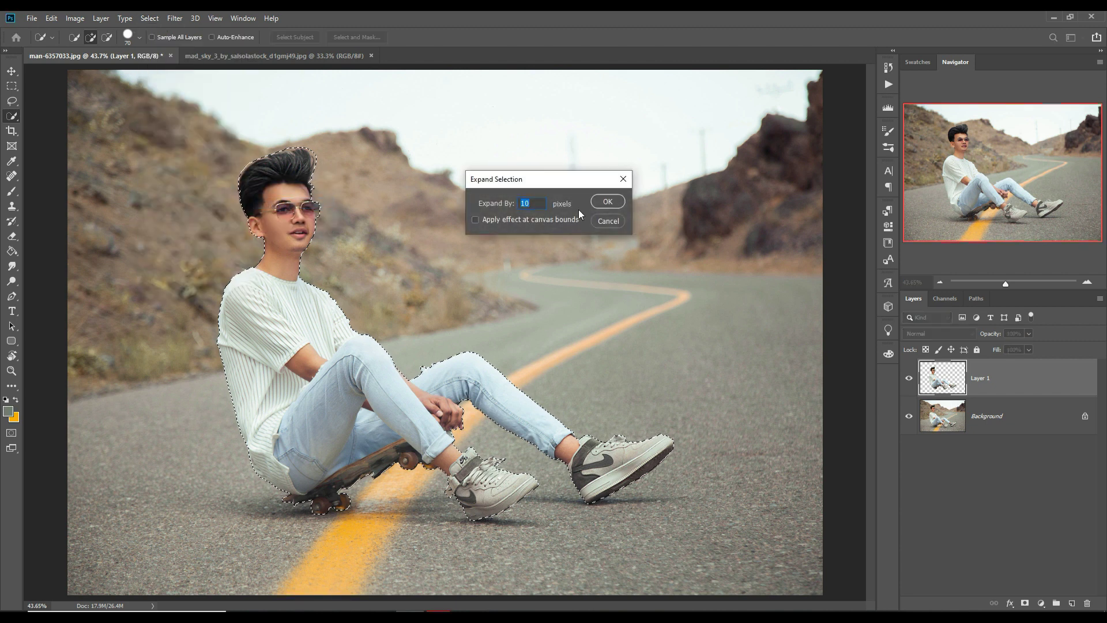
pyautogui.click(600, 202)
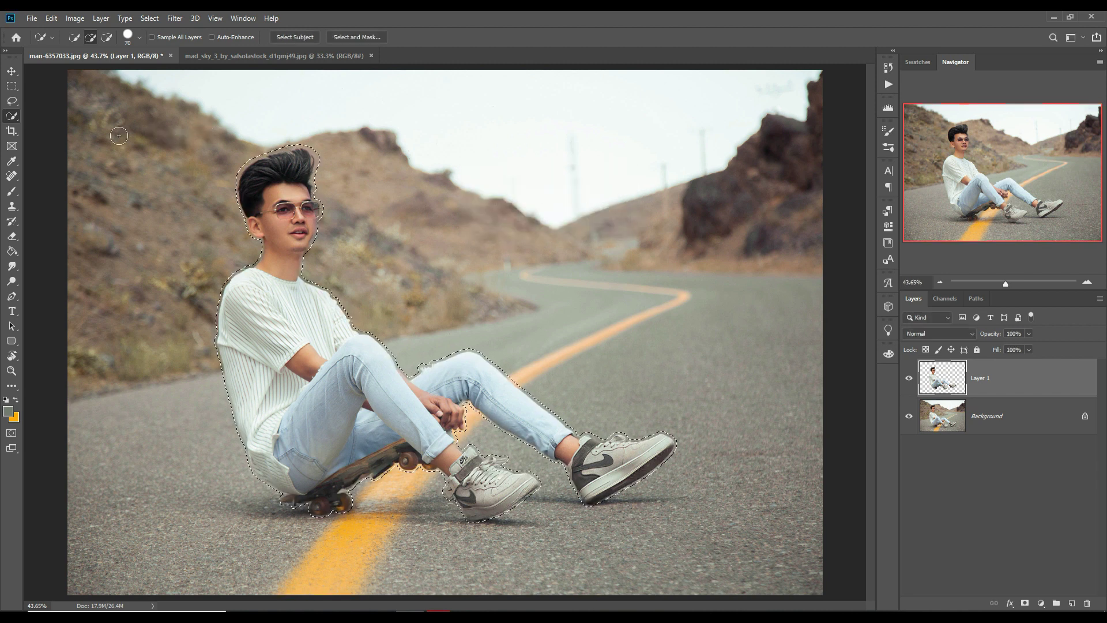
# Step: Attempt to fill the selection from surrounding pixels and dismiss the resulting error
pyautogui.click(51, 17)
pyautogui.click(74, 200)
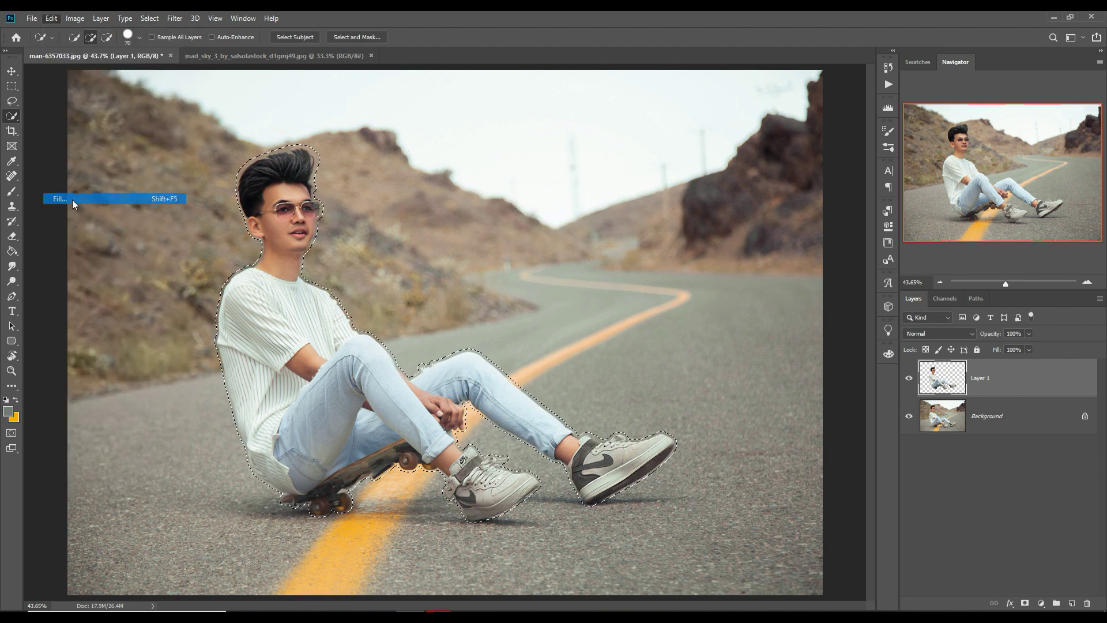
pyautogui.click(631, 174)
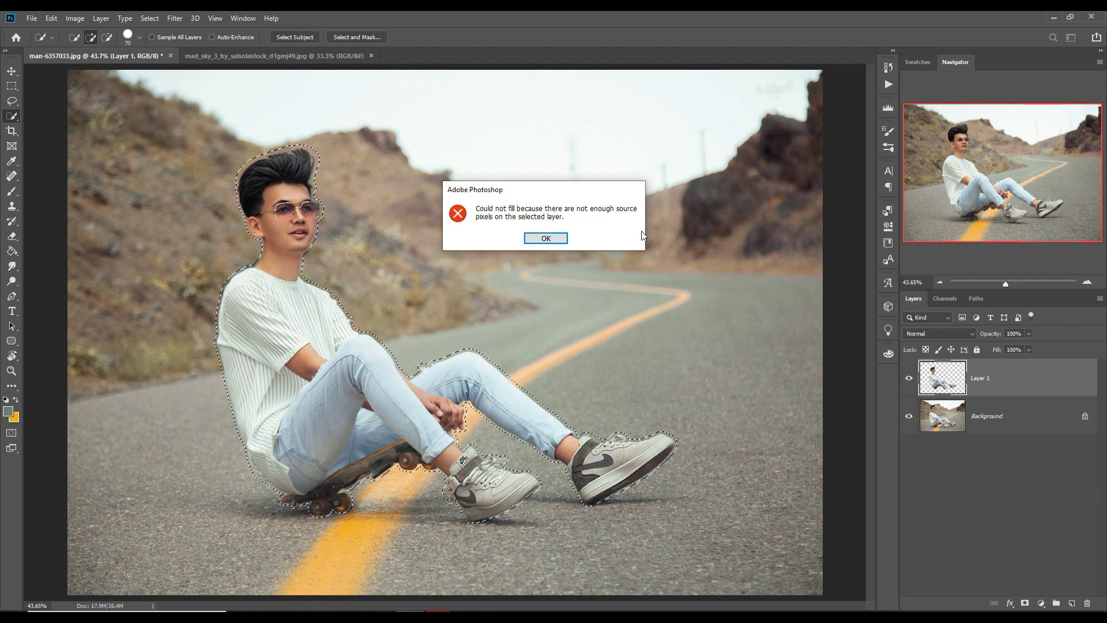
pyautogui.click(553, 239)
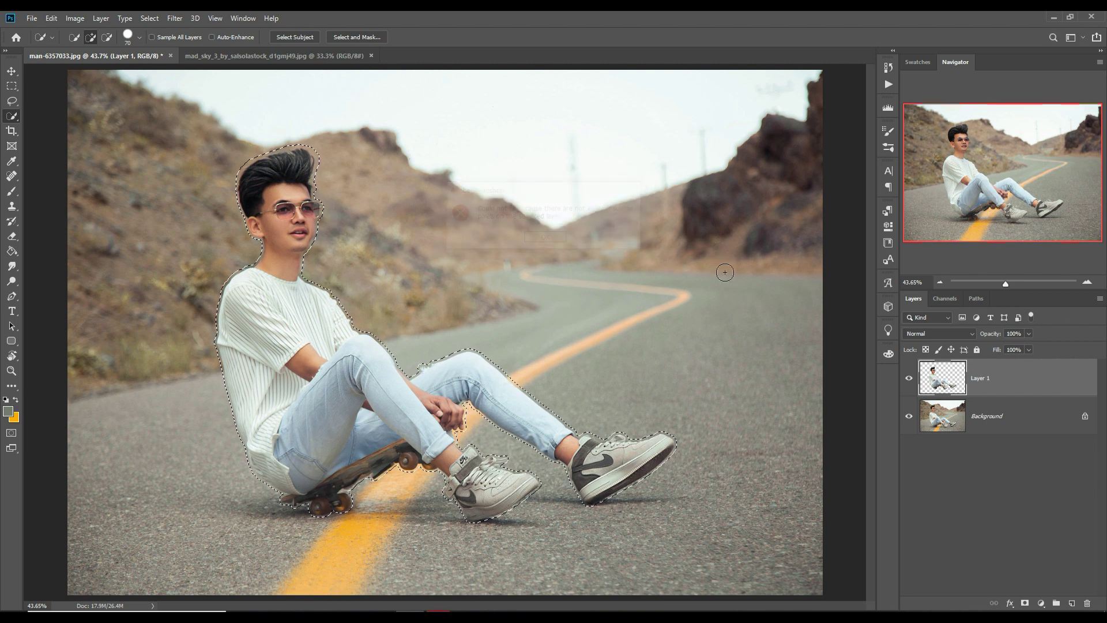
# Step: Content-Aware fill the original man away on Background, toggling Layer 1 to check the result
pyautogui.click(952, 430)
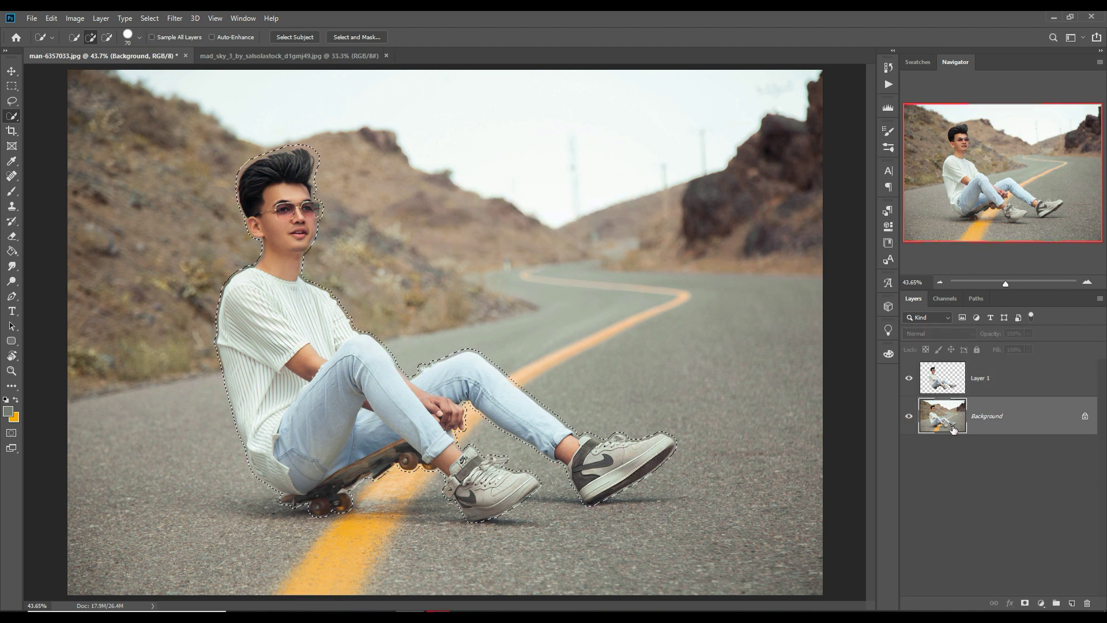
pyautogui.click(51, 18)
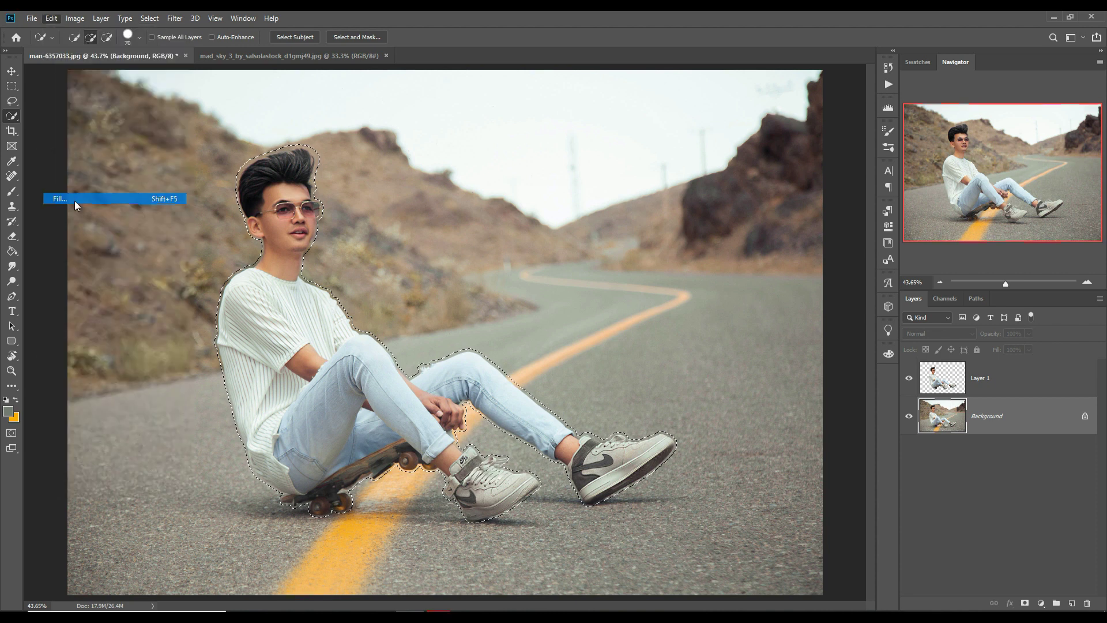
pyautogui.click(627, 173)
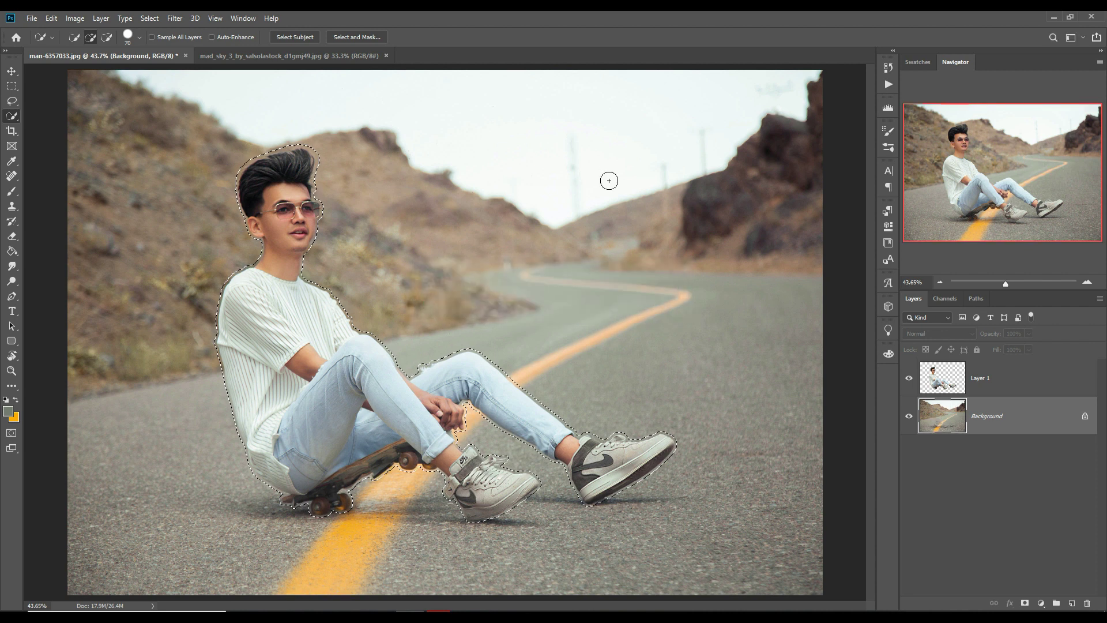
pyautogui.click(909, 378)
pyautogui.click(911, 380)
pyautogui.click(910, 379)
pyautogui.click(911, 379)
# Step: Select Layer 1, zoom out, undo a stray sky selection and deselect everything
pyautogui.click(980, 378)
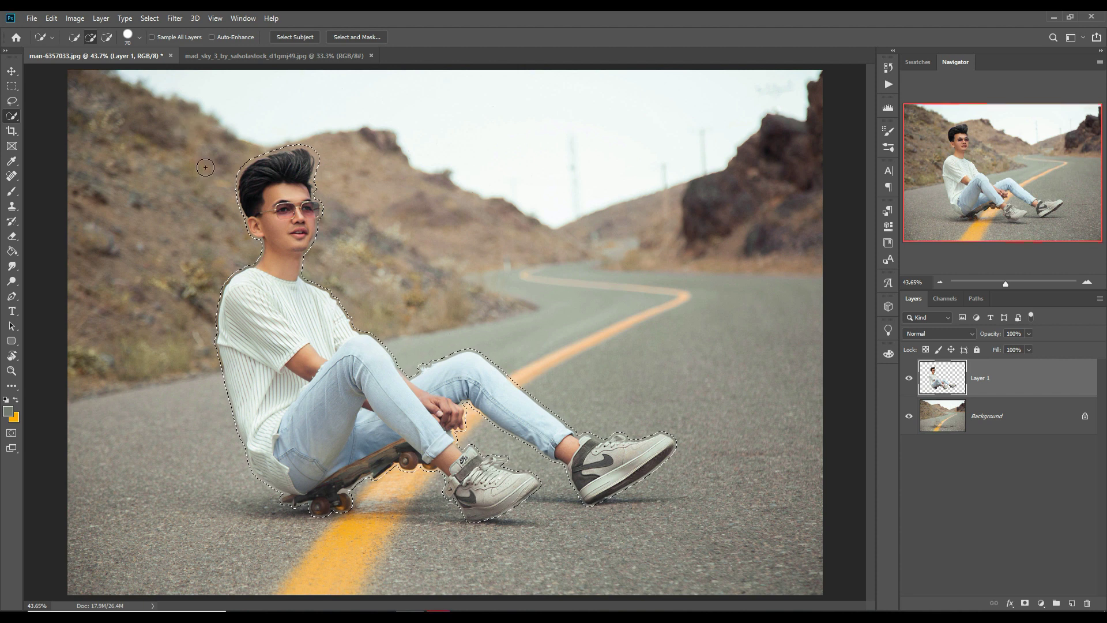
pyautogui.hotkey('ctrl', '-')
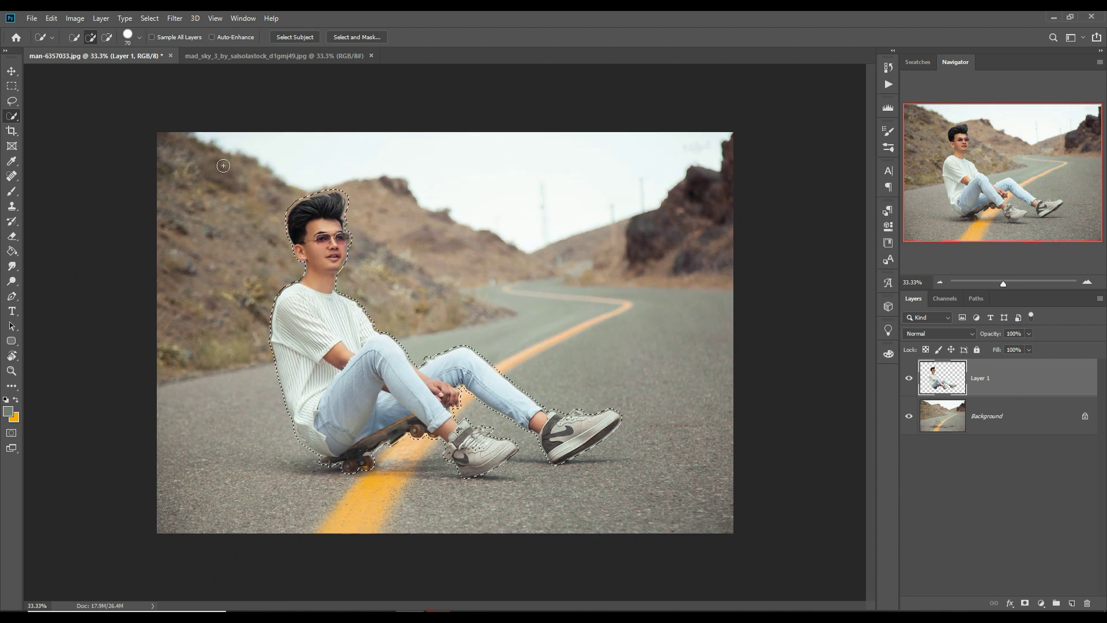
pyautogui.click(11, 71)
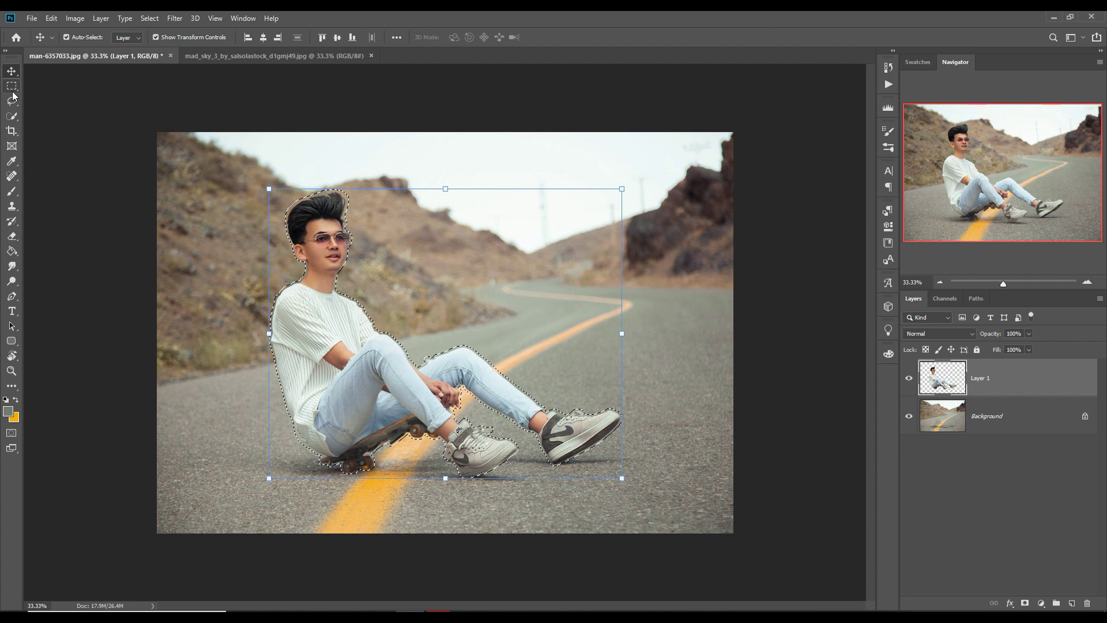
pyautogui.click(11, 116)
pyautogui.click(268, 143)
pyautogui.hotkey('ctrl', 'z')
pyautogui.click(149, 18)
pyautogui.click(151, 42)
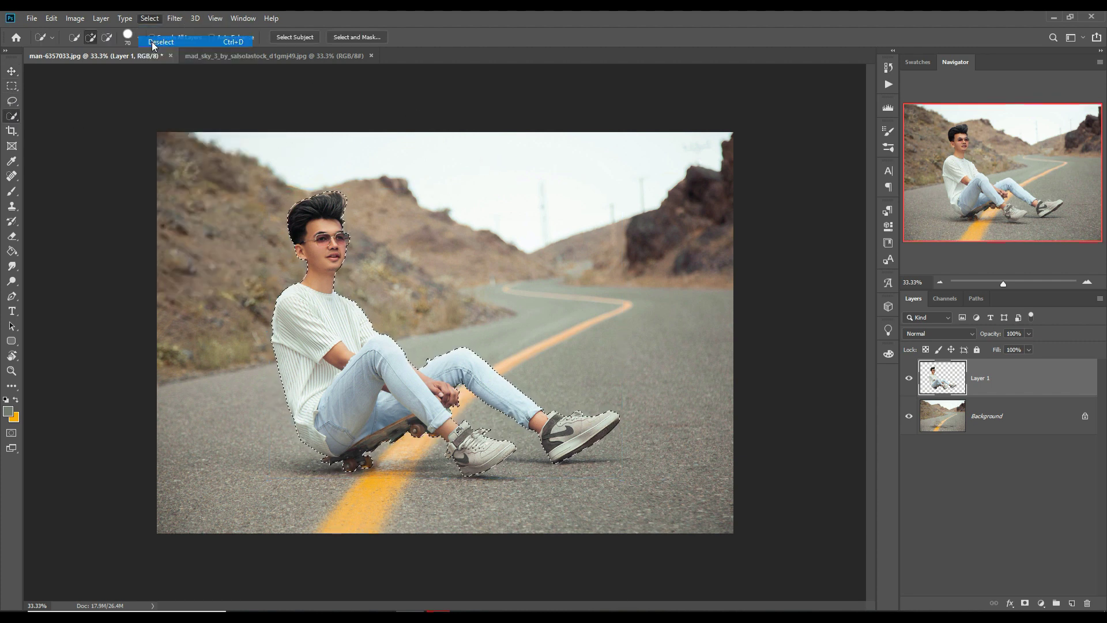
# Step: Select the sky above the mountain ridge and delete it from the unlocked road photo
pyautogui.click(995, 412)
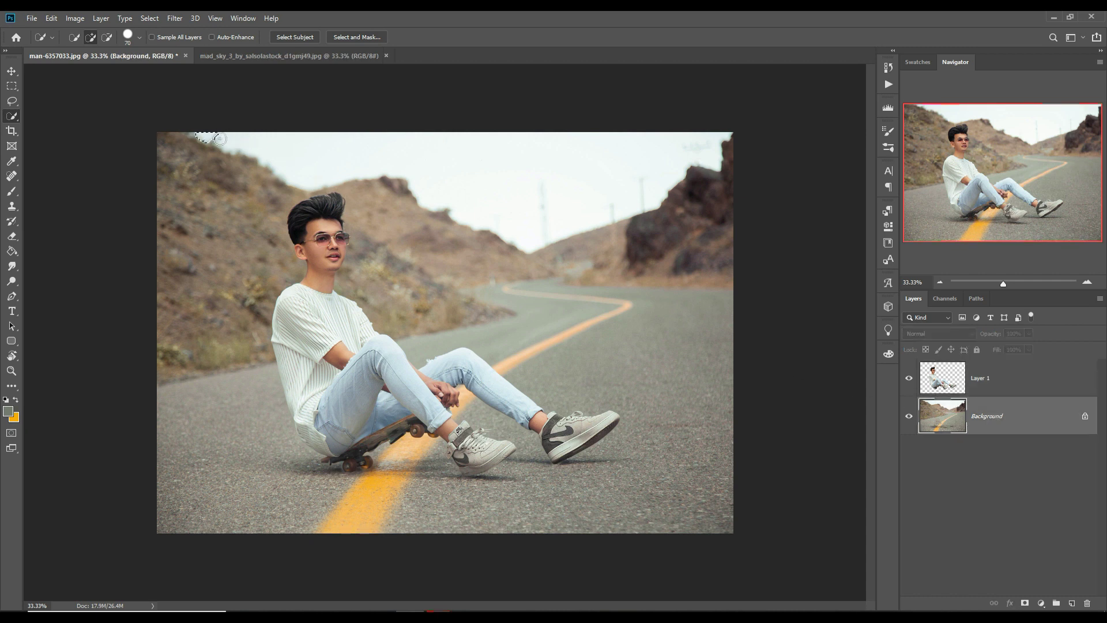
pyautogui.moveTo(345, 168); pyautogui.dragTo(671, 209)
pyautogui.hotkey('shift', 'F5')
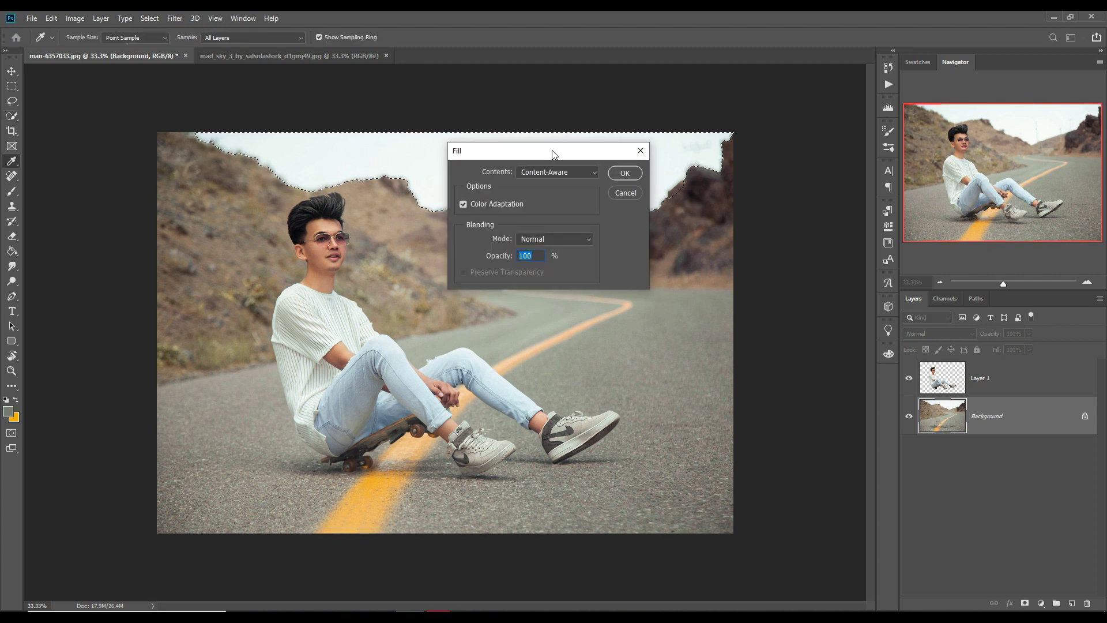
pyautogui.click(638, 150)
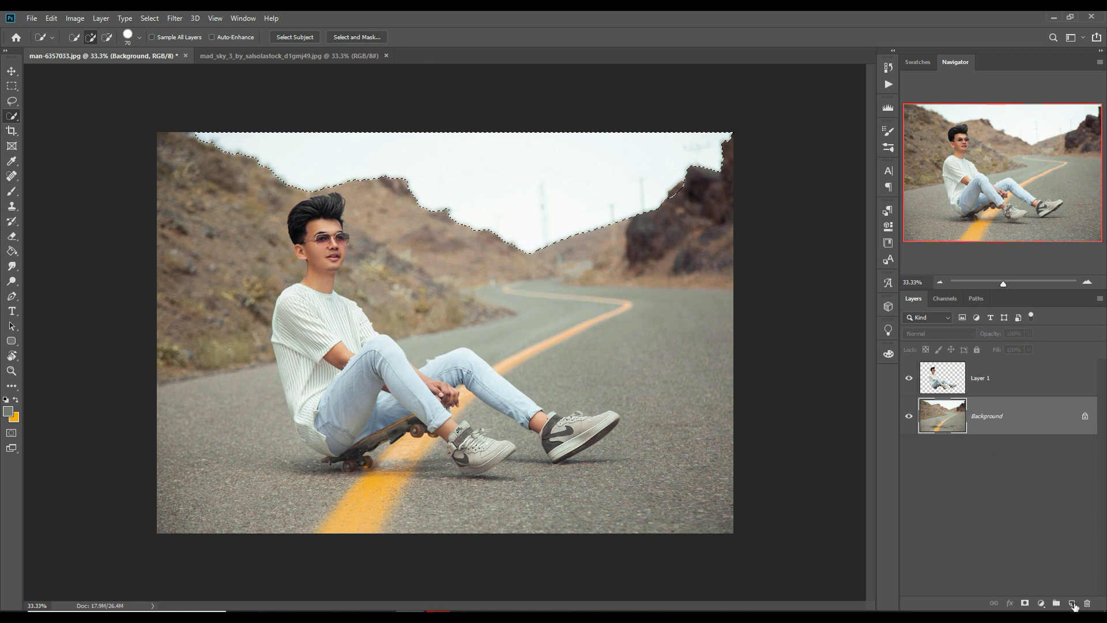
pyautogui.click(1071, 603)
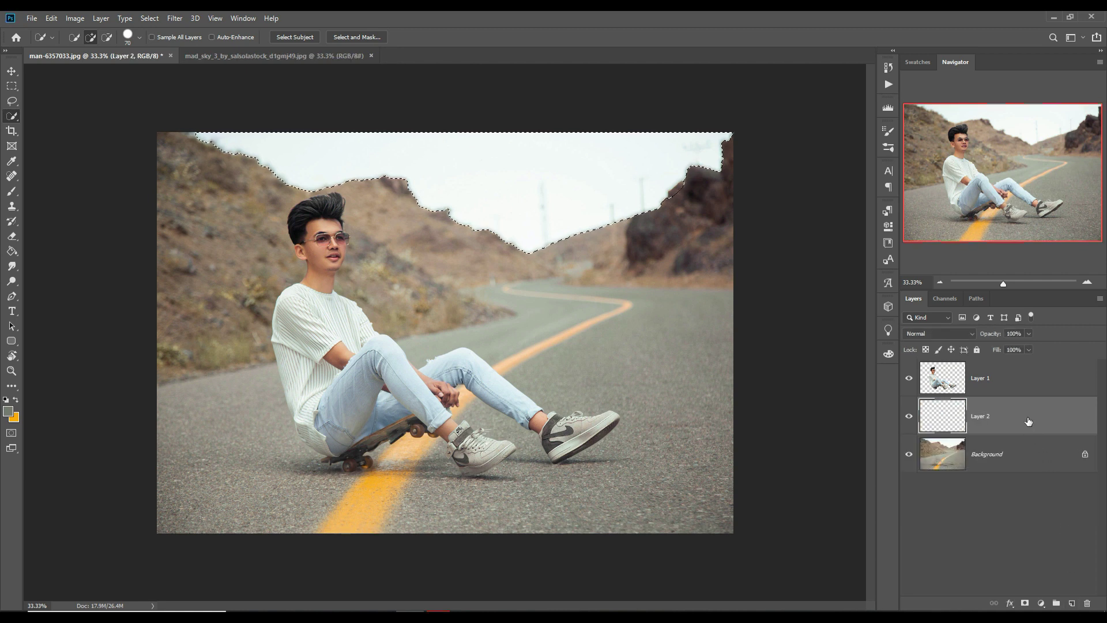
pyautogui.keyDown('alt'); pyautogui.doubleClick(1017, 454); pyautogui.keyUp('alt')
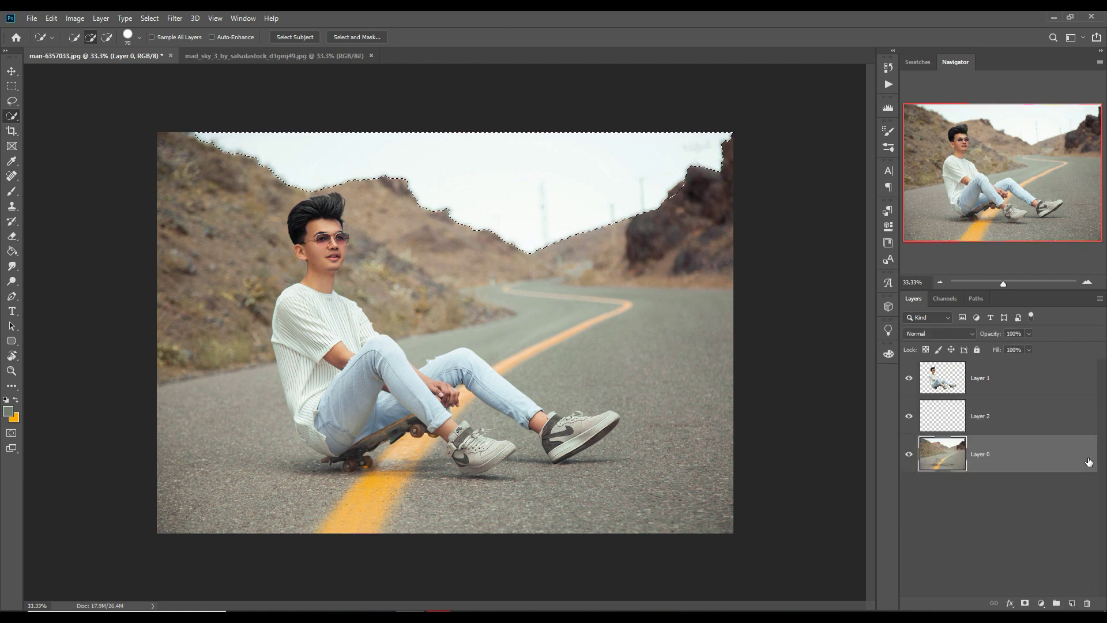
pyautogui.press('Delete')
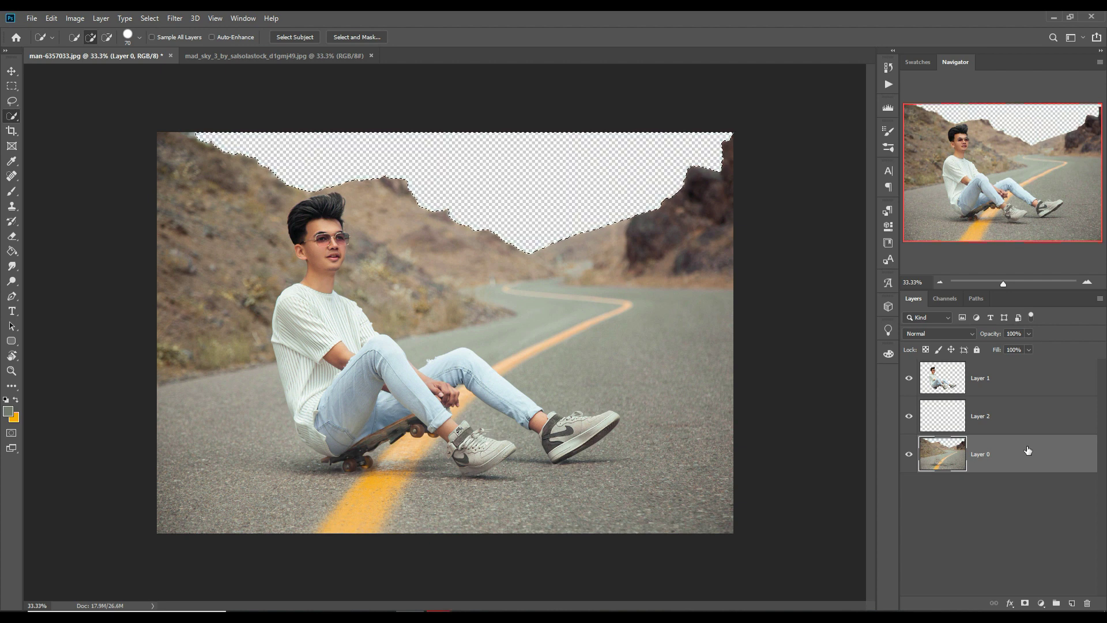
# Step: Hide the empty new layer, deselect the sky, and remove the empty layer
pyautogui.click(948, 422)
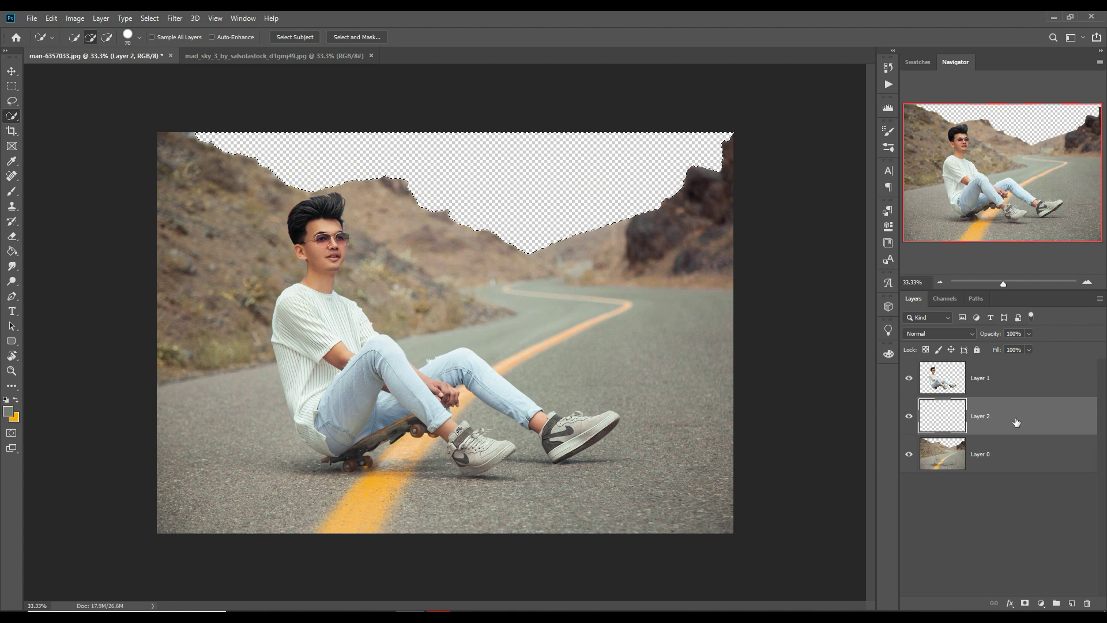
pyautogui.press('v')
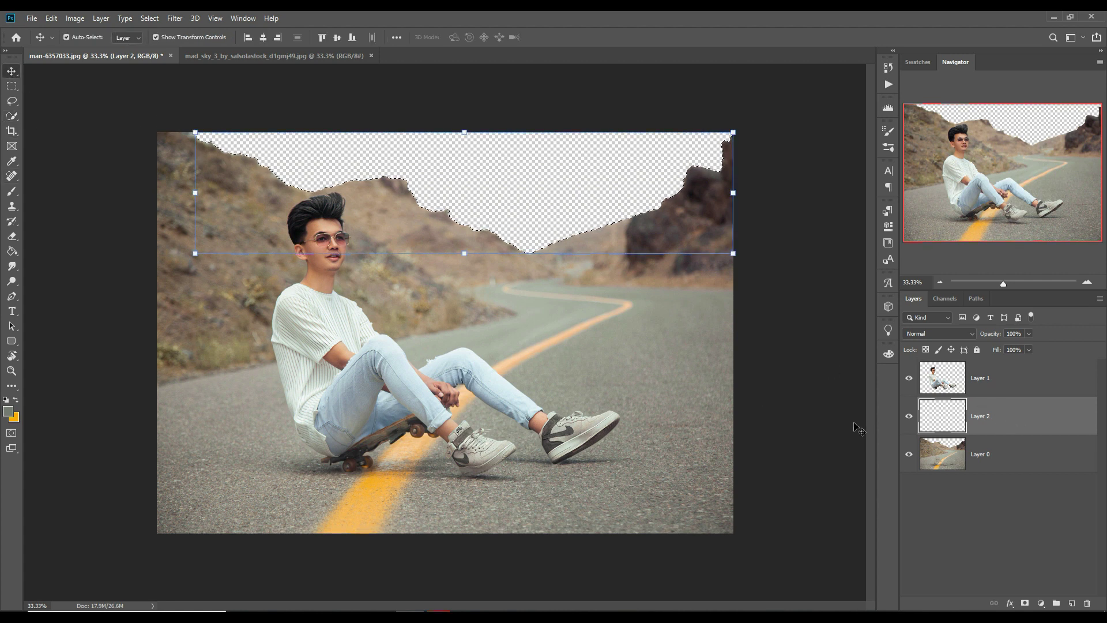
pyautogui.click(913, 416)
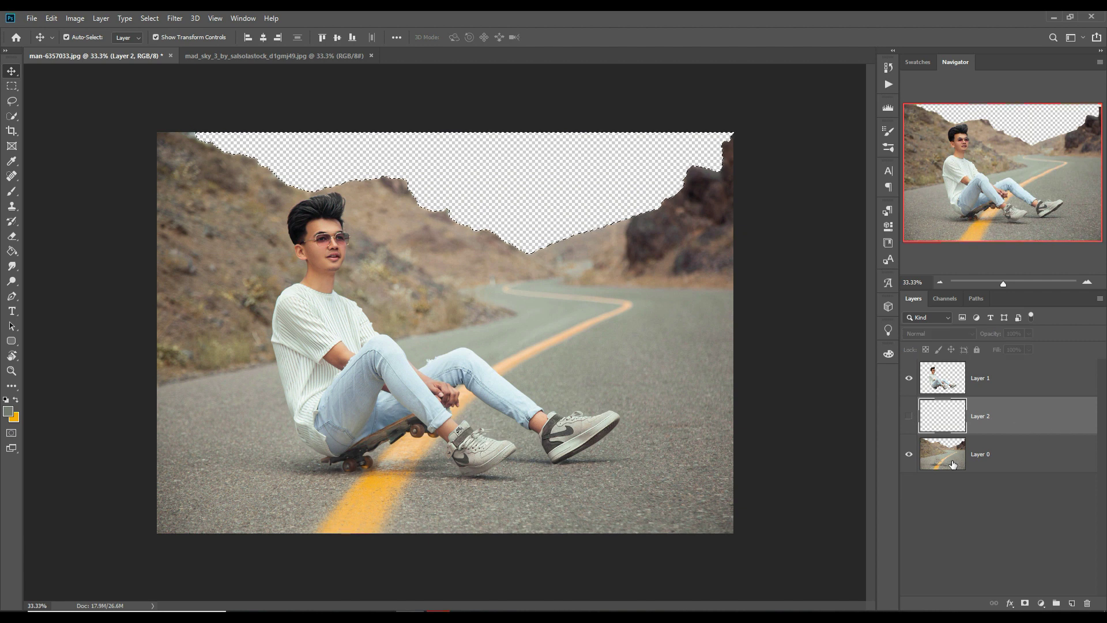
pyautogui.click(951, 457)
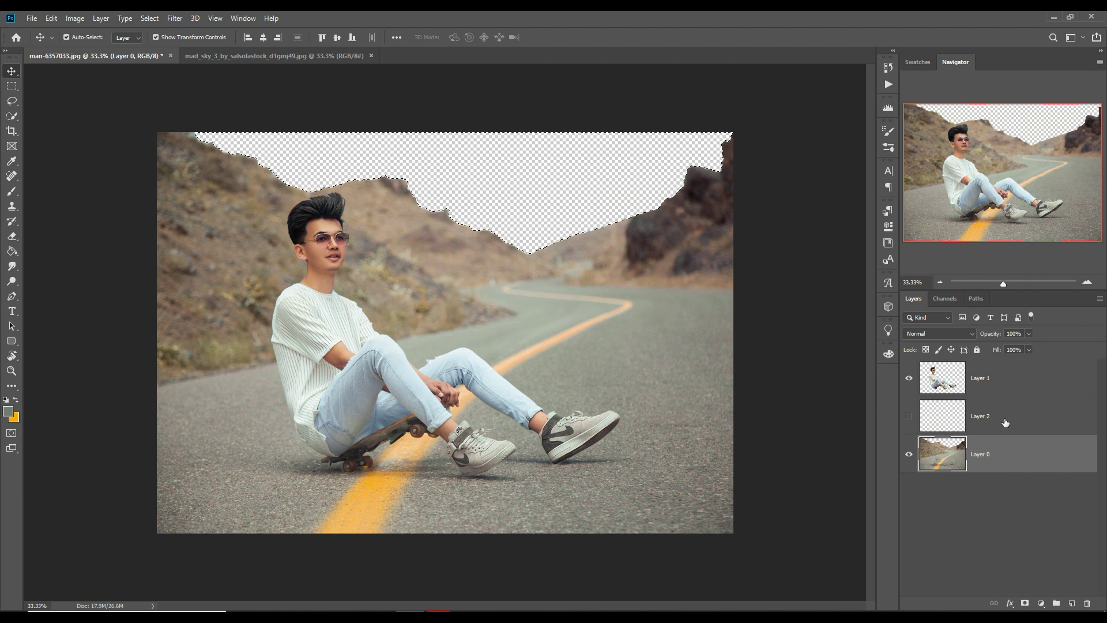
pyautogui.click(963, 418)
pyautogui.click(937, 468)
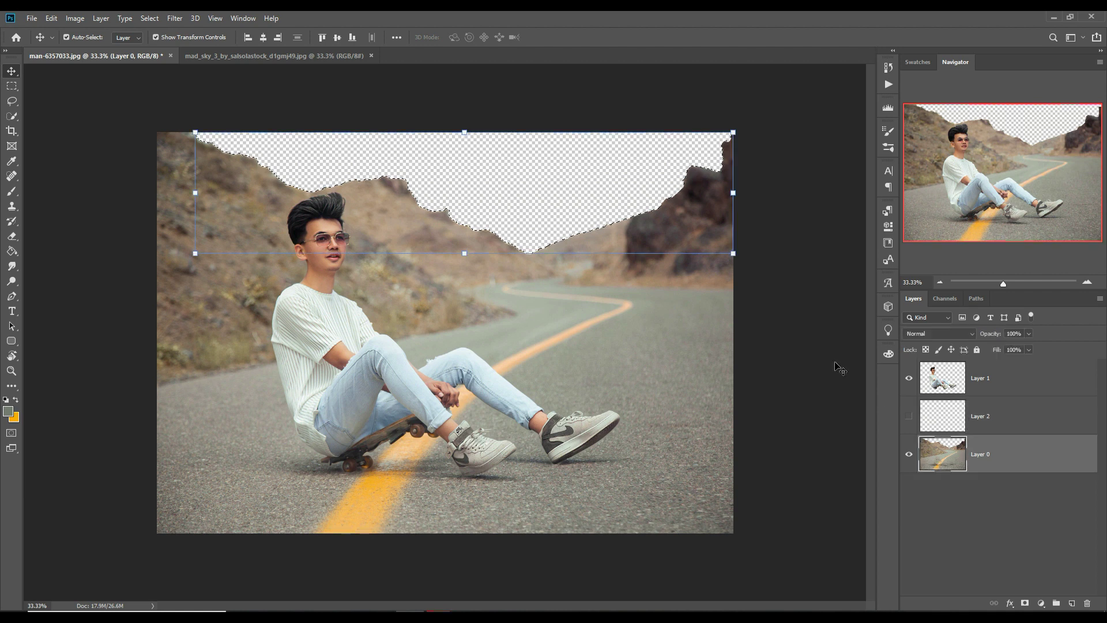
pyautogui.click(149, 18)
pyautogui.click(161, 41)
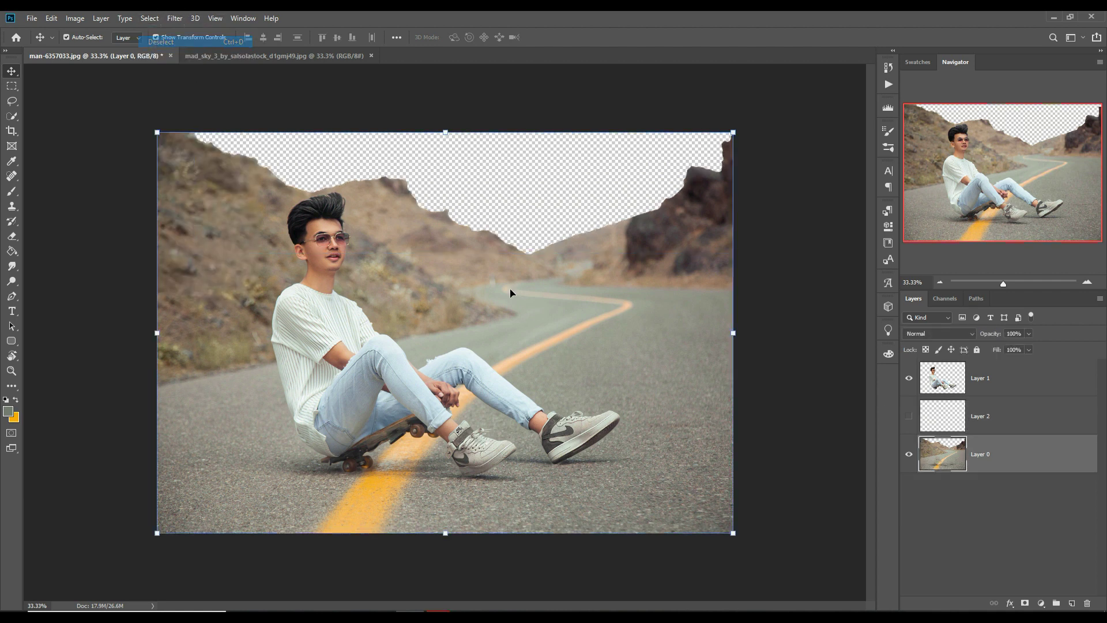
pyautogui.click(1017, 418)
pyautogui.press('Delete')
# Step: Bring the mad_sky storm image into the skateboard document as a new layer
pyautogui.click(220, 56)
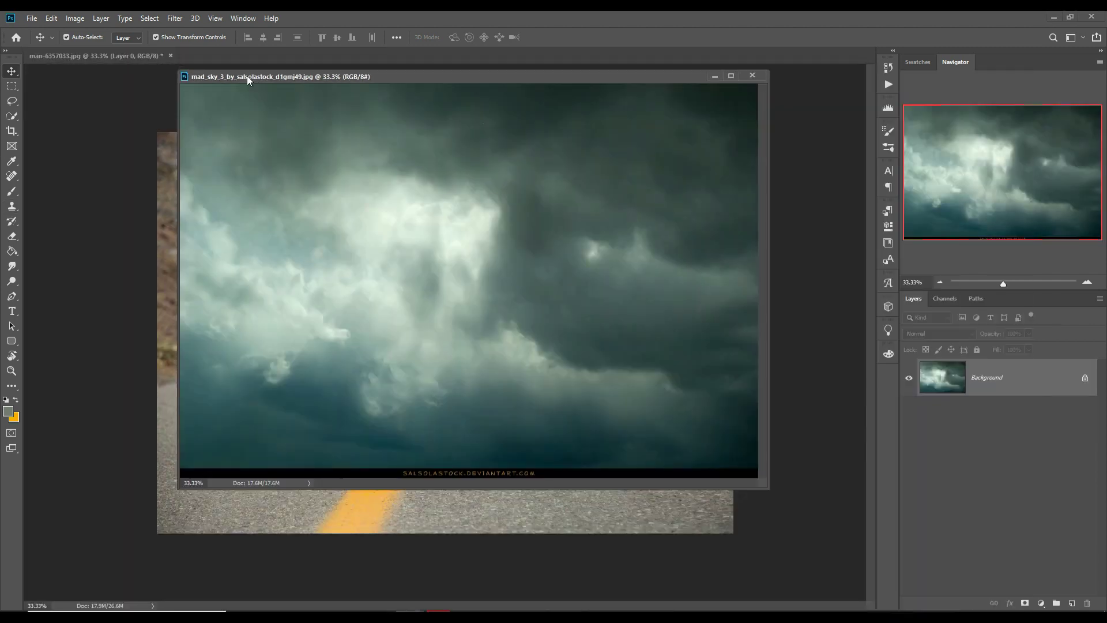
pyautogui.moveTo(247, 76); pyautogui.dragTo(739, 246)
pyautogui.moveTo(866, 306); pyautogui.dragTo(621, 185)
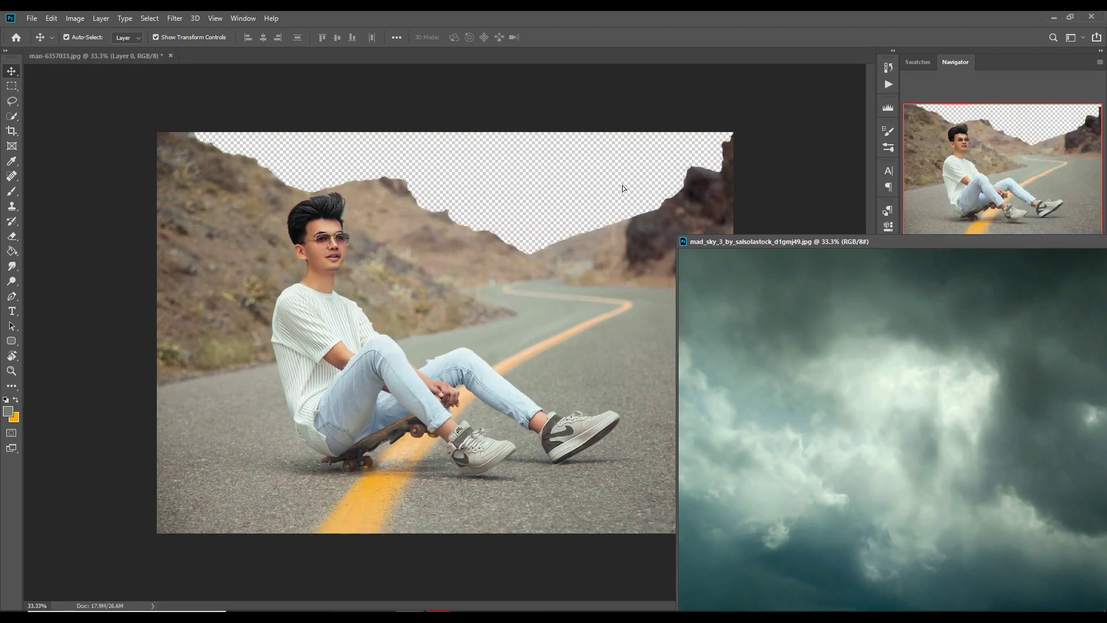
pyautogui.moveTo(1028, 252); pyautogui.dragTo(587, 380)
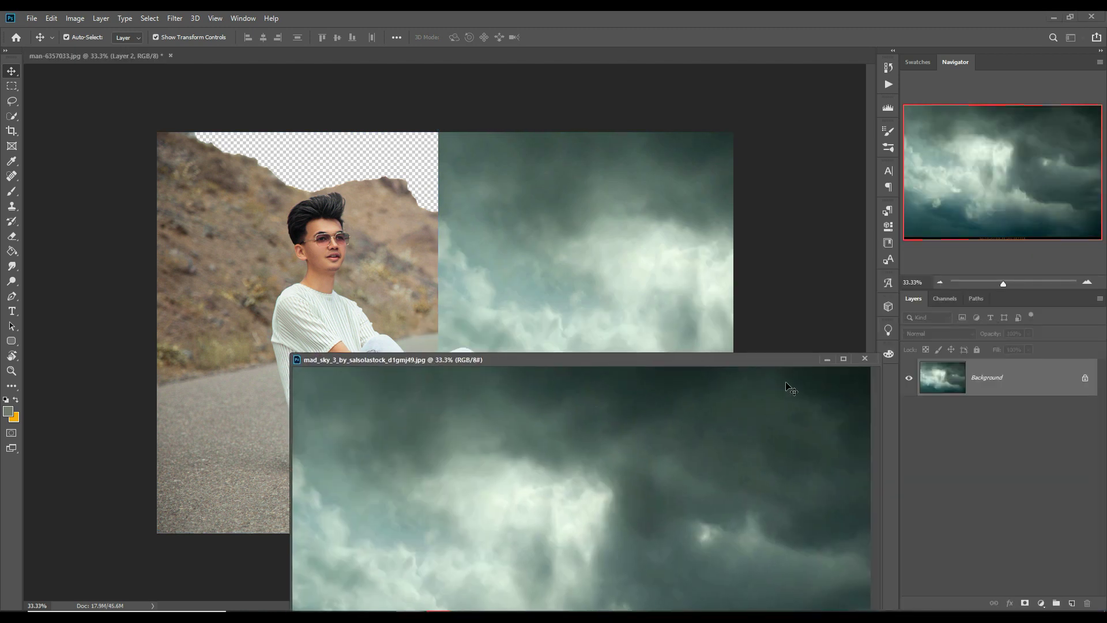
pyautogui.click(865, 358)
# Step: Stretch the sky layer across the canvas and move it beneath the road photo
pyautogui.moveTo(581, 241); pyautogui.dragTo(291, 242)
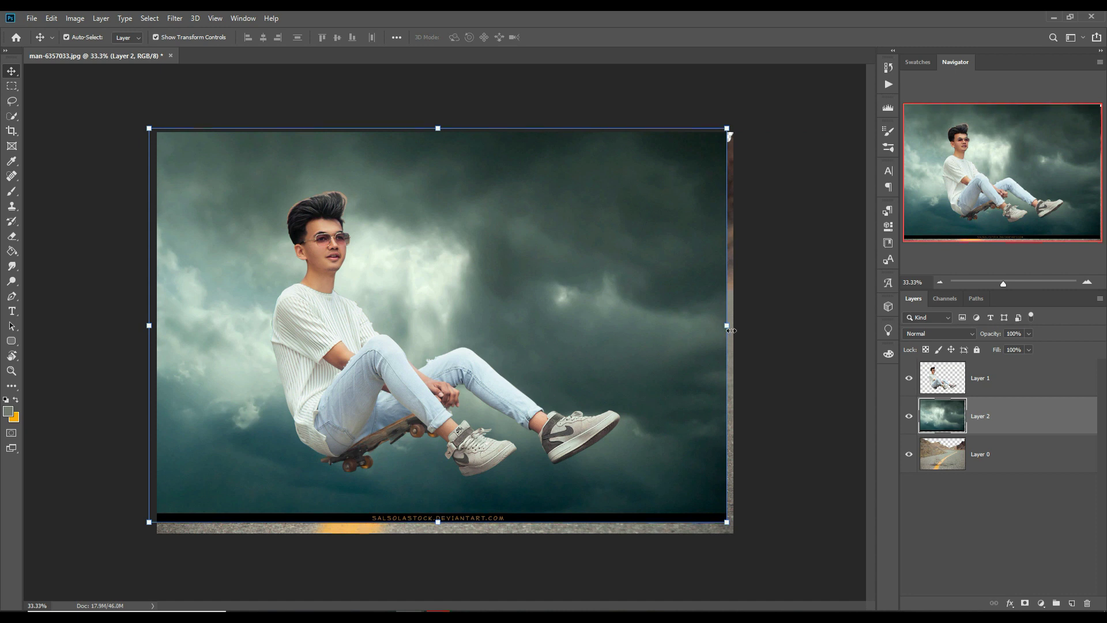
pyautogui.moveTo(731, 330); pyautogui.dragTo(737, 329)
pyautogui.click(553, 37)
pyautogui.moveTo(1003, 411); pyautogui.dragTo(1009, 469)
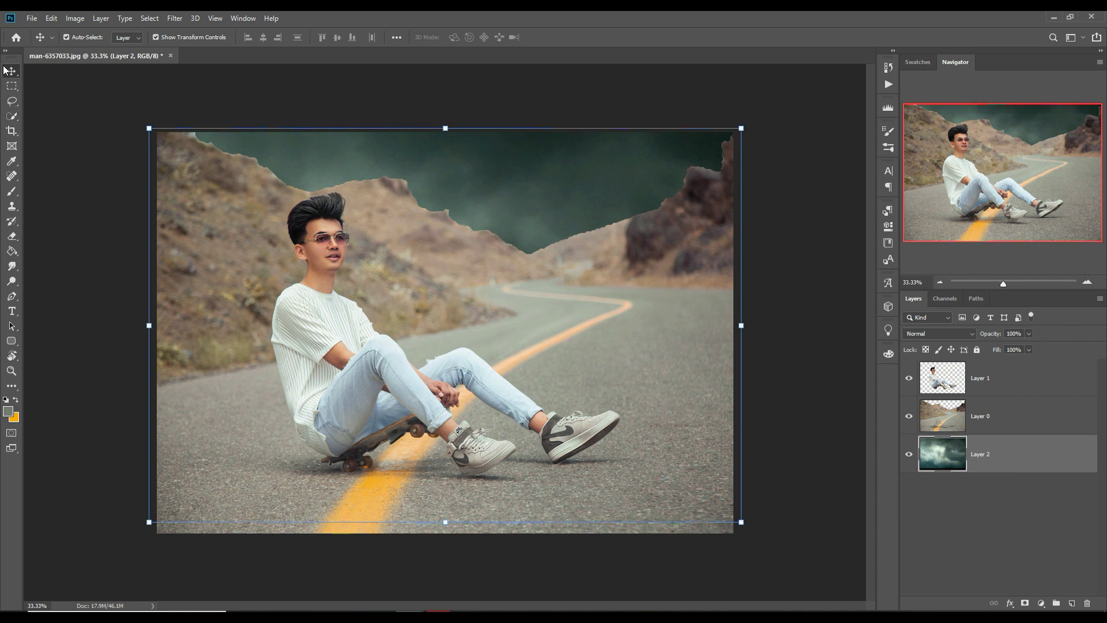
pyautogui.rightClick(1026, 461)
# Step: Add a Curves adjustment that darkens the sky by lowering the RGB curve
pyautogui.click(1039, 455)
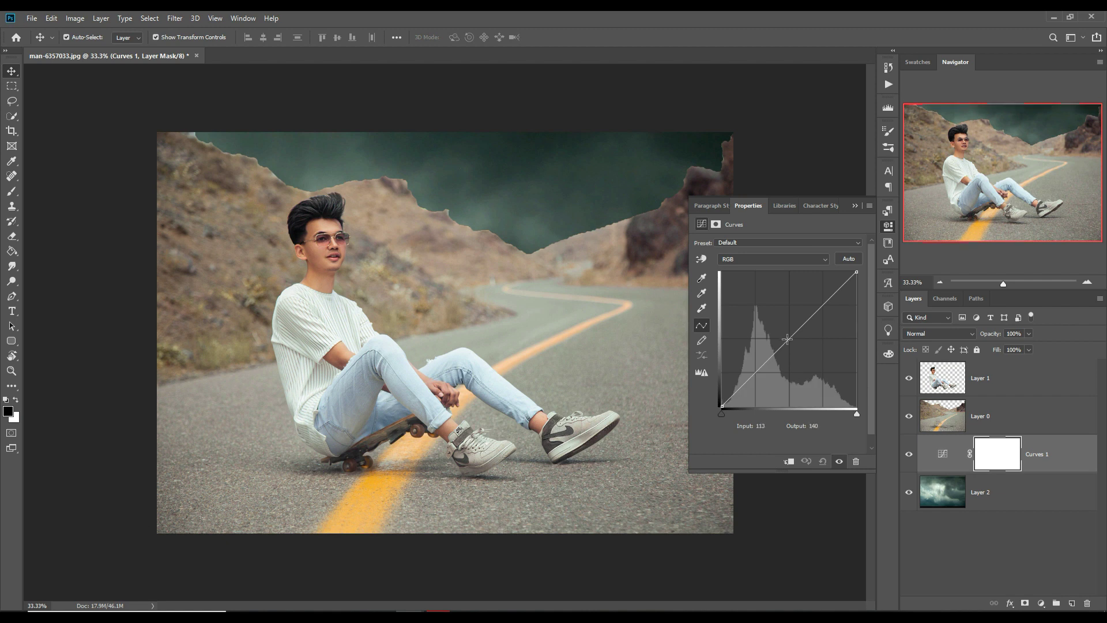
pyautogui.moveTo(793, 343); pyautogui.dragTo(815, 356)
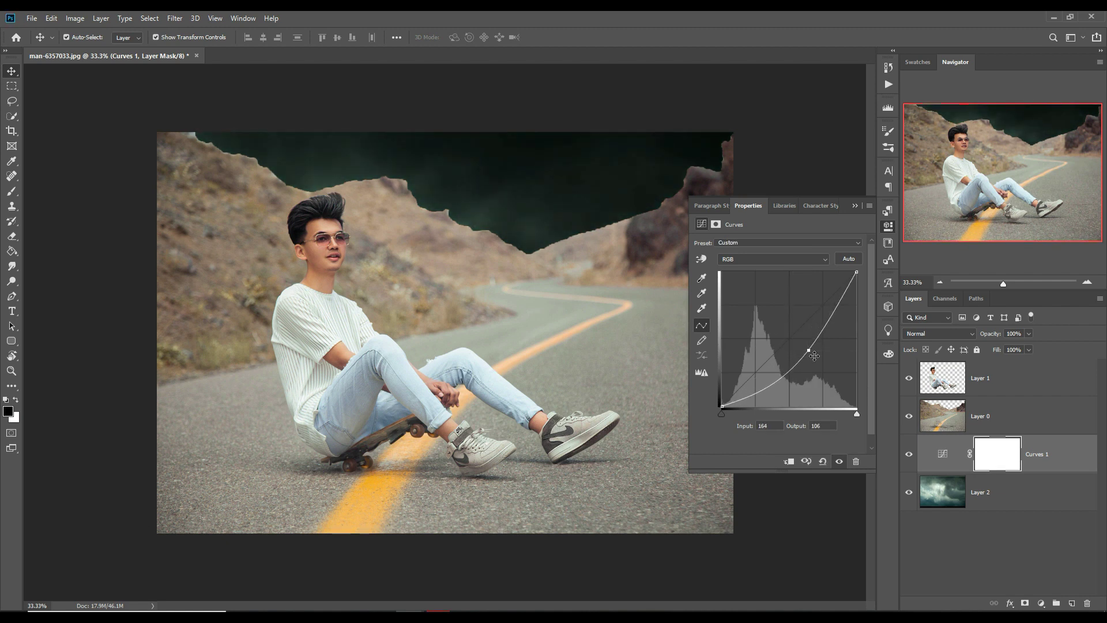
pyautogui.click(852, 208)
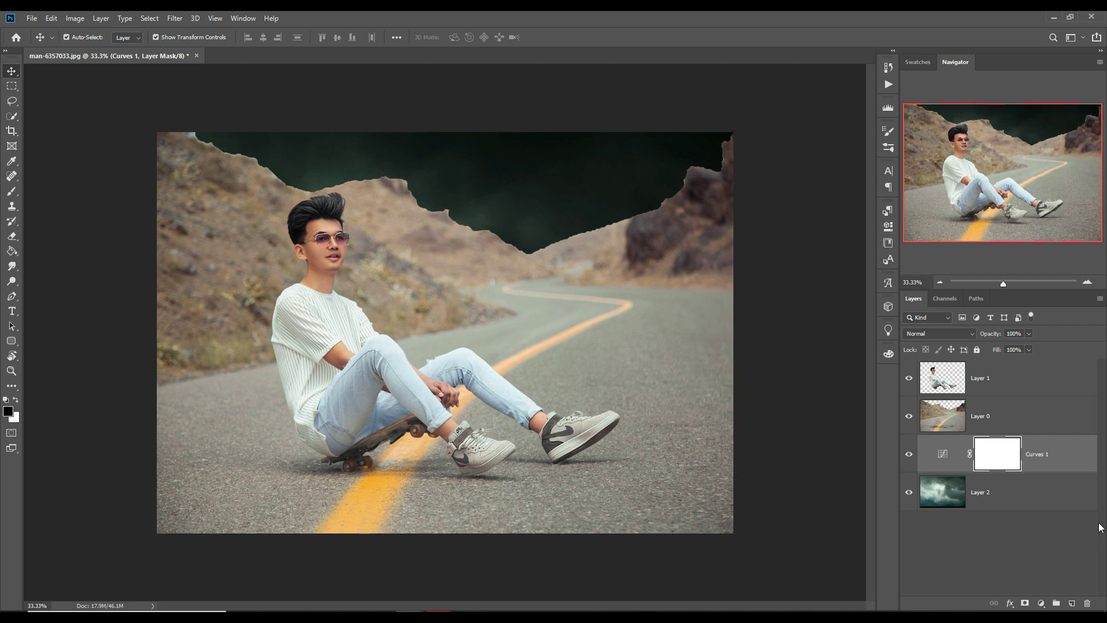
# Step: Add a Color Balance clipped to the sky with midtones Cyan -27, Blue +44
pyautogui.click(1022, 491)
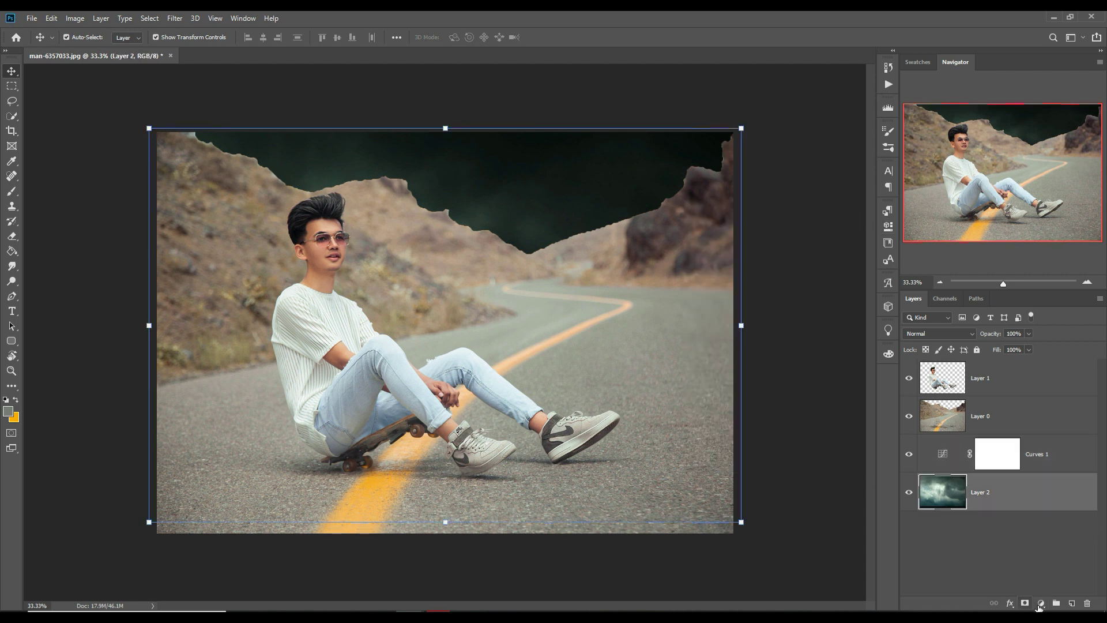
pyautogui.click(1041, 603)
pyautogui.click(1043, 500)
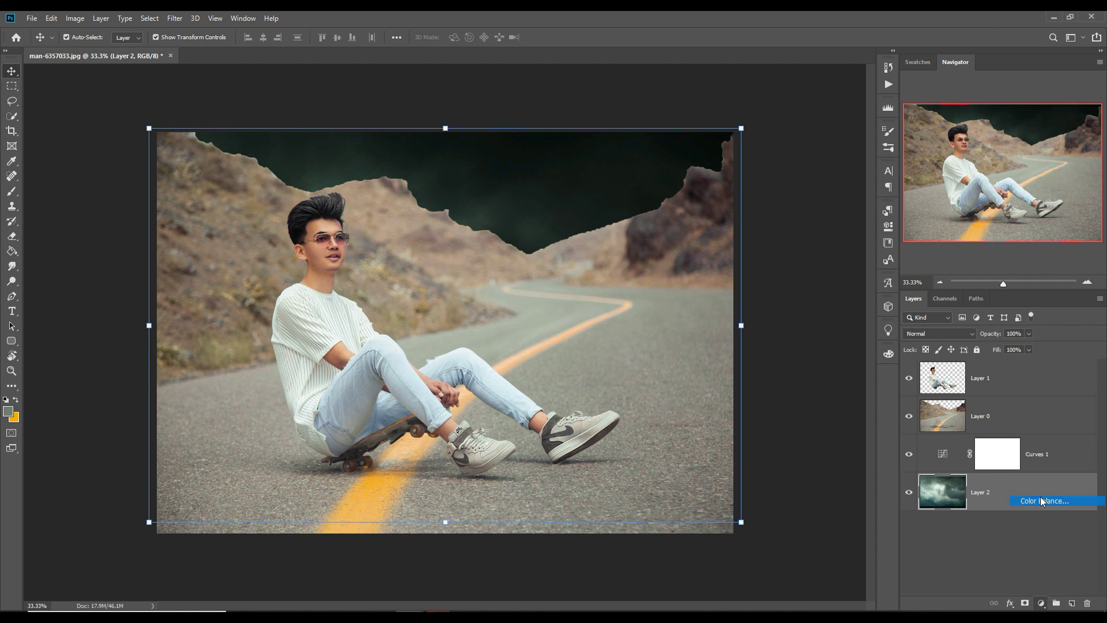
pyautogui.click(794, 464)
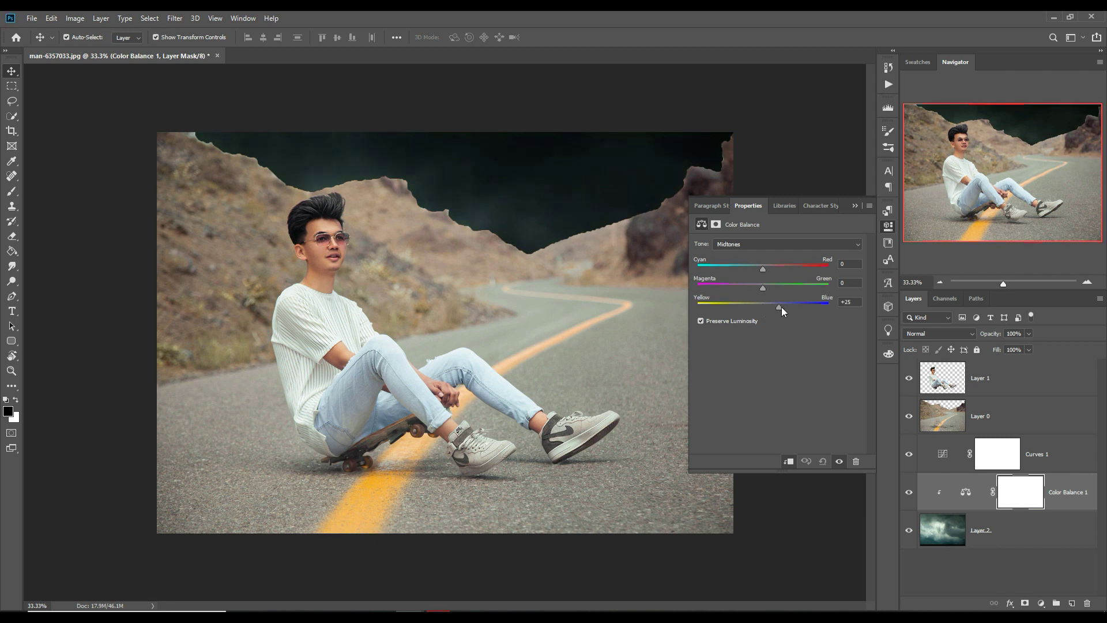
pyautogui.moveTo(790, 306); pyautogui.dragTo(792, 306)
pyautogui.click(854, 207)
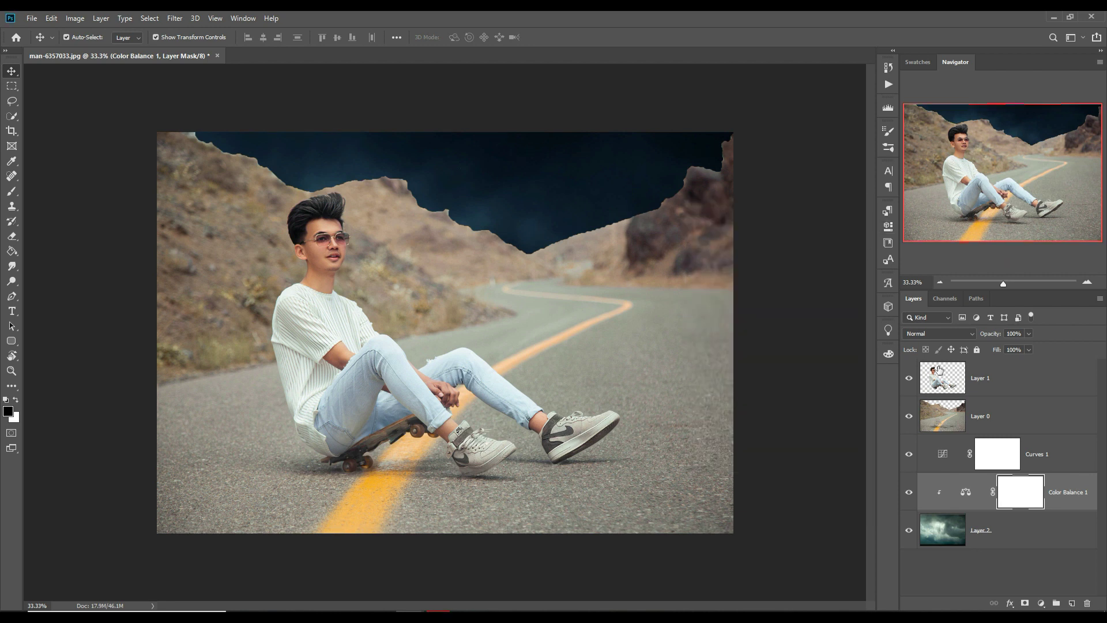
pyautogui.click(1008, 412)
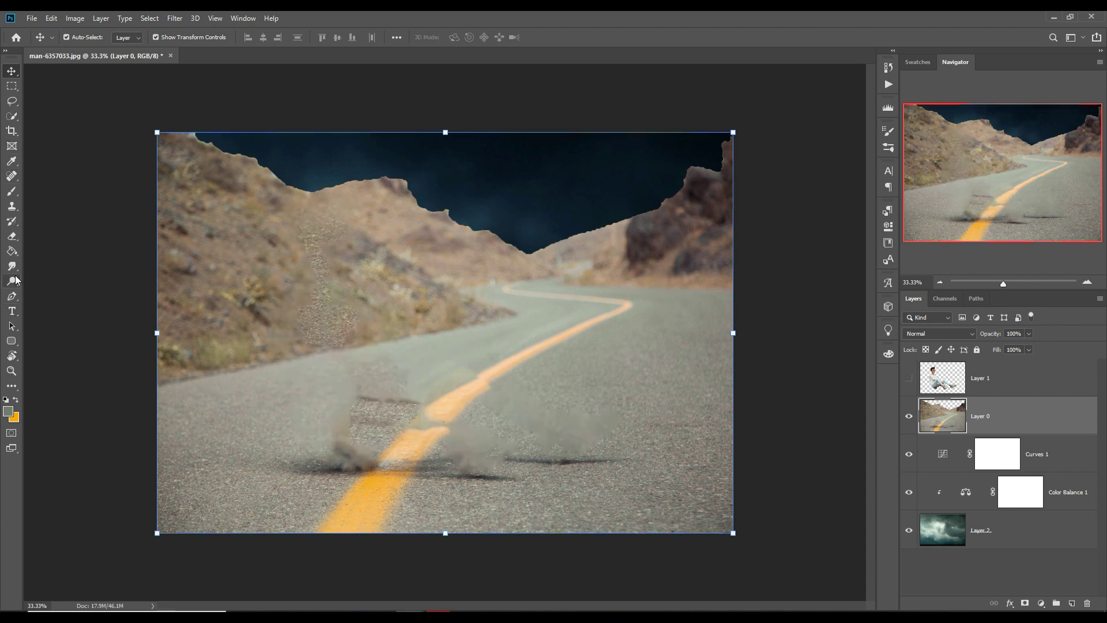
# Step: Pen-trace one edge of the yellow line from the bottom up around the distant bend
pyautogui.click(12, 296)
pyautogui.click(316, 535)
pyautogui.click(588, 321)
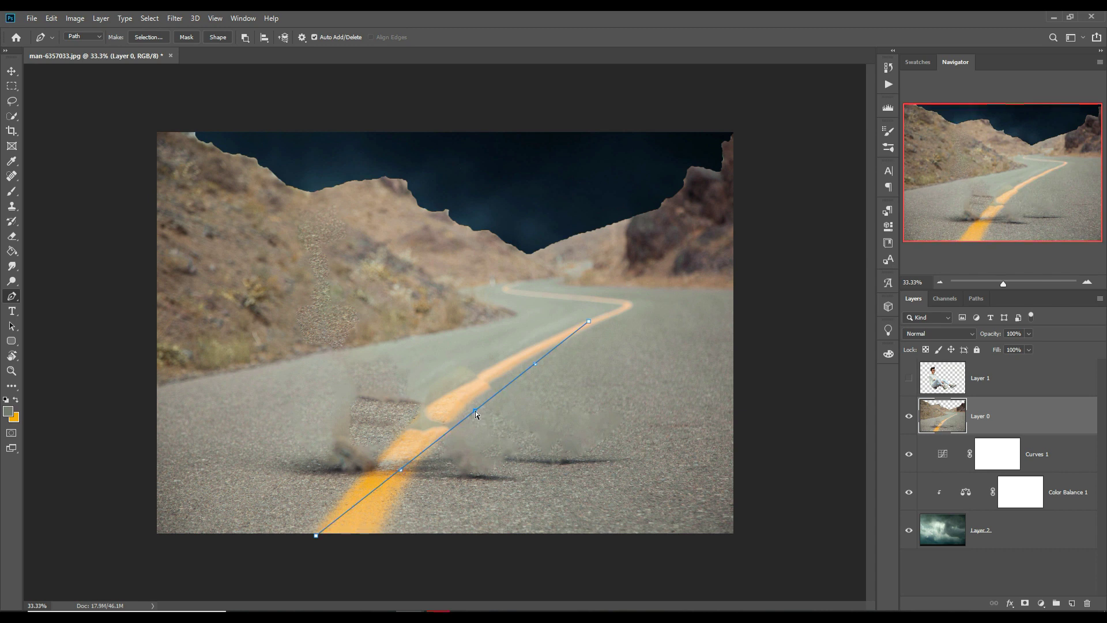
pyautogui.moveTo(475, 411); pyautogui.dragTo(441, 395)
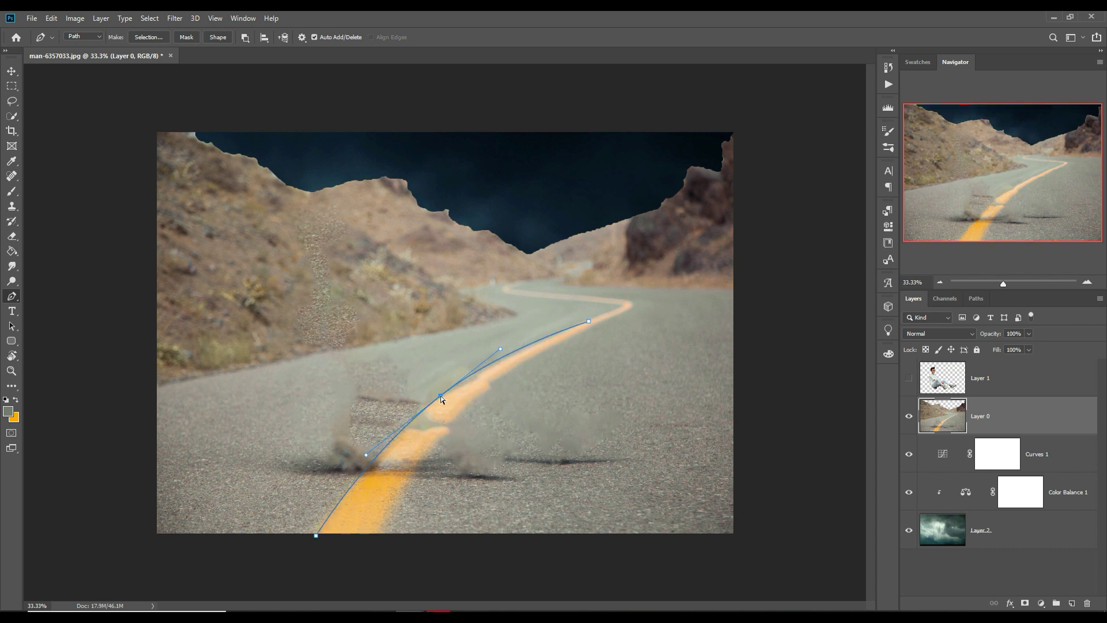
pyautogui.click(526, 347)
pyautogui.moveTo(527, 349); pyautogui.dragTo(527, 348)
pyautogui.keyDown('ctrl'); pyautogui.click(469, 375); pyautogui.keyUp('ctrl')
pyautogui.moveTo(517, 298); pyautogui.dragTo(515, 293)
pyautogui.hotkey('ctrl', 'z')
pyautogui.hotkey('ctrl', 'z')
pyautogui.moveTo(542, 298)
pyautogui.mouseDown()
pyautogui.moveTo(579, 319)
pyautogui.moveTo(623, 306)
pyautogui.mouseUp()
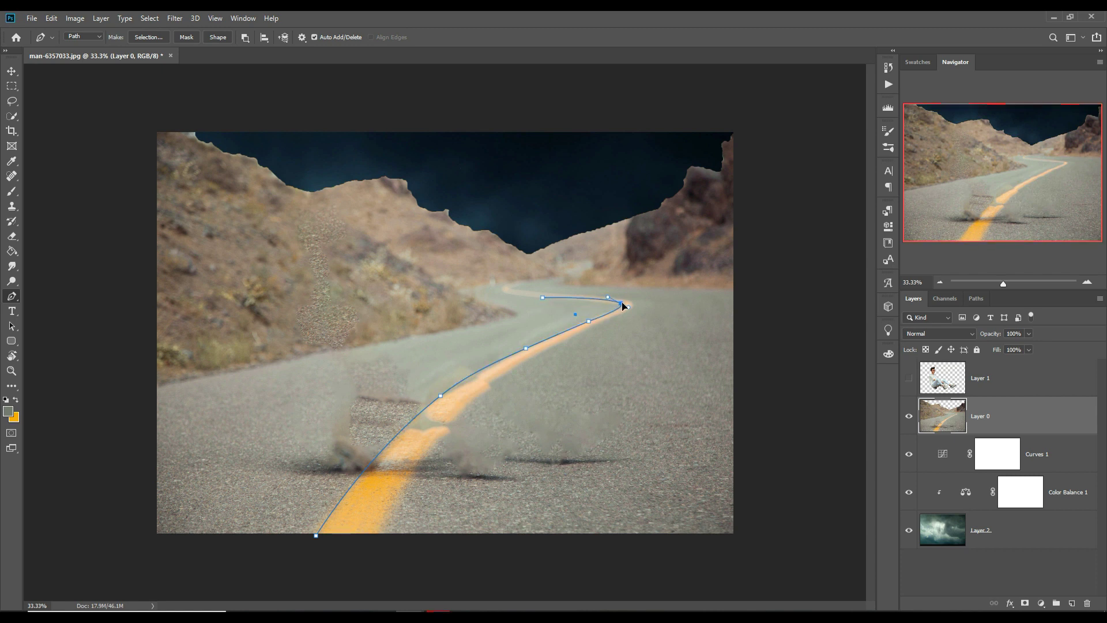
pyautogui.moveTo(600, 300); pyautogui.dragTo(511, 293)
pyautogui.moveTo(513, 293)
pyautogui.mouseDown()
pyautogui.moveTo(502, 288)
pyautogui.moveTo(513, 289)
pyautogui.mouseUp()
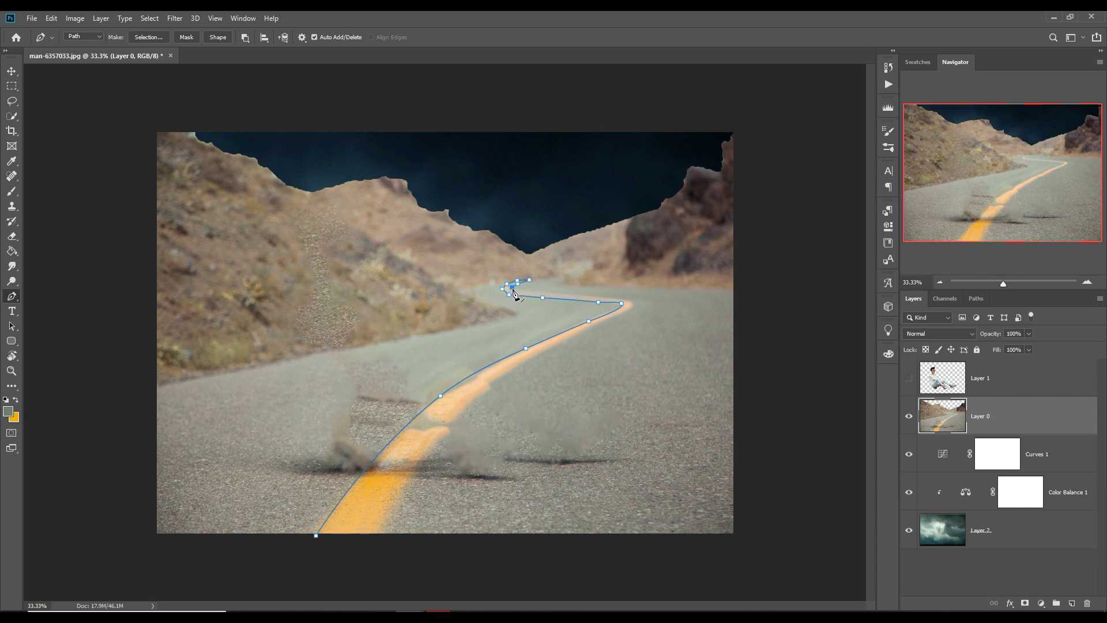
# Step: Trace the line's other edge back down and close the path at the bottom
pyautogui.click(630, 300)
pyautogui.click(444, 432)
pyautogui.click(596, 324)
pyautogui.moveTo(596, 326); pyautogui.dragTo(620, 322)
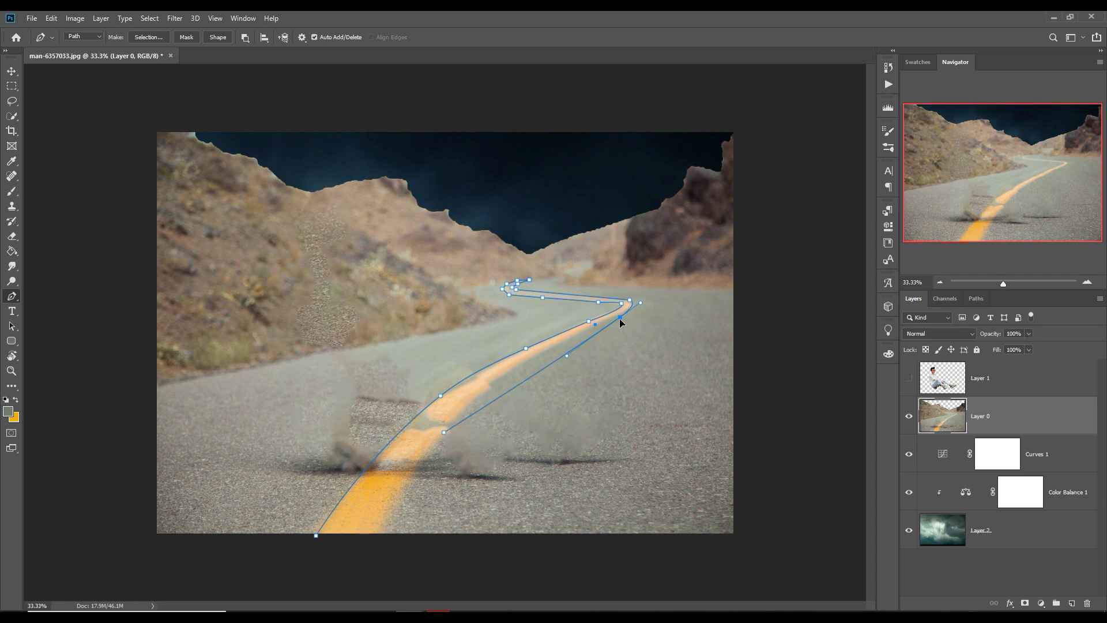
pyautogui.moveTo(554, 365); pyautogui.dragTo(531, 357)
pyautogui.click(602, 329)
pyautogui.hotkey('ctrl', 'z')
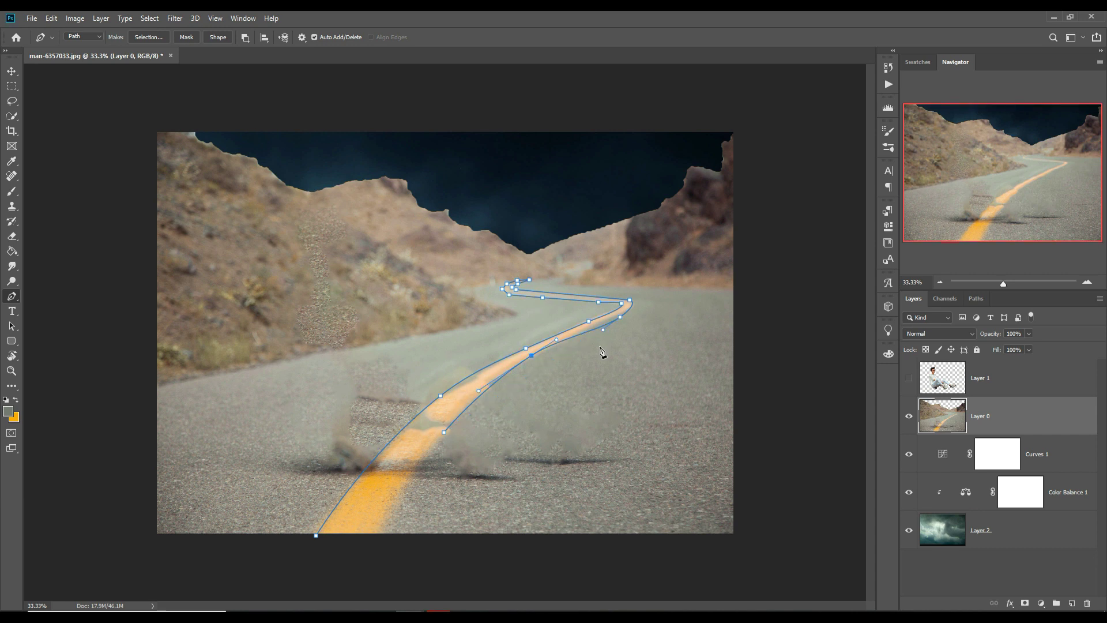
pyautogui.keyDown('ctrl'); pyautogui.click(599, 329); pyautogui.keyUp('ctrl')
pyautogui.moveTo(599, 329); pyautogui.dragTo(598, 327)
pyautogui.keyDown('ctrl'); pyautogui.click(620, 316); pyautogui.keyUp('ctrl')
pyautogui.click(380, 531)
pyautogui.click(316, 535)
# Step: Turn the line path into an unfeathered selection and invert it back to the line
pyautogui.rightClick(366, 494)
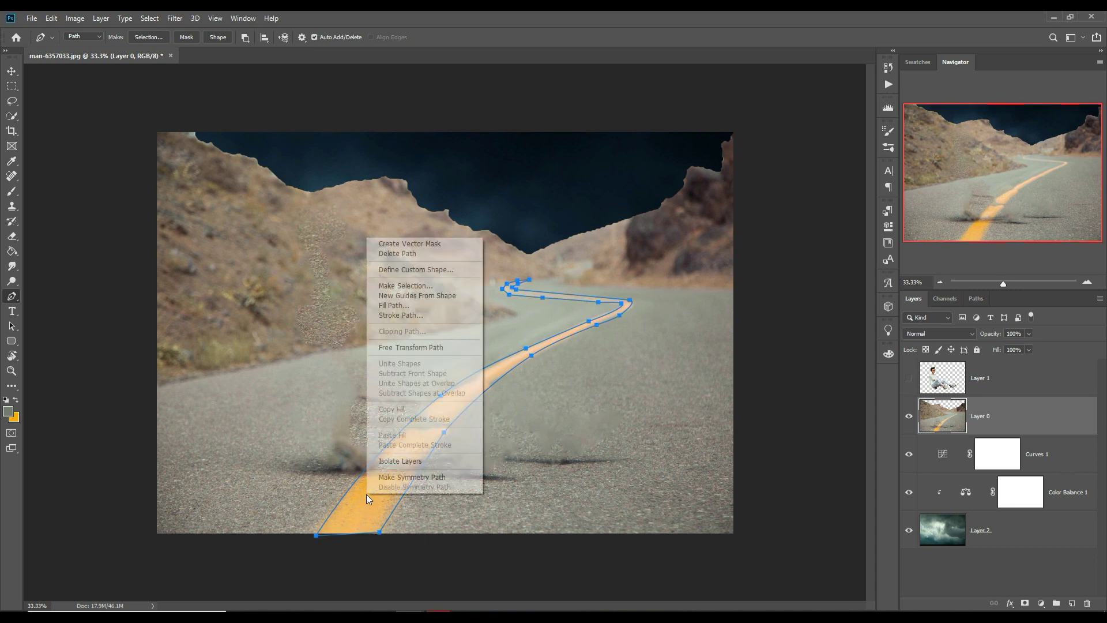
pyautogui.click(408, 286)
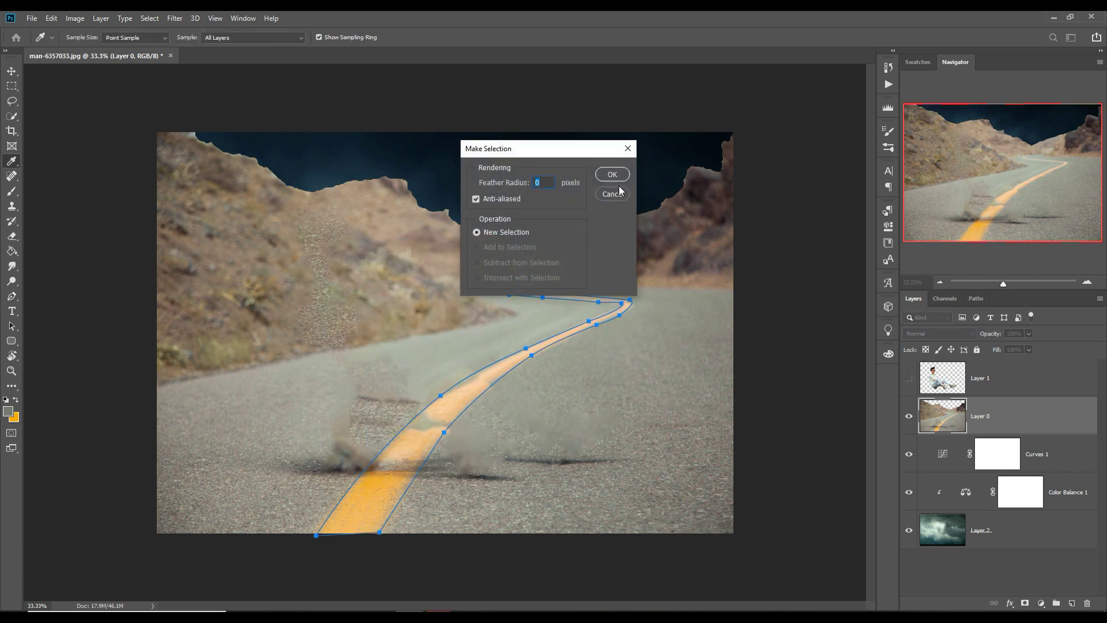
pyautogui.click(612, 175)
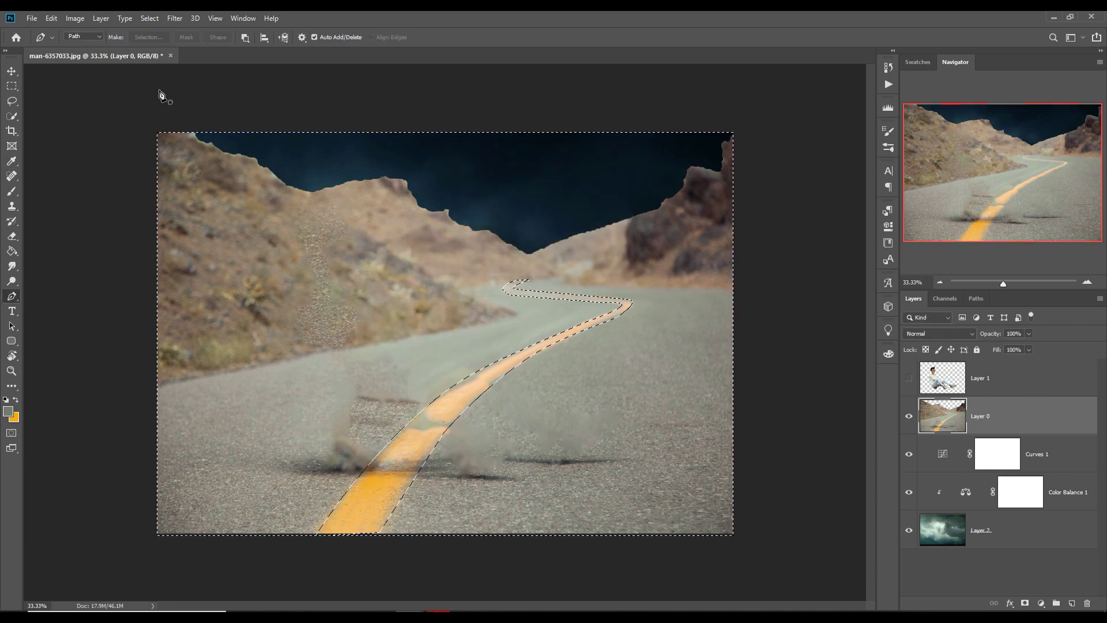
pyautogui.click(148, 19)
pyautogui.click(158, 61)
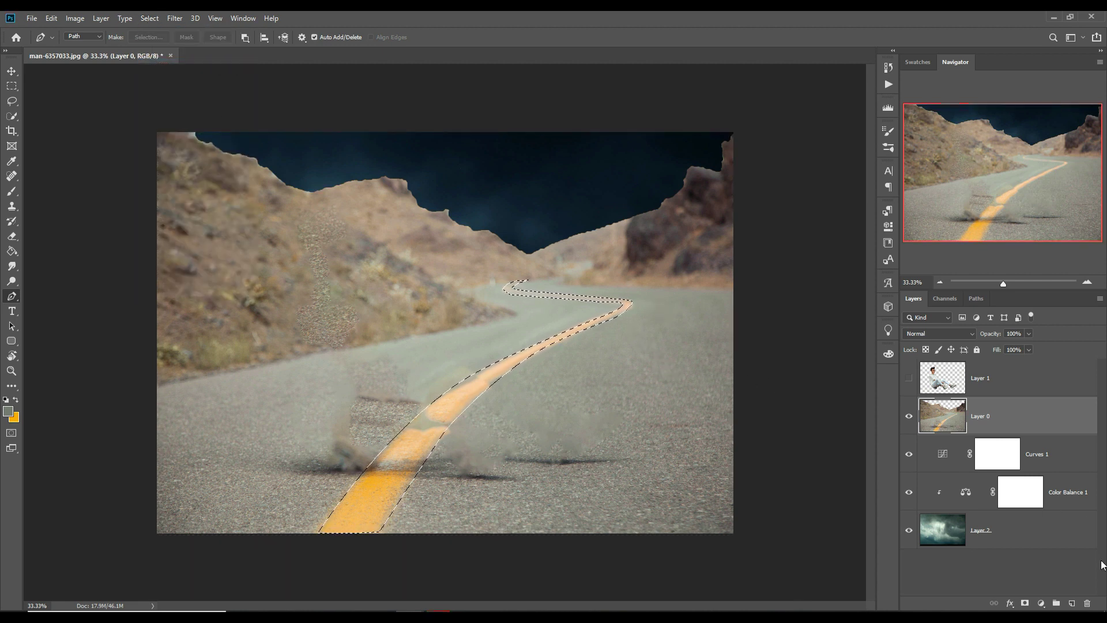
# Step: Fill the line selection with a white Solid Color fill layer
pyautogui.click(1069, 603)
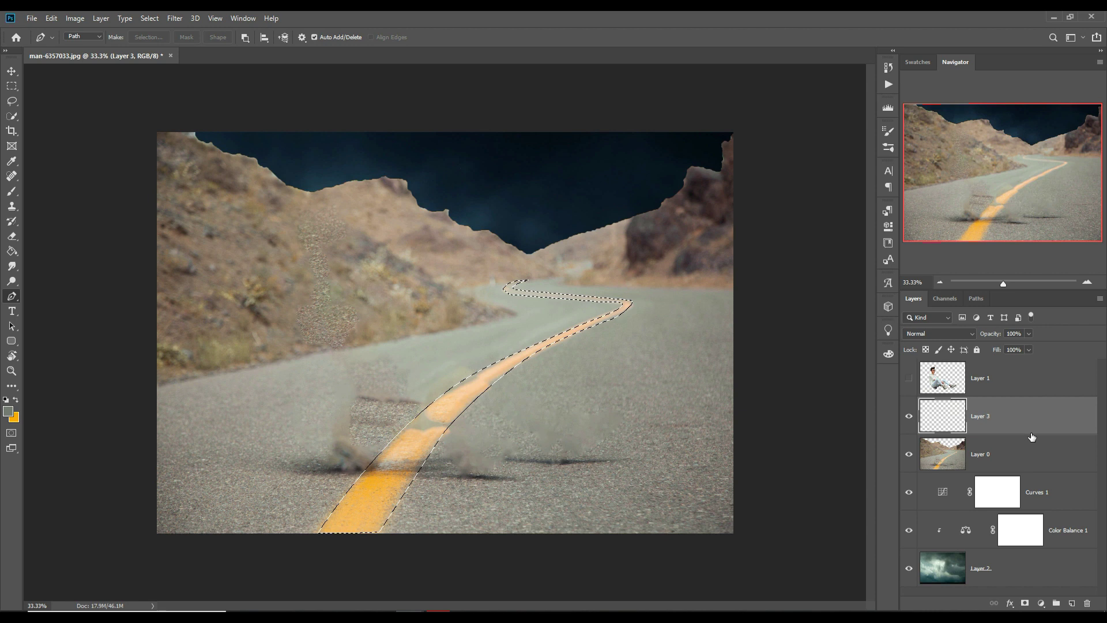
pyautogui.click(1041, 603)
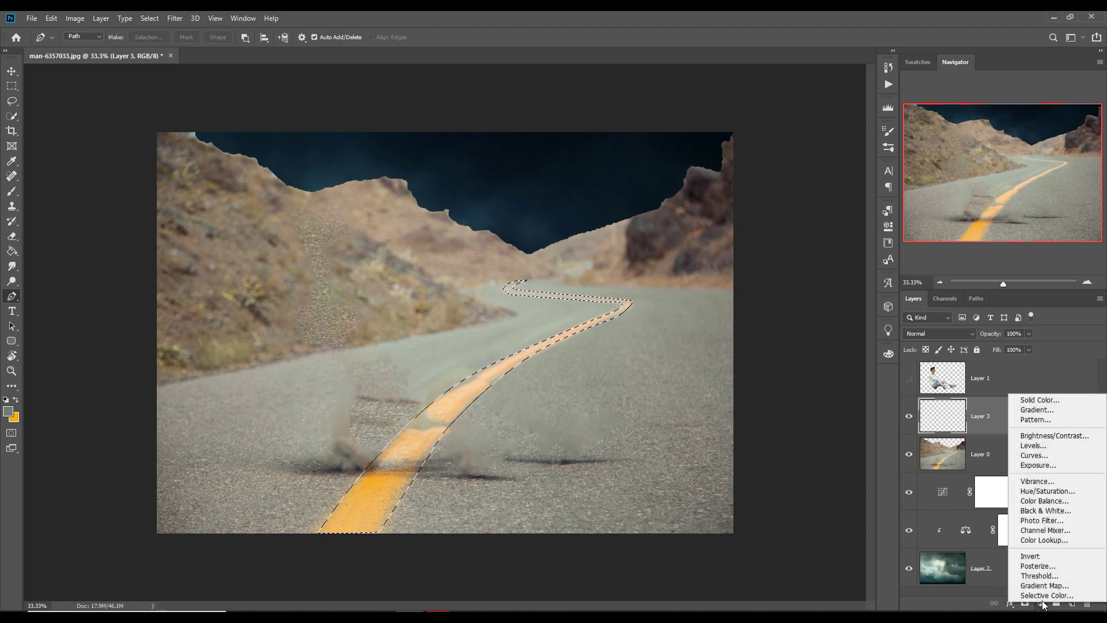
pyautogui.click(1041, 400)
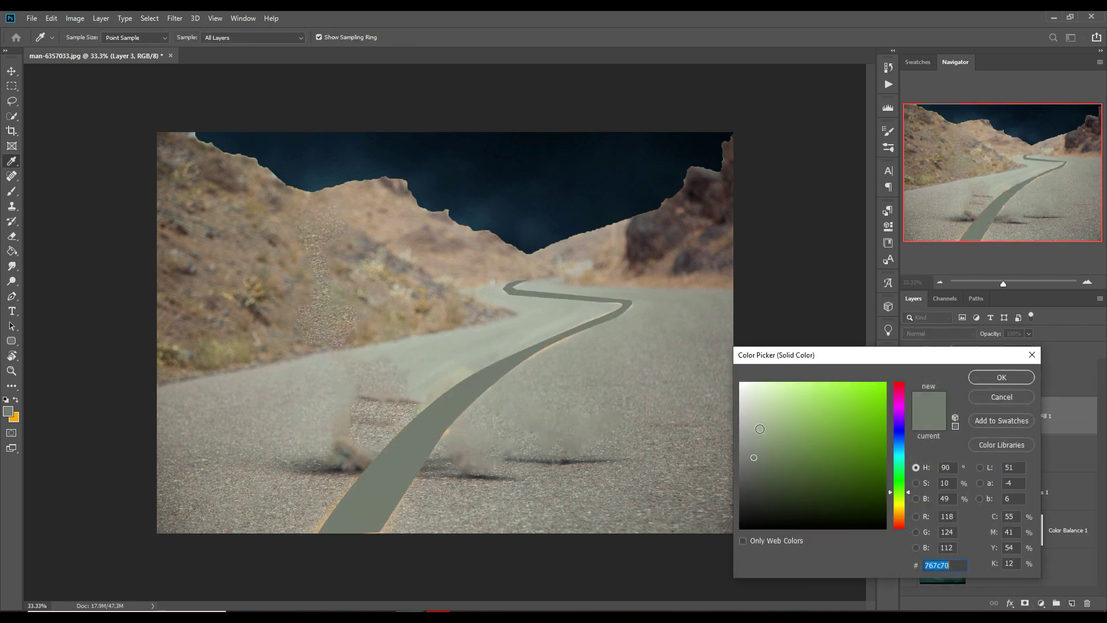
pyautogui.click(746, 389)
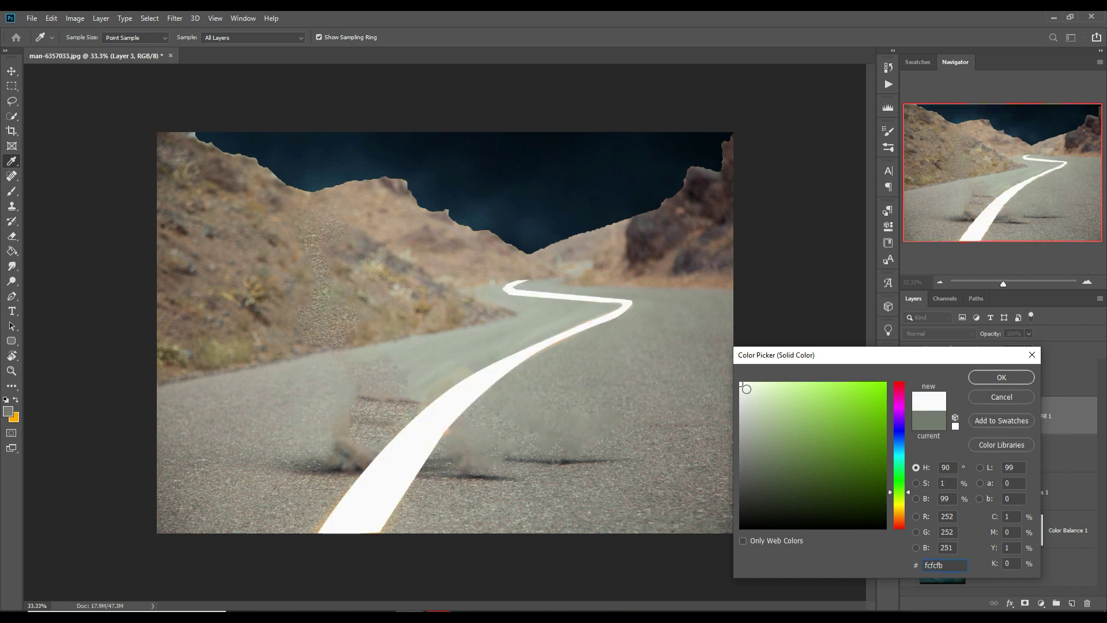
pyautogui.click(980, 378)
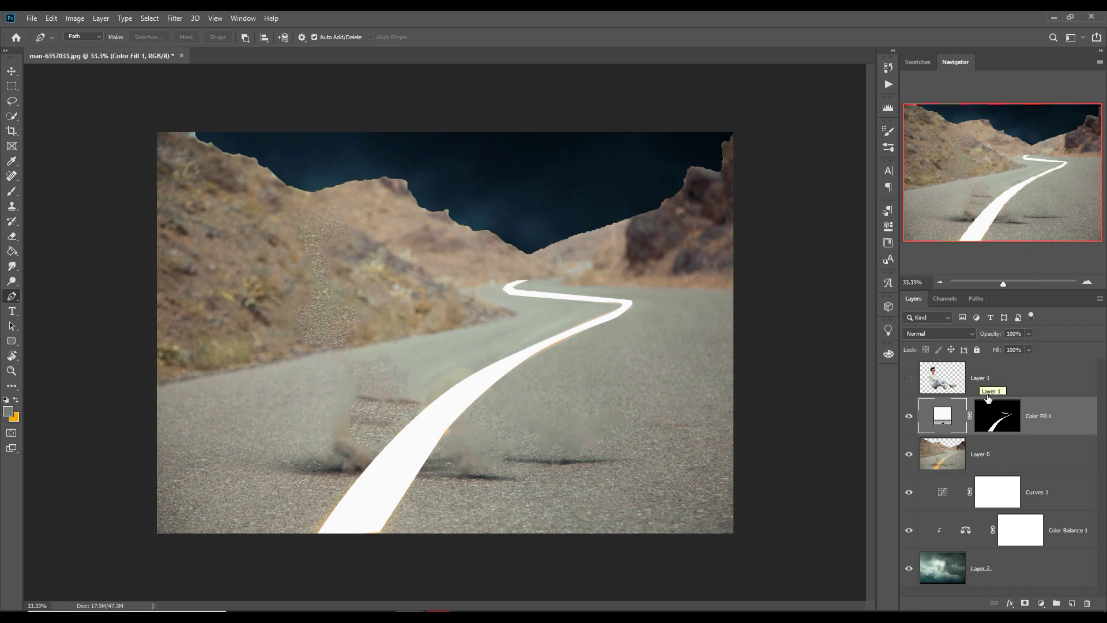
# Step: Change the Color Fill 1 colour to golden yellow #fac303
pyautogui.doubleClick(946, 420)
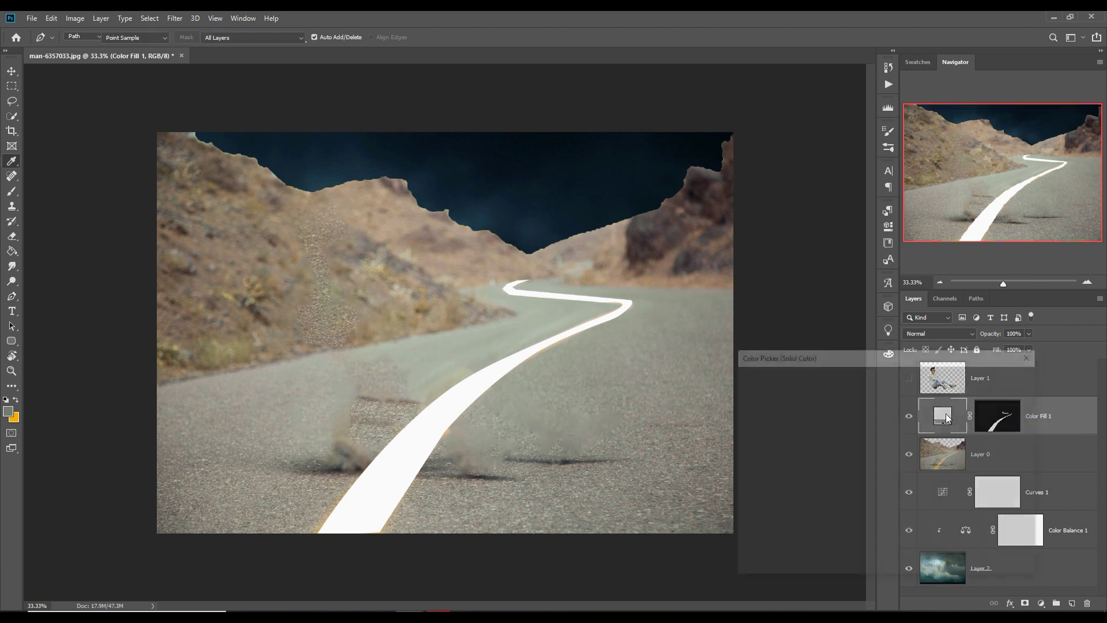
pyautogui.moveTo(908, 492)
pyautogui.mouseDown()
pyautogui.moveTo(909, 518)
pyautogui.moveTo(908, 508)
pyautogui.mouseUp()
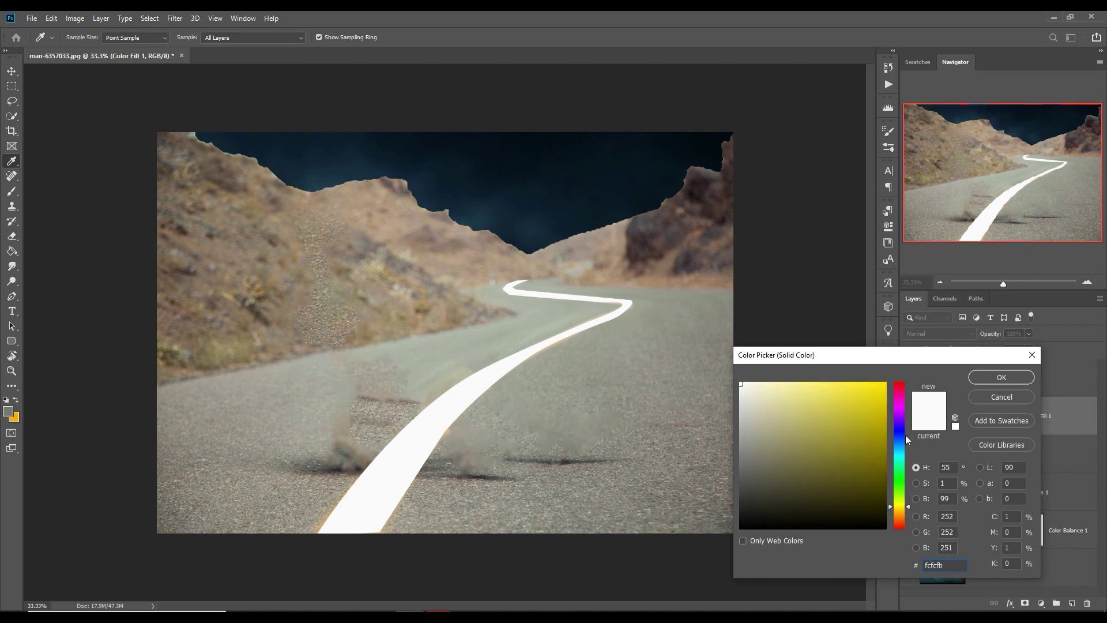
pyautogui.click(885, 385)
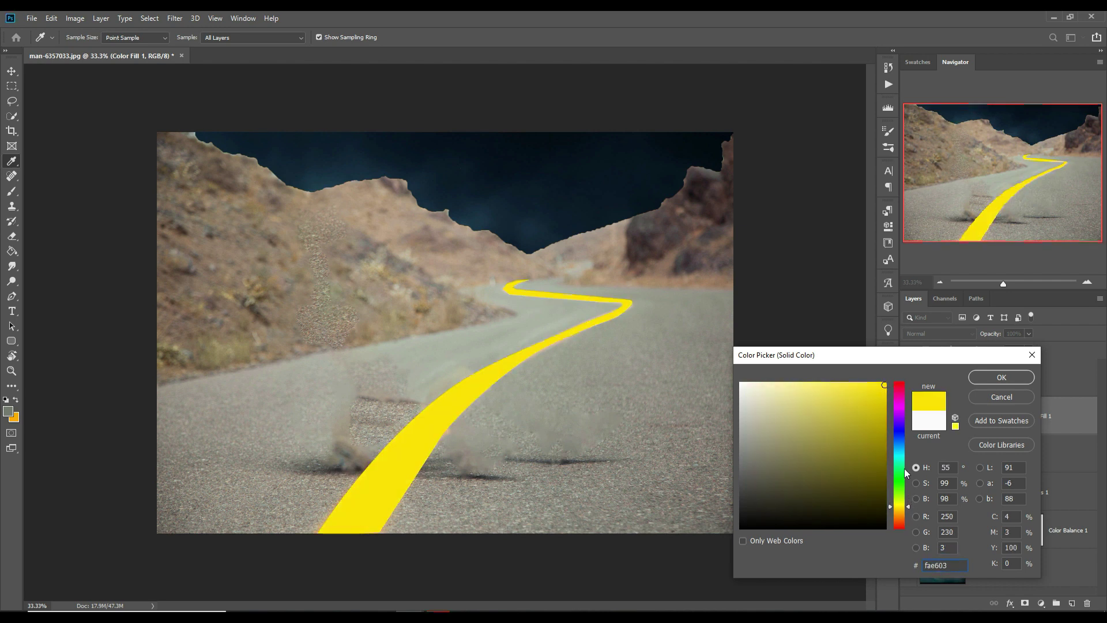
pyautogui.moveTo(907, 506); pyautogui.dragTo(910, 507)
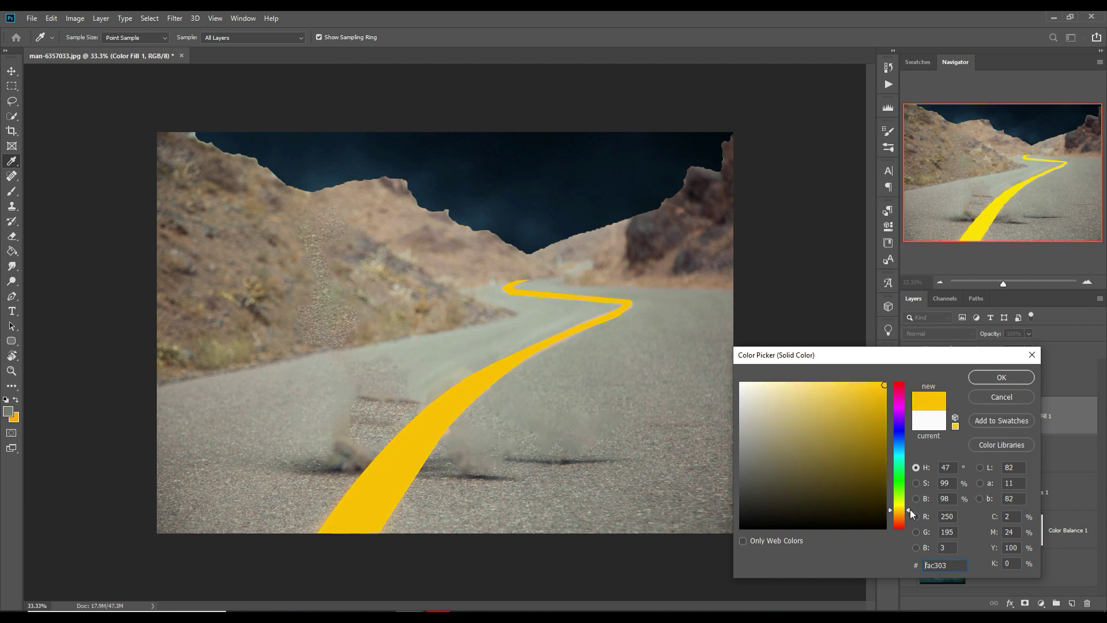
pyautogui.click(993, 377)
pyautogui.press('p')
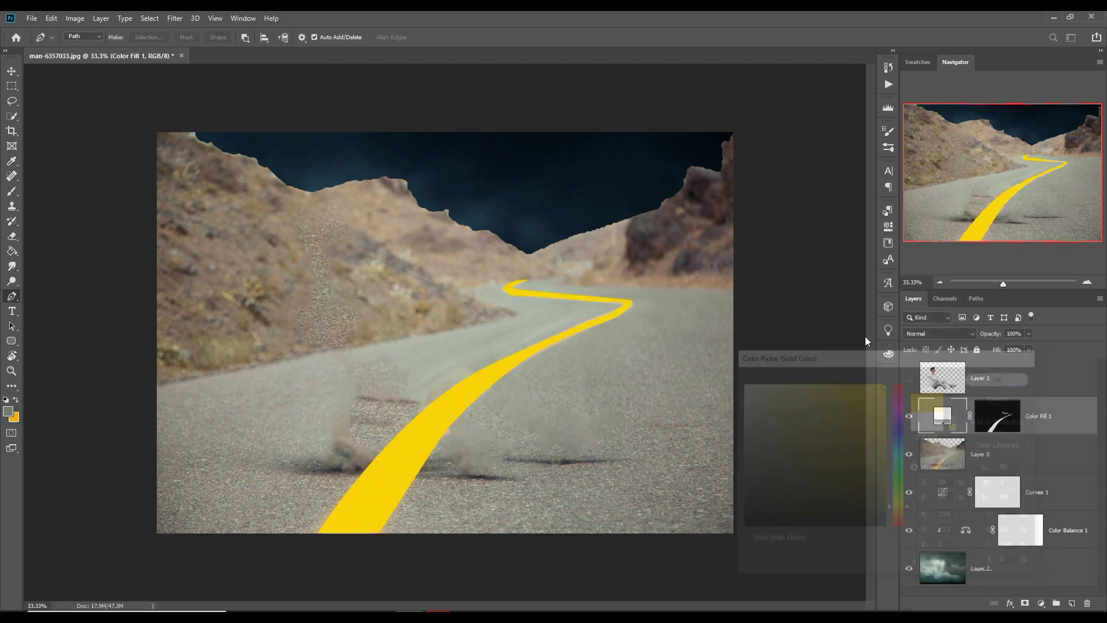
# Step: Duplicate the Color Fill 1 layer as Color Fill 1 copy
pyautogui.click(175, 18)
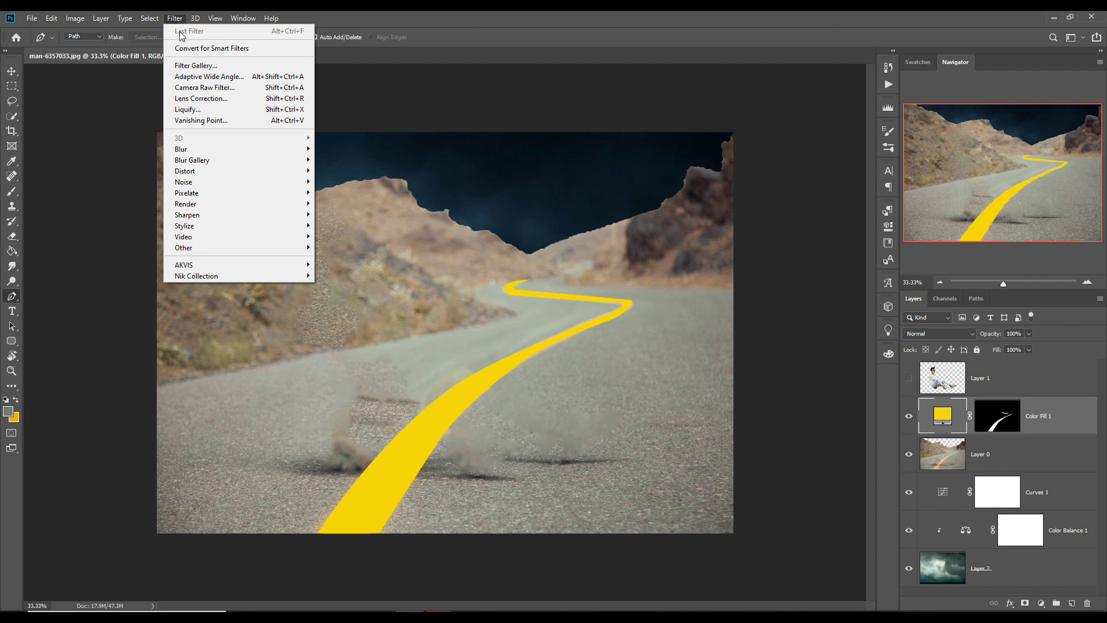
pyautogui.moveTo(198, 148)
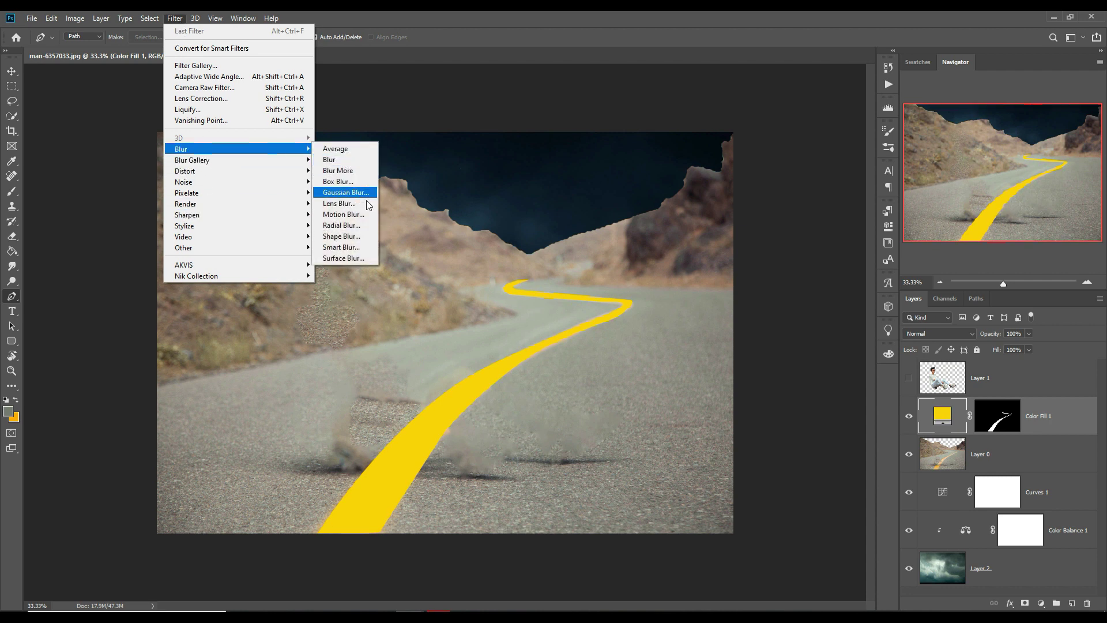
pyautogui.click(997, 410)
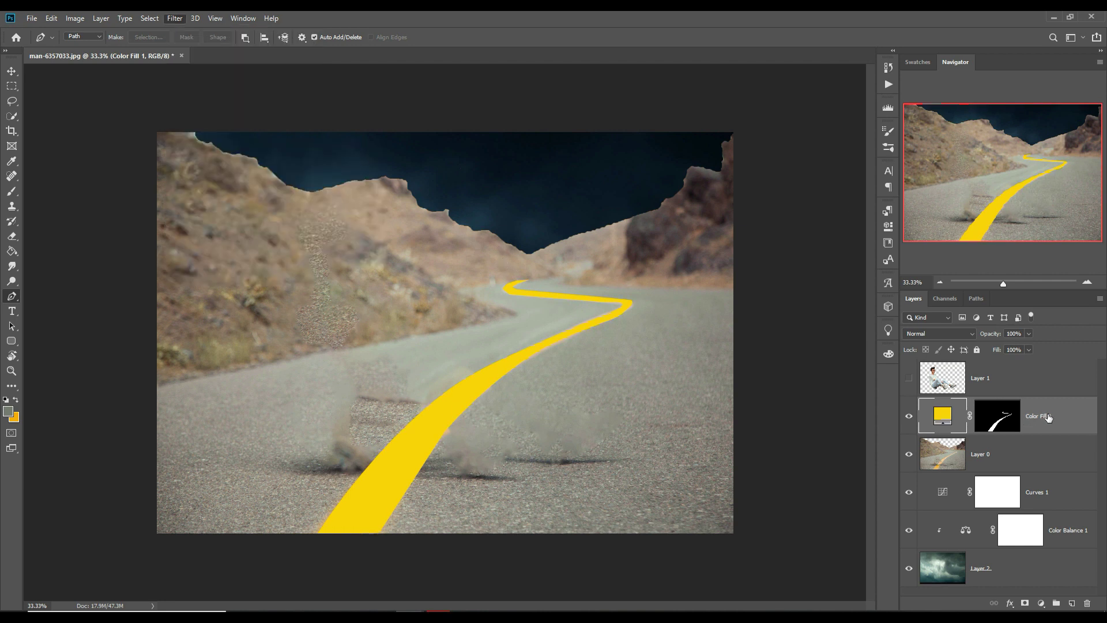
pyautogui.rightClick(1085, 422)
pyautogui.click(941, 185)
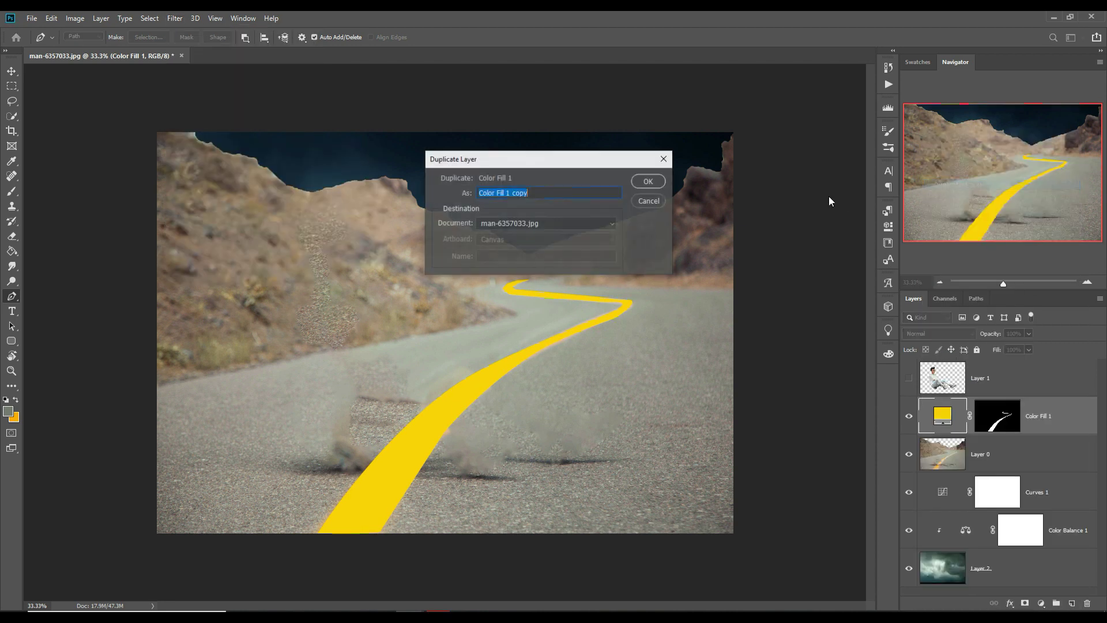
pyautogui.click(647, 182)
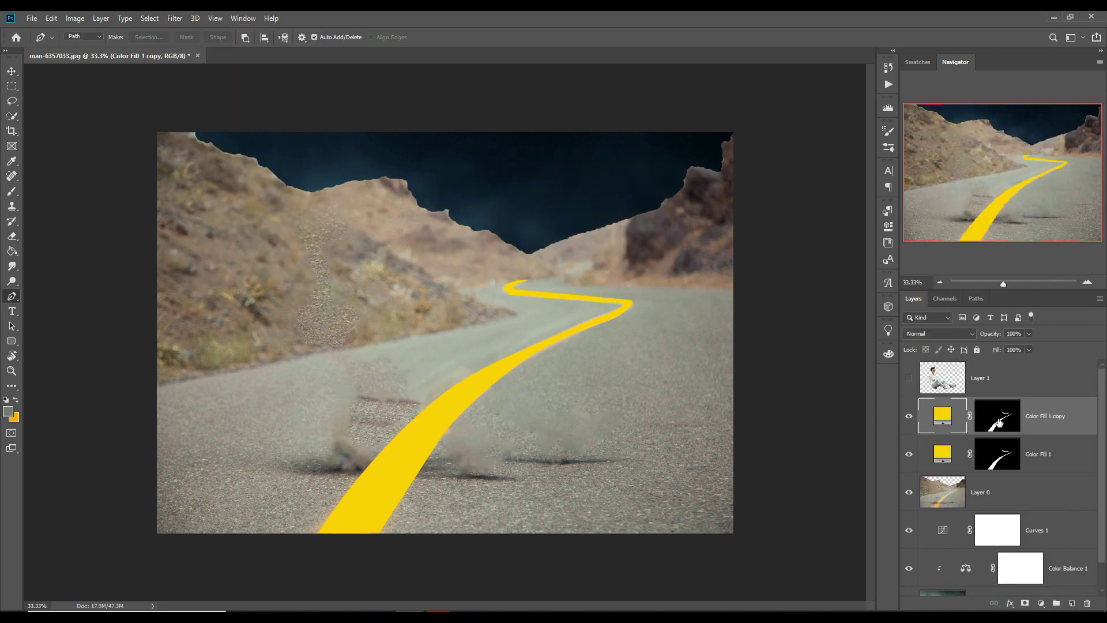
# Step: Apply a 49.8-pixel Gaussian Blur to the Color Fill 1 layer mask
pyautogui.click(1005, 457)
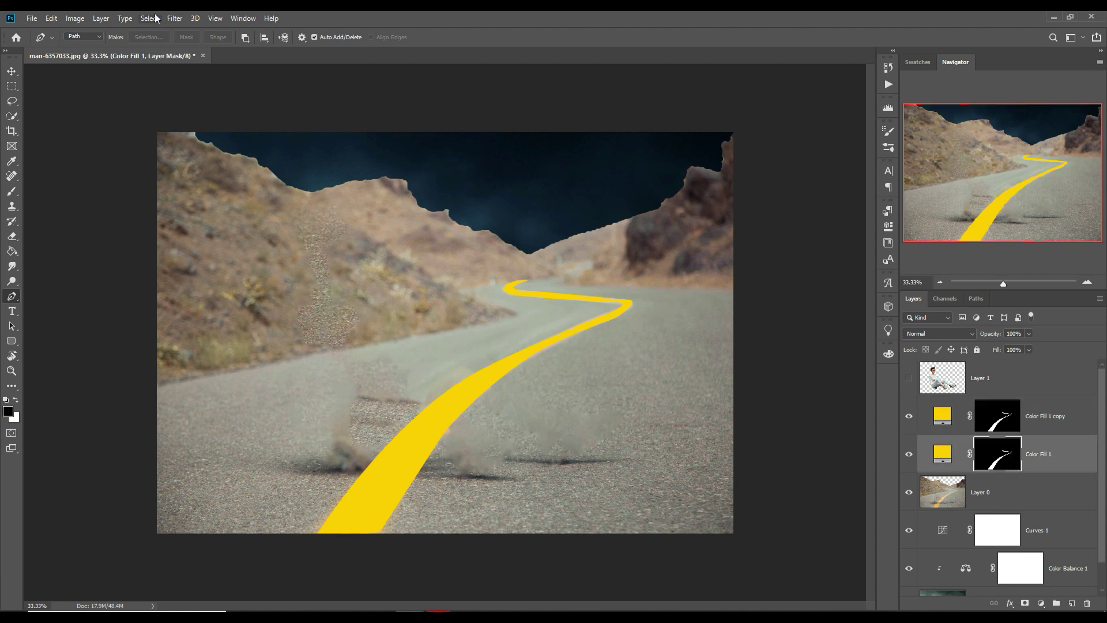
pyautogui.click(174, 19)
pyautogui.moveTo(225, 148)
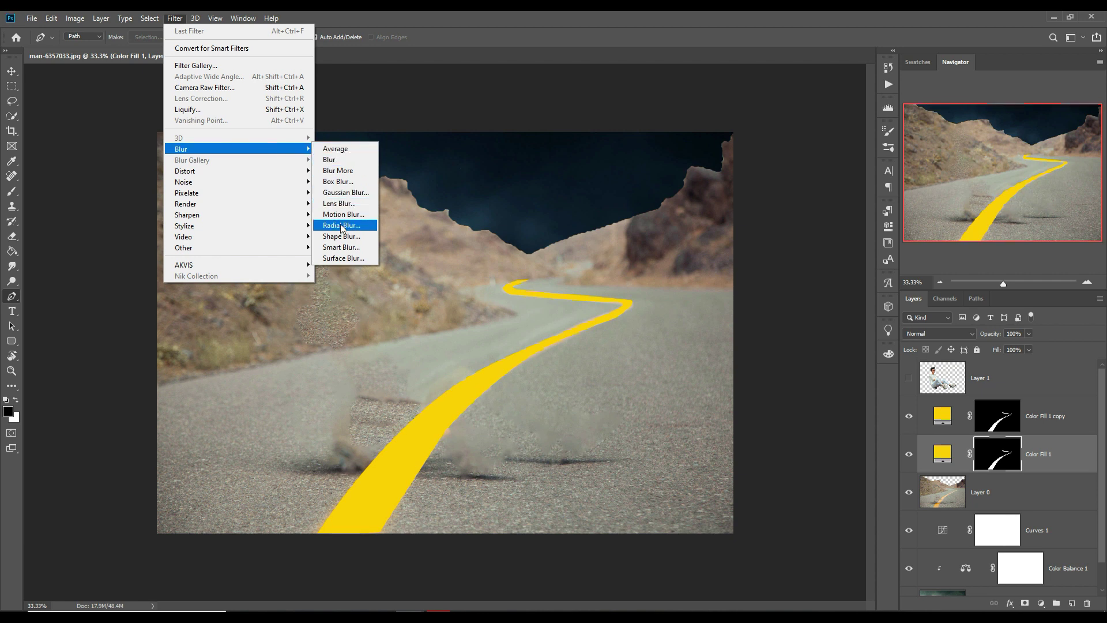
pyautogui.click(352, 192)
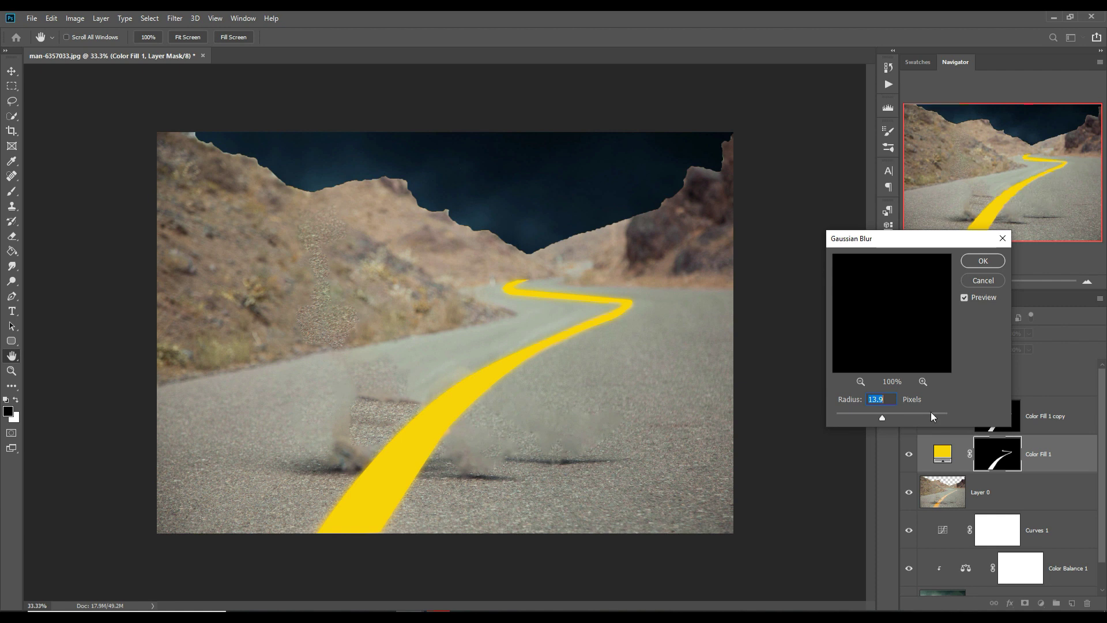
pyautogui.moveTo(883, 417); pyautogui.dragTo(904, 416)
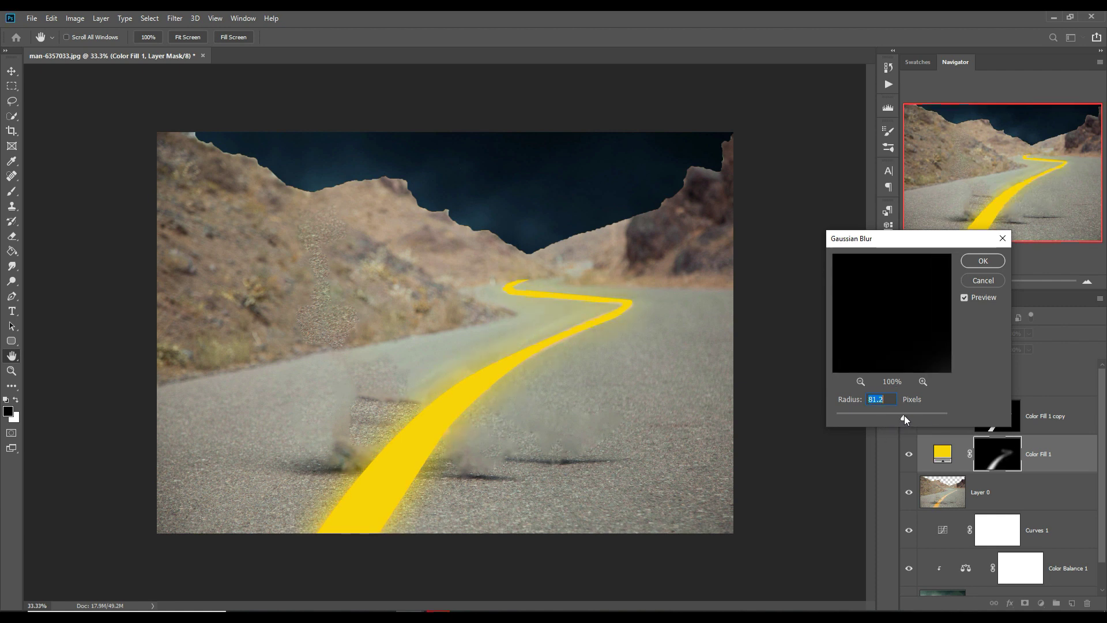
pyautogui.moveTo(904, 415); pyautogui.dragTo(905, 415)
pyautogui.moveTo(905, 415); pyautogui.dragTo(897, 415)
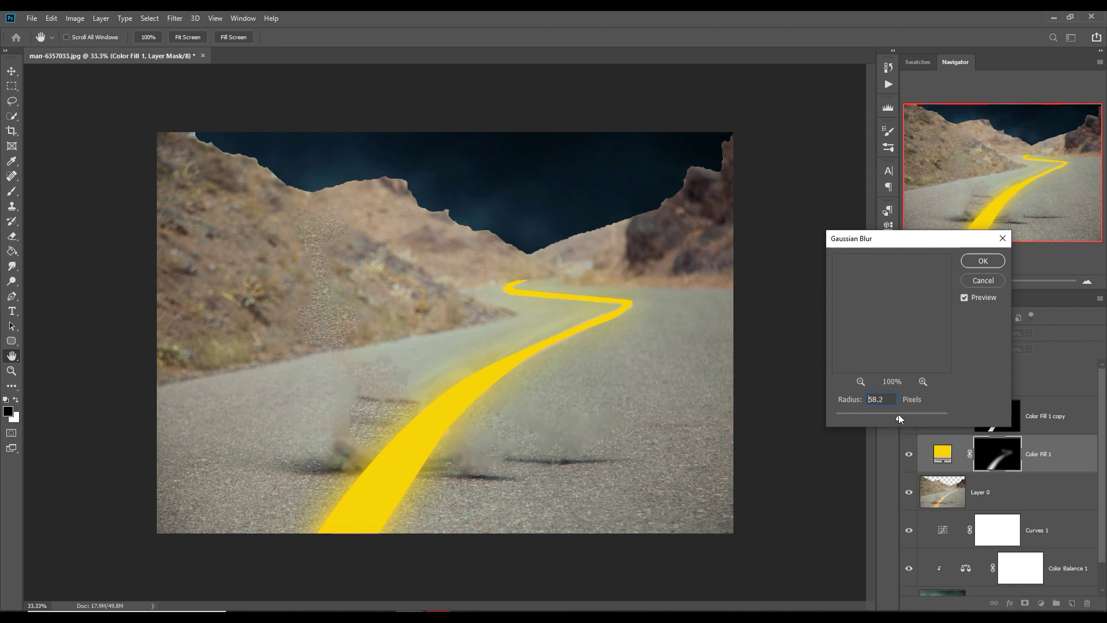
pyautogui.click(982, 260)
# Step: Add Curves above Layer 0, dropping the midtones and slightly lifting highlights for a night look
pyautogui.click(1001, 501)
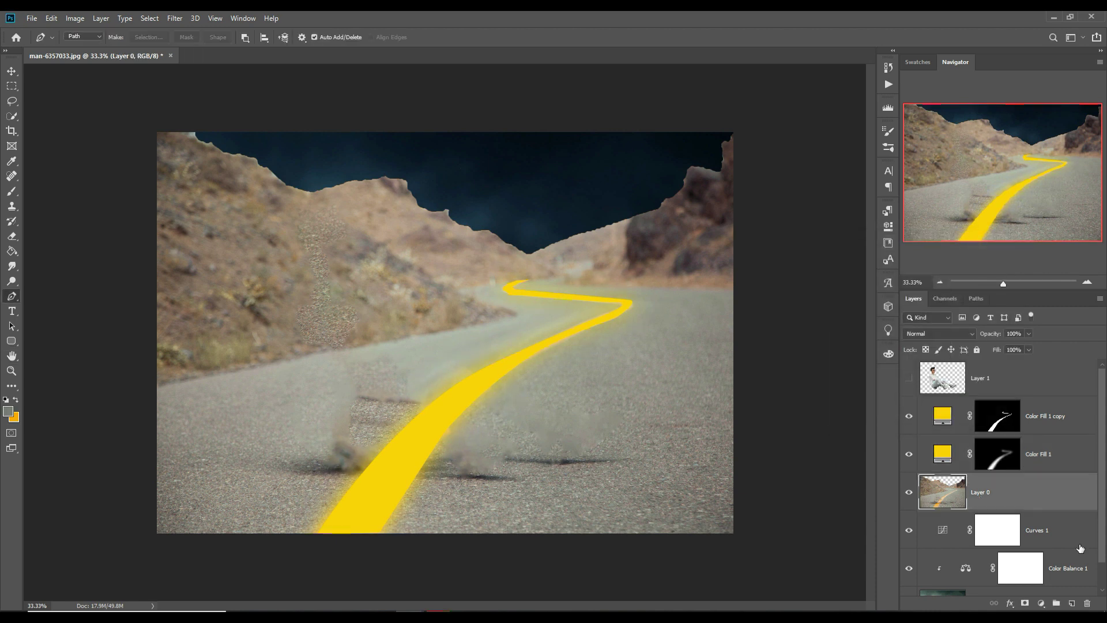
pyautogui.click(1041, 603)
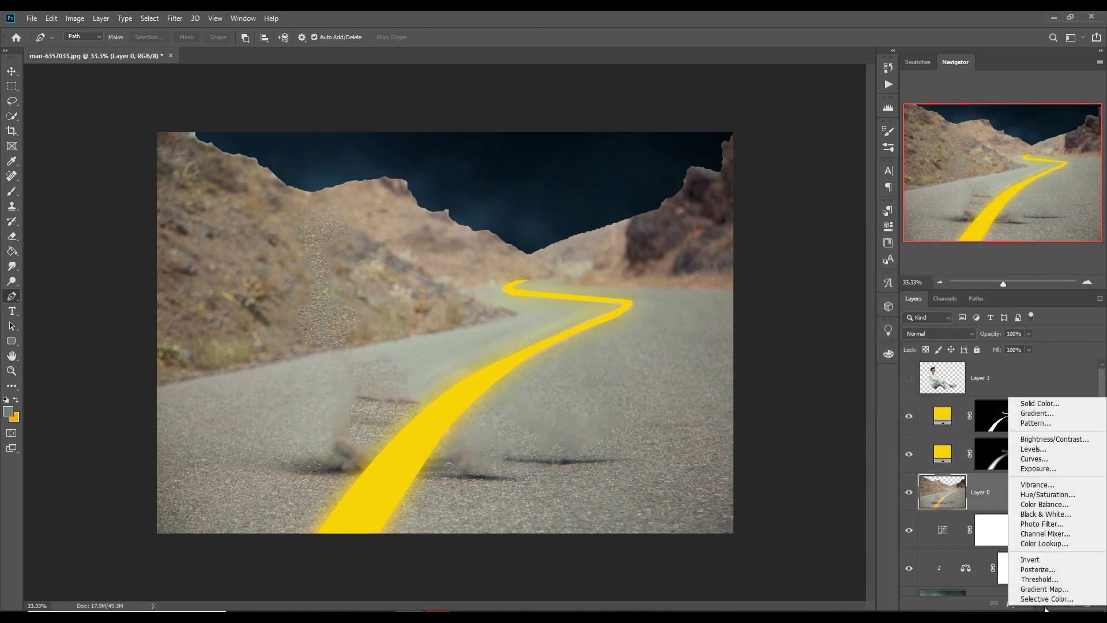
pyautogui.click(1036, 458)
pyautogui.moveTo(806, 323)
pyautogui.mouseDown()
pyautogui.moveTo(805, 353)
pyautogui.moveTo(823, 362)
pyautogui.moveTo(805, 373)
pyautogui.mouseUp()
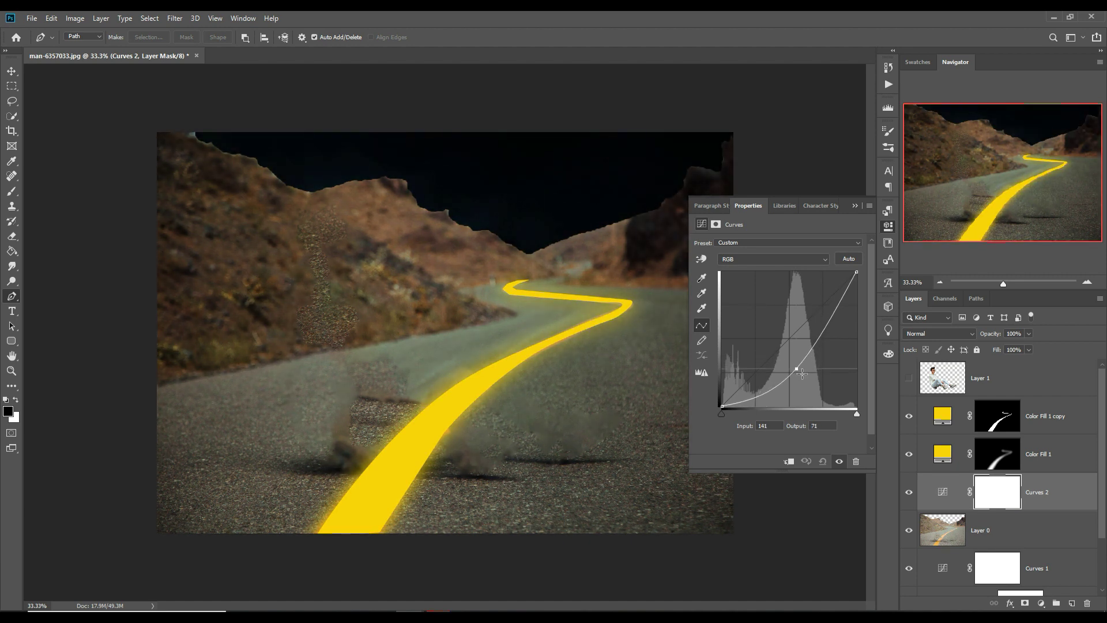
pyautogui.moveTo(805, 373); pyautogui.dragTo(810, 360)
pyautogui.click(842, 310)
pyautogui.moveTo(846, 313); pyautogui.dragTo(845, 312)
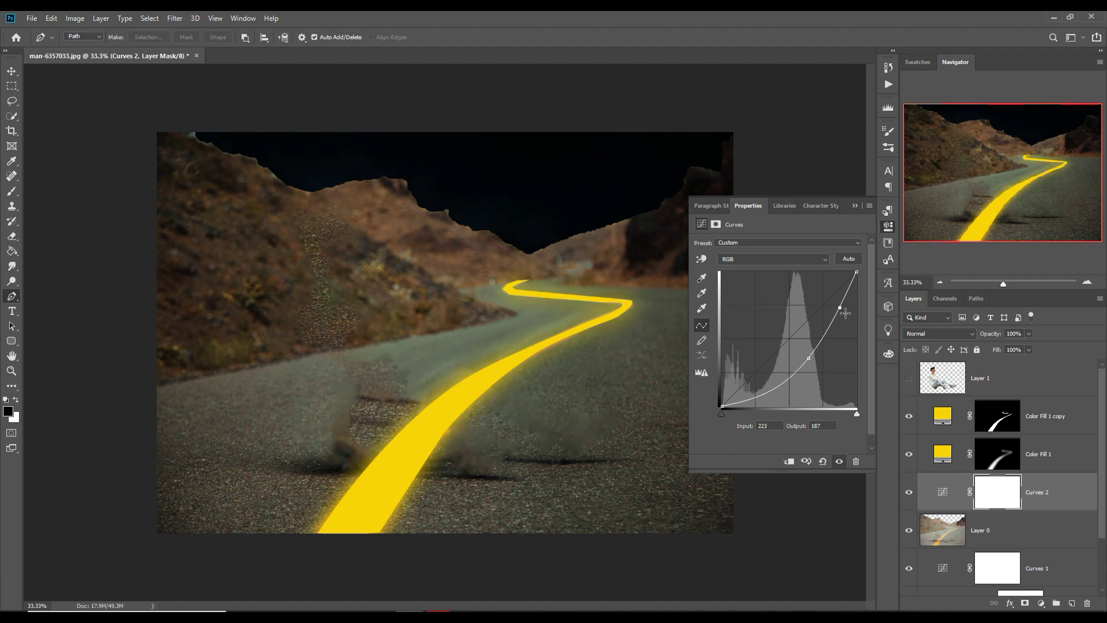
pyautogui.click(854, 205)
pyautogui.click(1053, 530)
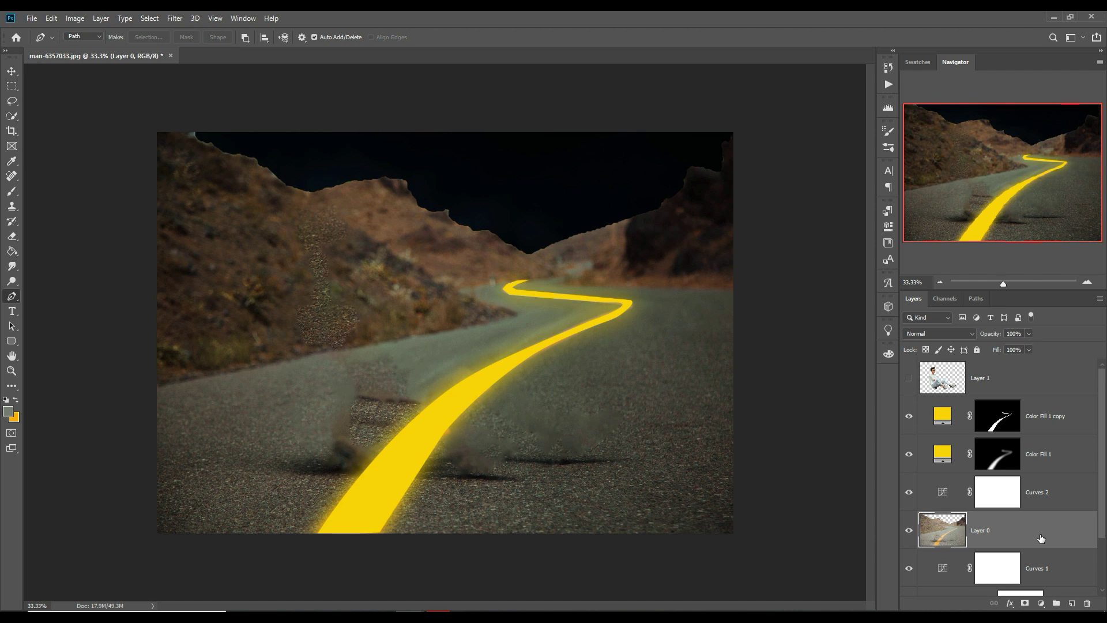
# Step: Add a Color Balance clipped to Layer 0 with midtones Cyan -18, Blue +73
pyautogui.click(1041, 604)
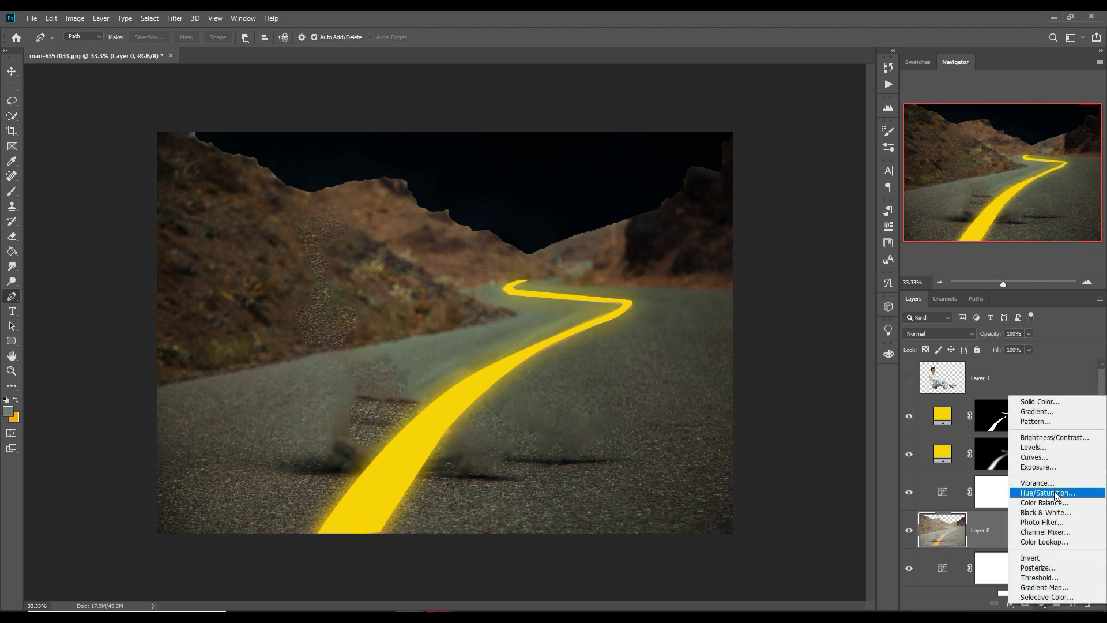
pyautogui.click(1041, 504)
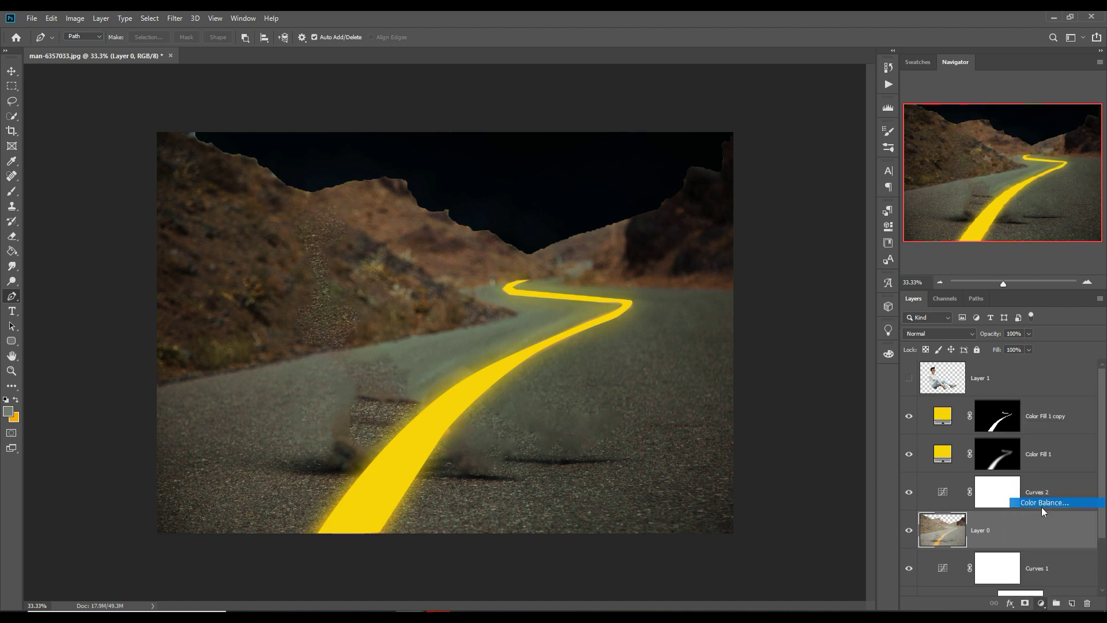
pyautogui.click(789, 461)
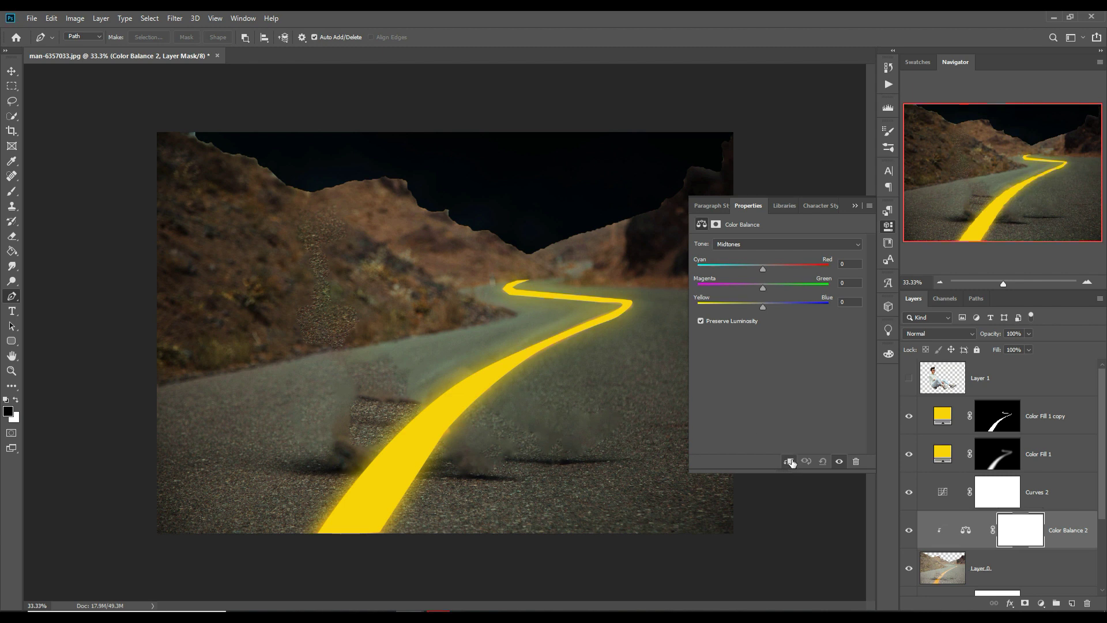
pyautogui.moveTo(787, 307); pyautogui.dragTo(806, 303)
pyautogui.moveTo(763, 271); pyautogui.dragTo(751, 269)
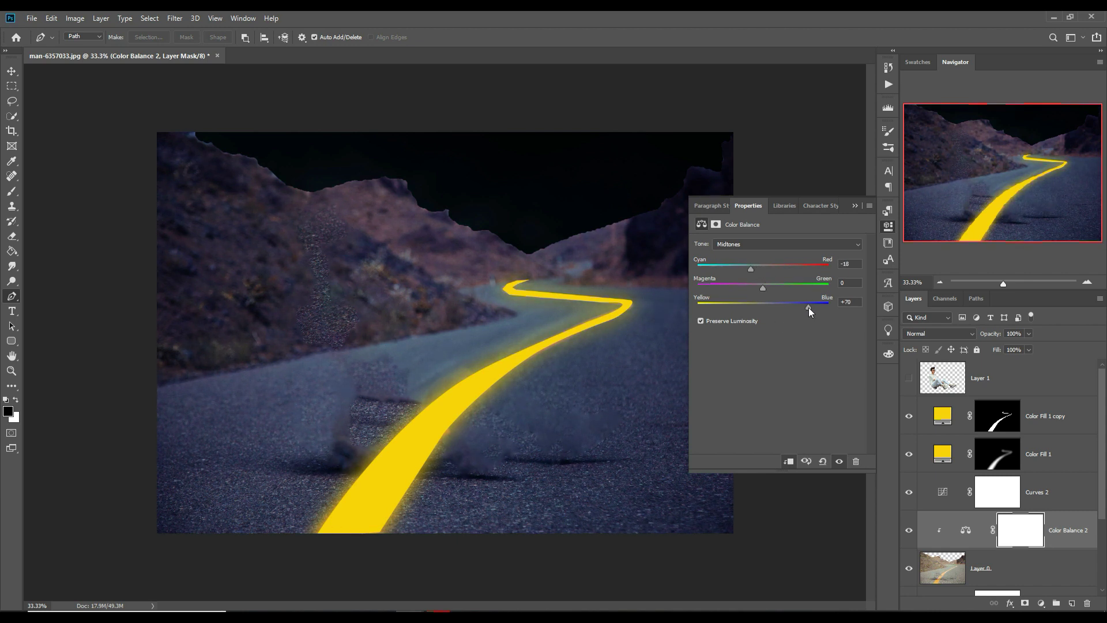
pyautogui.click(854, 205)
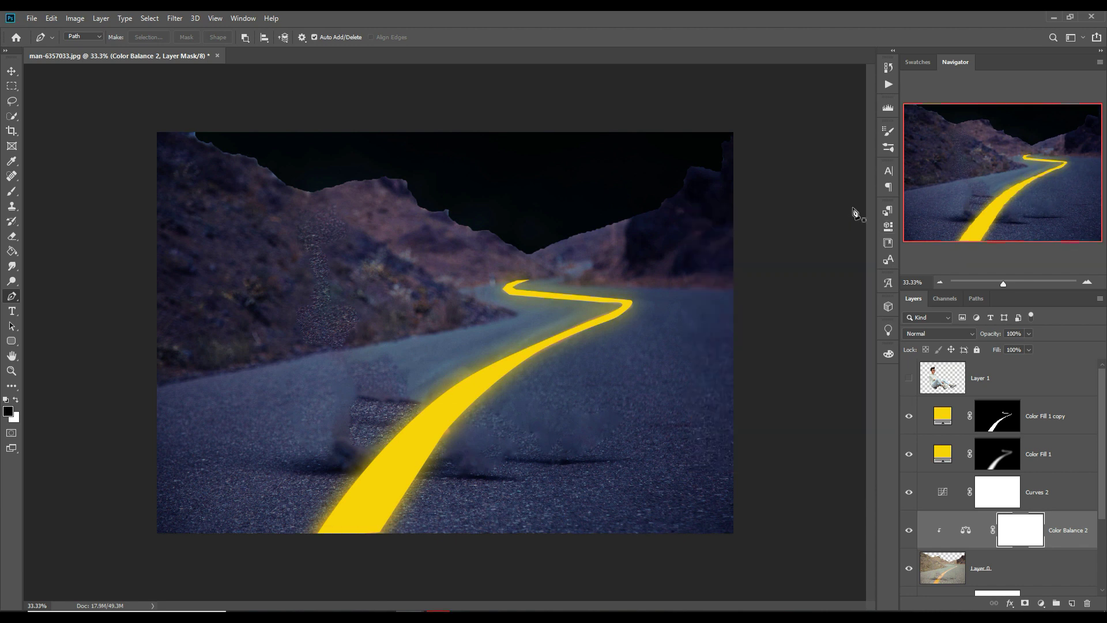
# Step: Reapply a smaller Gaussian blur to the Color Fill 1 copy mask
pyautogui.click(1003, 424)
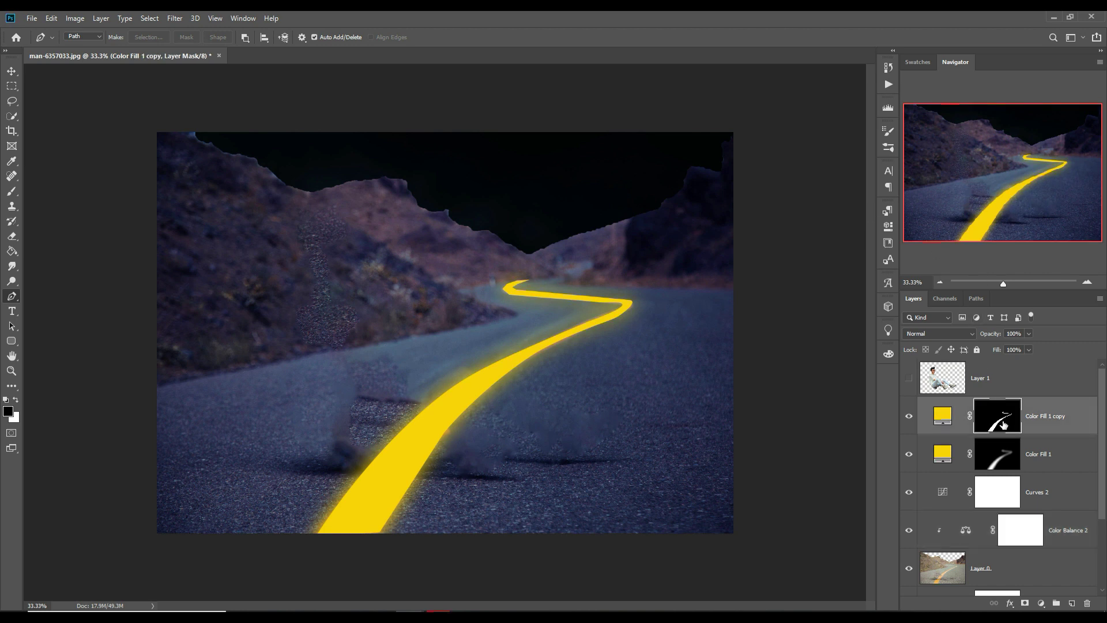
pyautogui.click(175, 19)
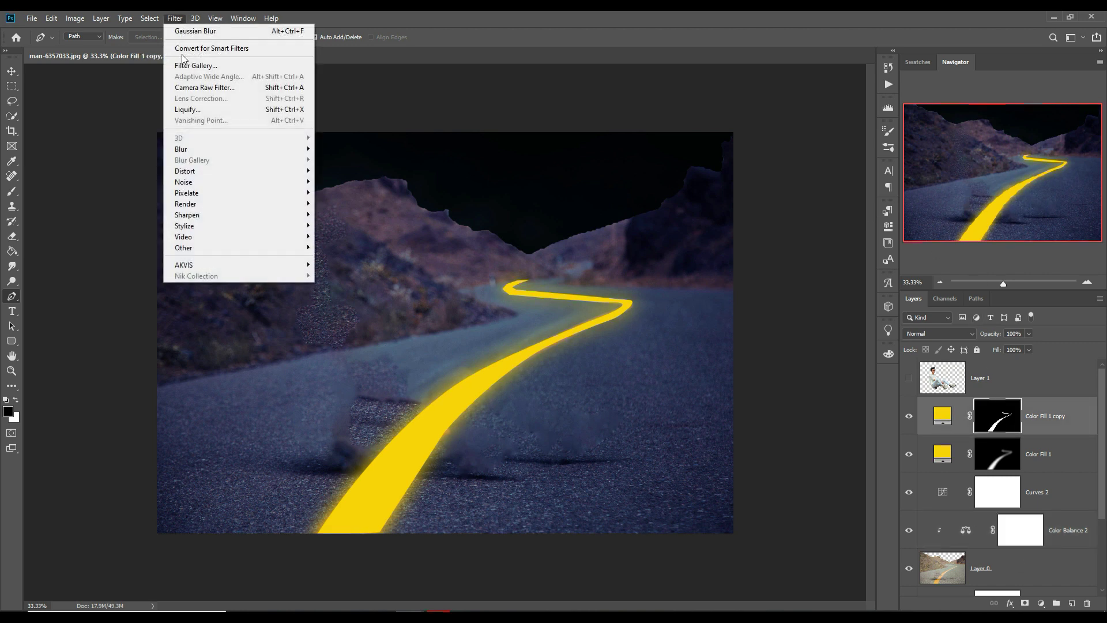
pyautogui.moveTo(225, 149)
pyautogui.click(346, 192)
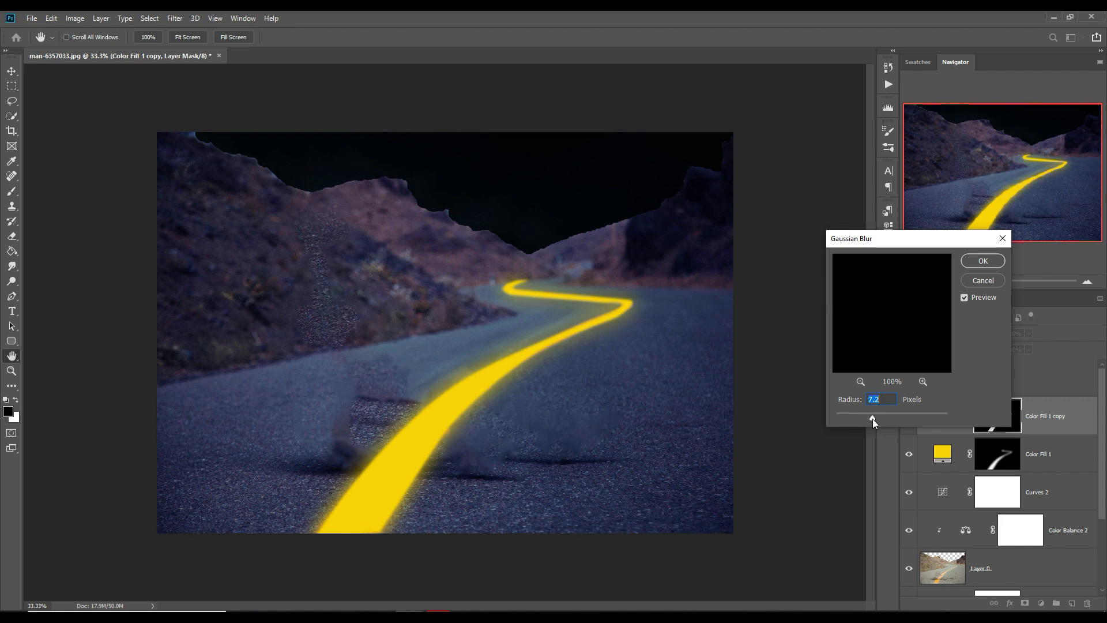
pyautogui.click(987, 264)
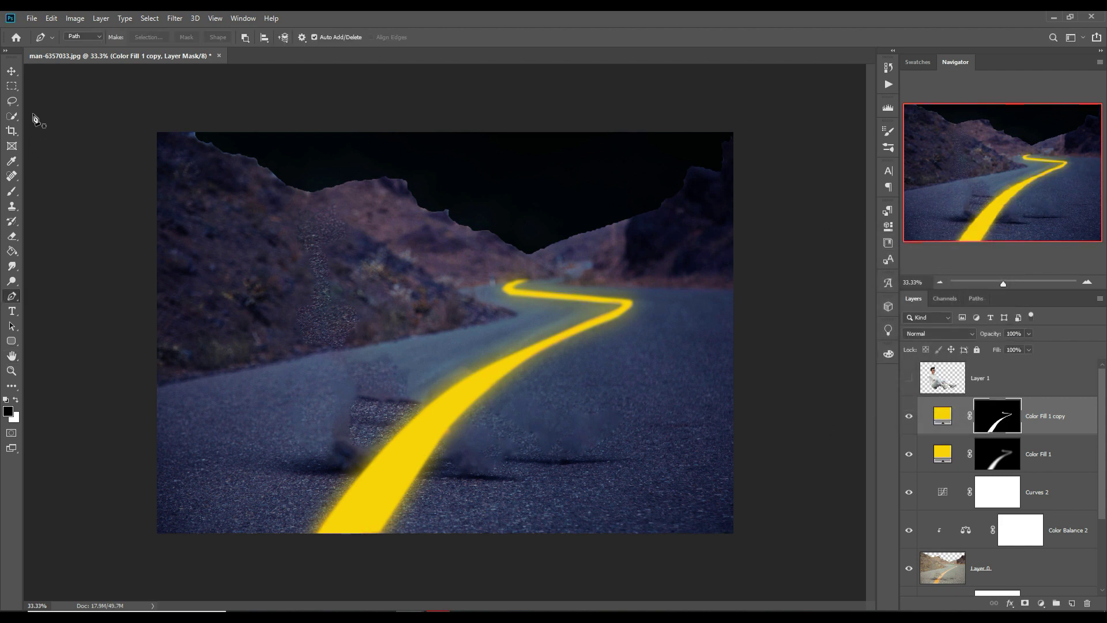
# Step: Set Color Fill 1 copy's blend mode to Overlay
pyautogui.click(973, 333)
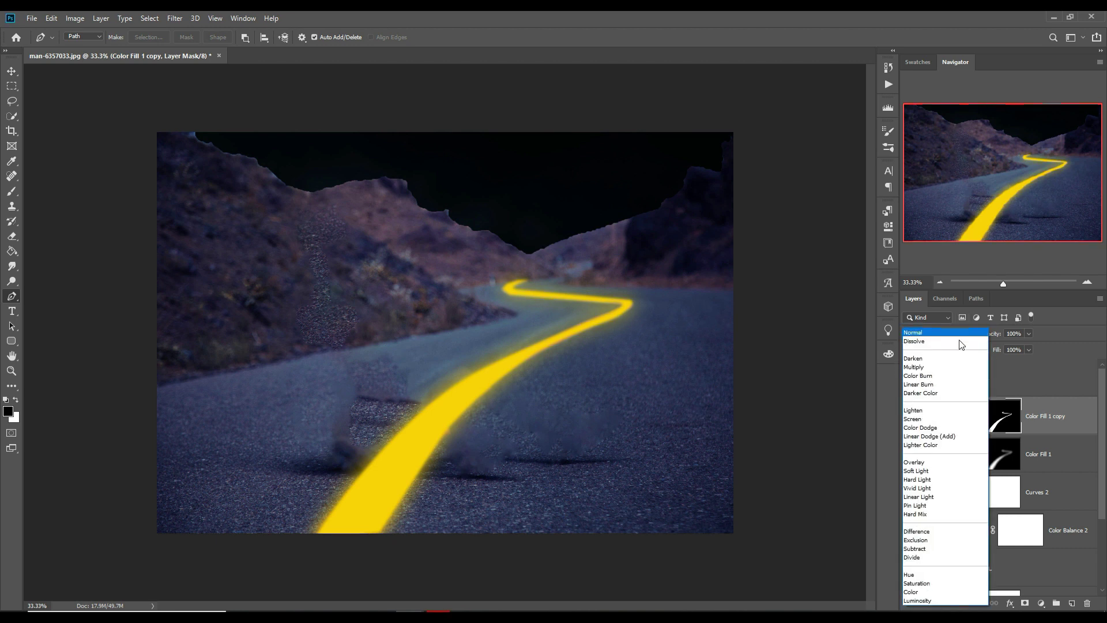
pyautogui.click(918, 463)
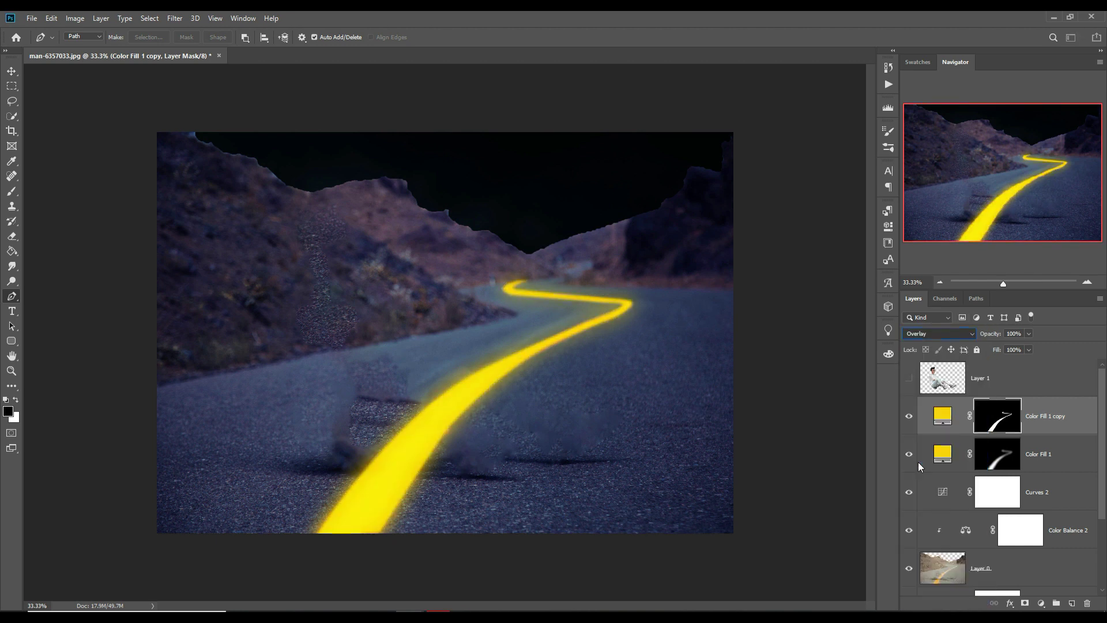
pyautogui.click(12, 70)
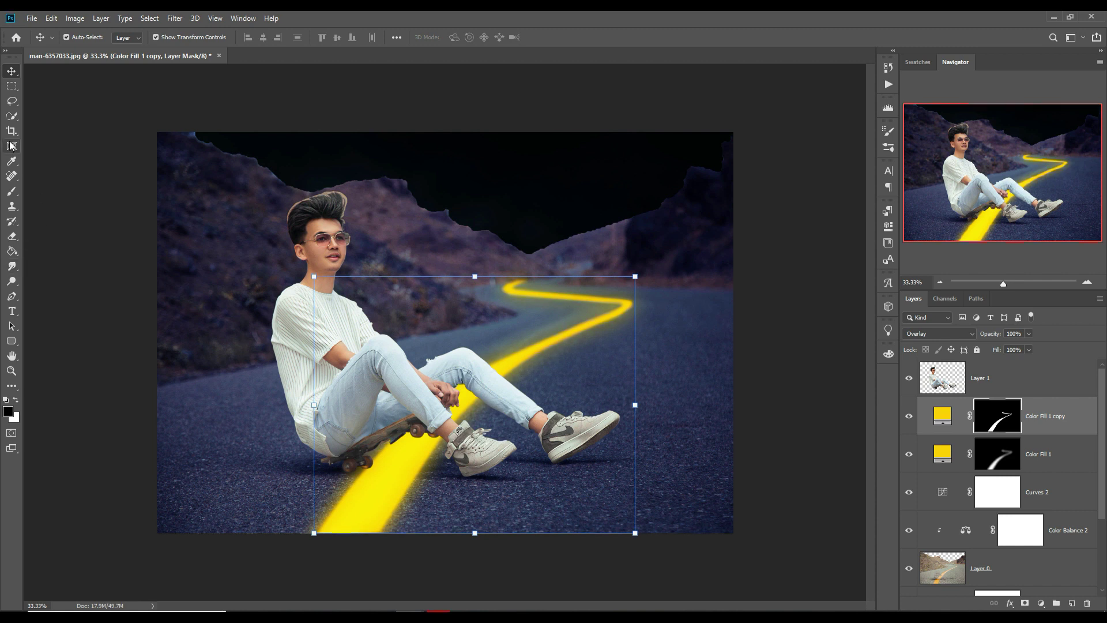
# Step: Quick-select the seated man on Layer 1
pyautogui.click(11, 115)
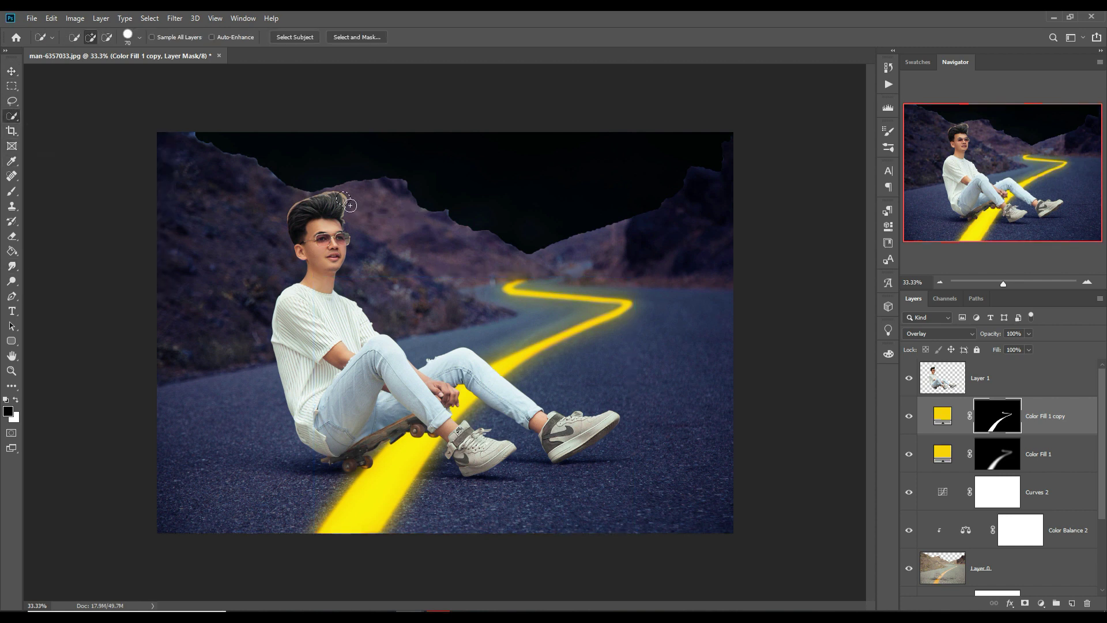
pyautogui.click(997, 378)
pyautogui.moveTo(354, 192); pyautogui.dragTo(307, 266)
pyautogui.hotkey('ctrl', 'a')
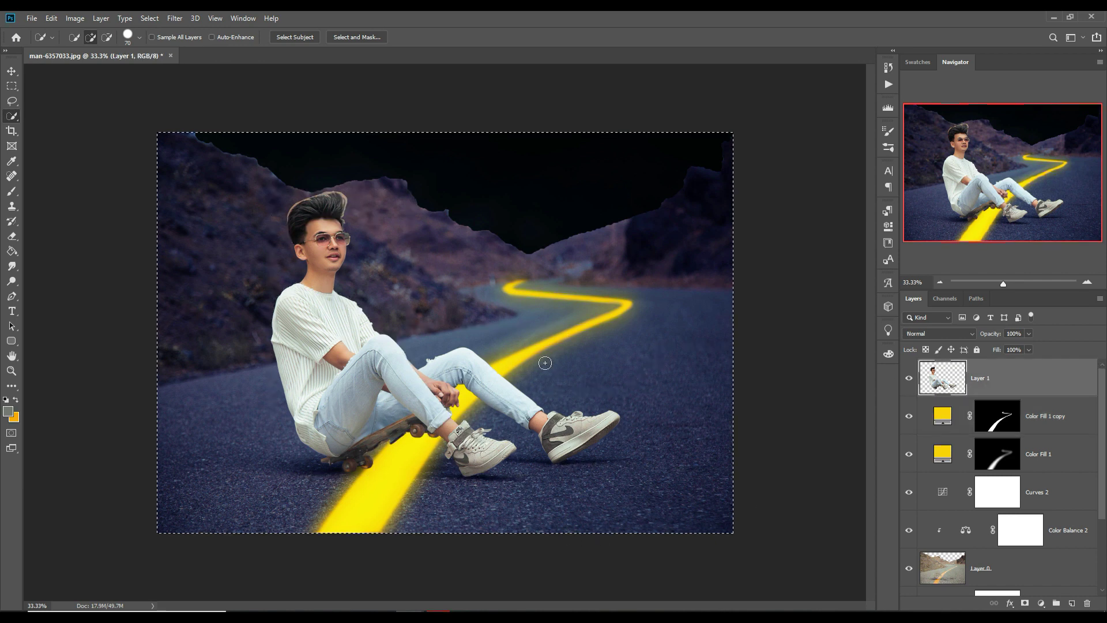
pyautogui.hotkey('ctrl', 'z')
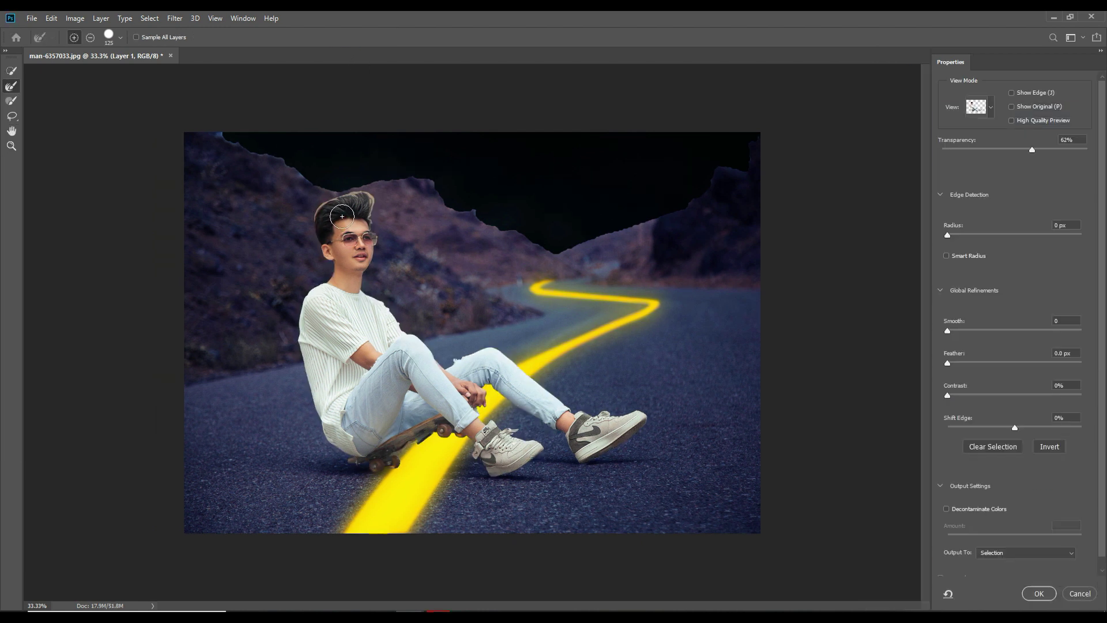
# Step: Refine the man's hair edges with a size 15 refine-edge brush
pyautogui.scroll(1, 349, 224)
pyautogui.scroll(4, 381, 254)
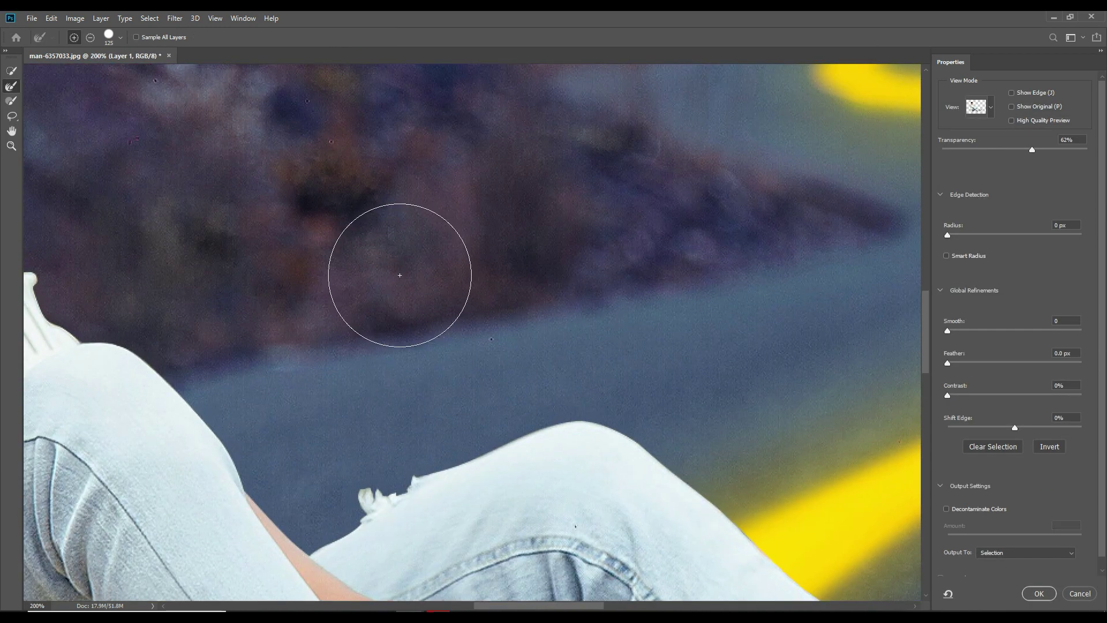
pyautogui.moveTo(400, 275); pyautogui.dragTo(437, 421)
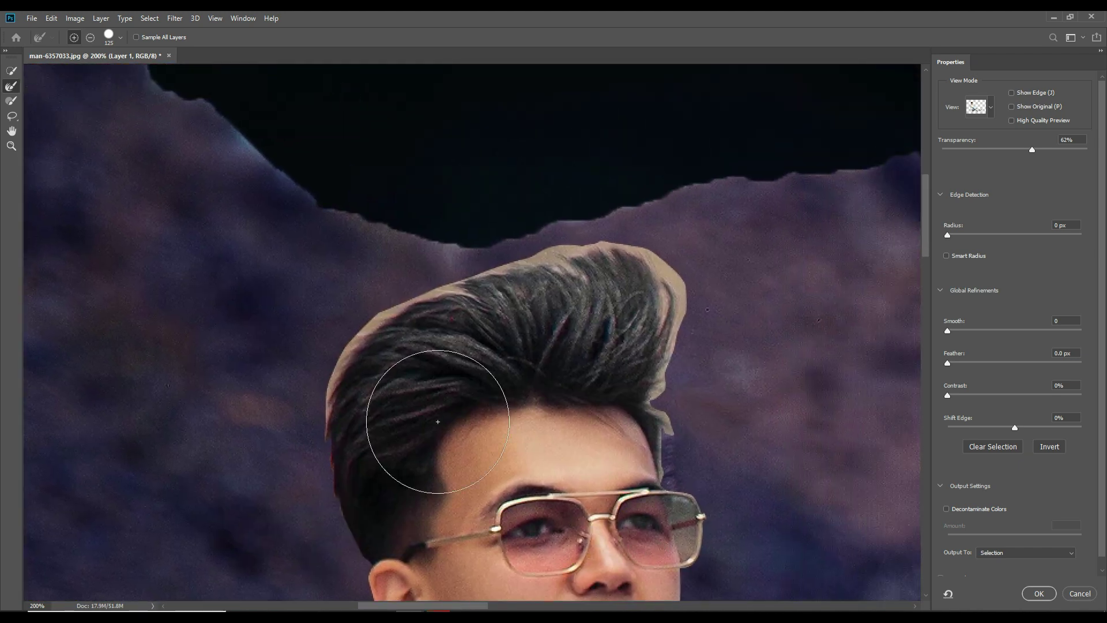
pyautogui.press('[')
pyautogui.press('[')
pyautogui.press('[')
pyautogui.press('[')
pyautogui.press('[')
pyautogui.press('[')
pyautogui.press('[')
pyautogui.press('[')
pyautogui.moveTo(325, 448)
pyautogui.mouseDown()
pyautogui.moveTo(427, 310)
pyautogui.moveTo(575, 266)
pyautogui.moveTo(629, 264)
pyautogui.moveTo(686, 352)
pyautogui.moveTo(688, 445)
pyautogui.mouseUp()
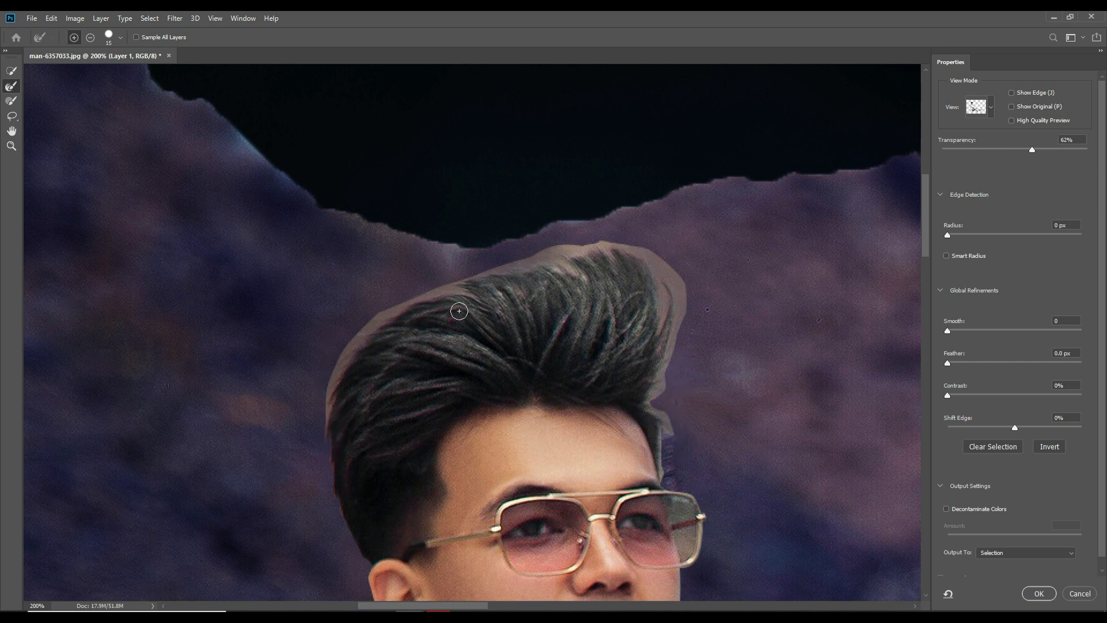
pyautogui.moveTo(568, 259); pyautogui.dragTo(619, 266)
# Step: Decontaminate colours and output the refined cutout to a new layer
pyautogui.click(945, 508)
pyautogui.click(996, 552)
pyautogui.click(998, 575)
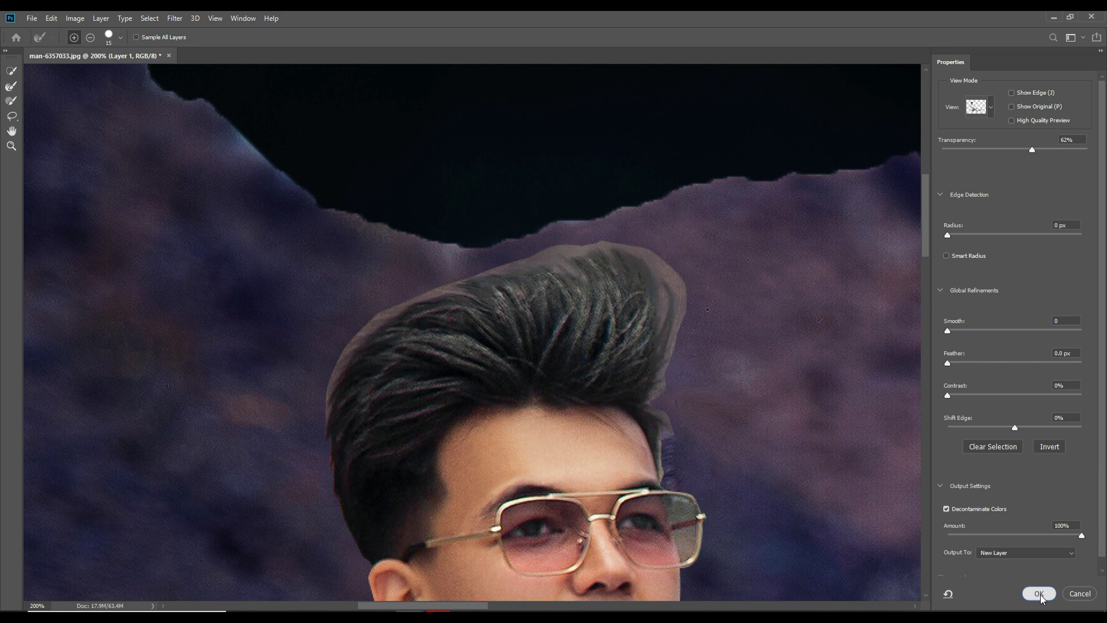
pyautogui.click(1040, 593)
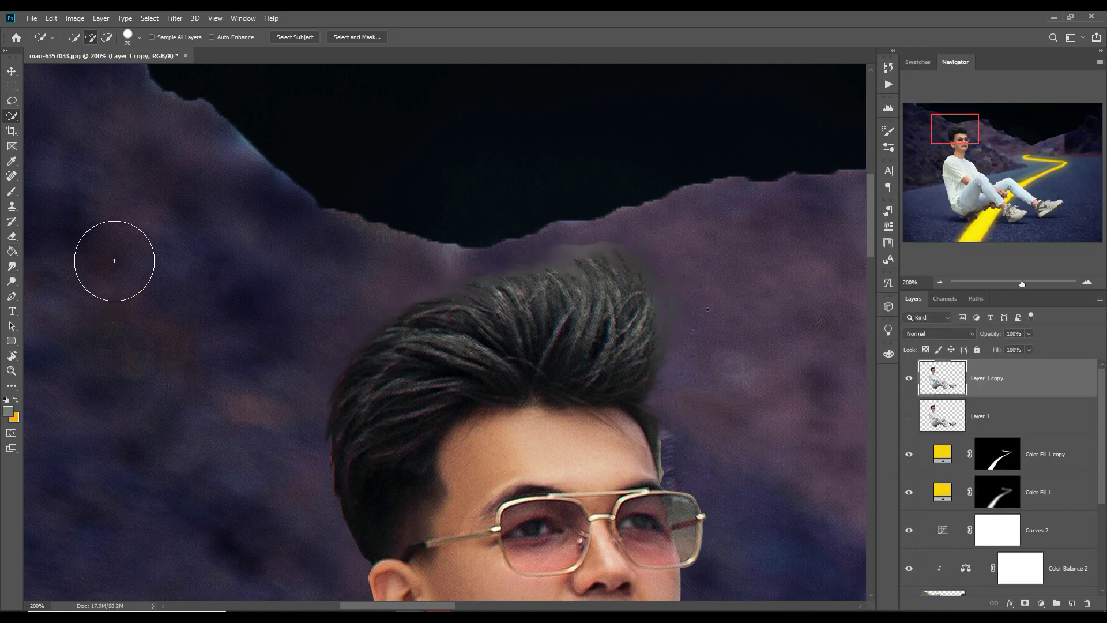
# Step: Zoom out to the whole image and add a Curves adjustment above Layer 1 copy
pyautogui.click(11, 71)
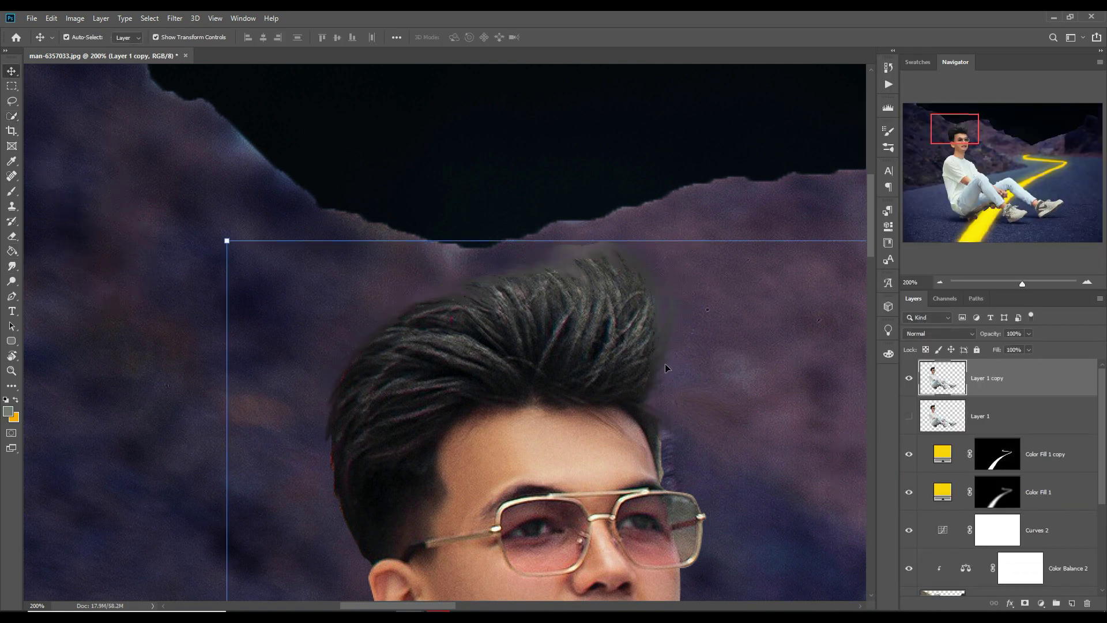
pyautogui.hotkey('ctrl', '-')
pyautogui.hotkey('ctrl', '-')
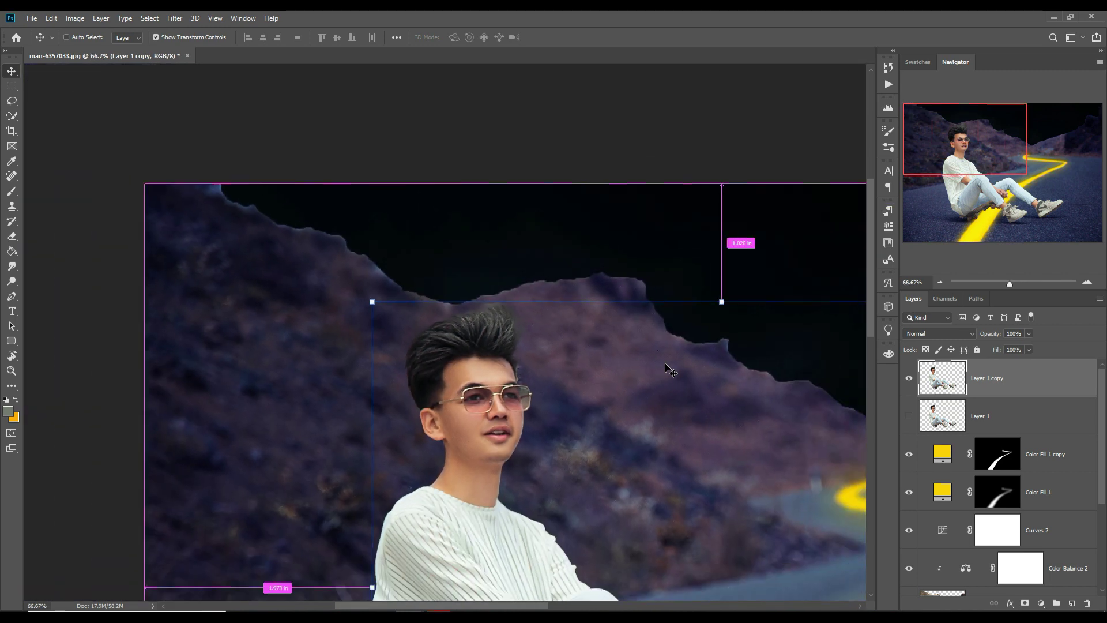
pyautogui.hotkey('ctrl', '-')
pyautogui.hotkey('ctrl', '-')
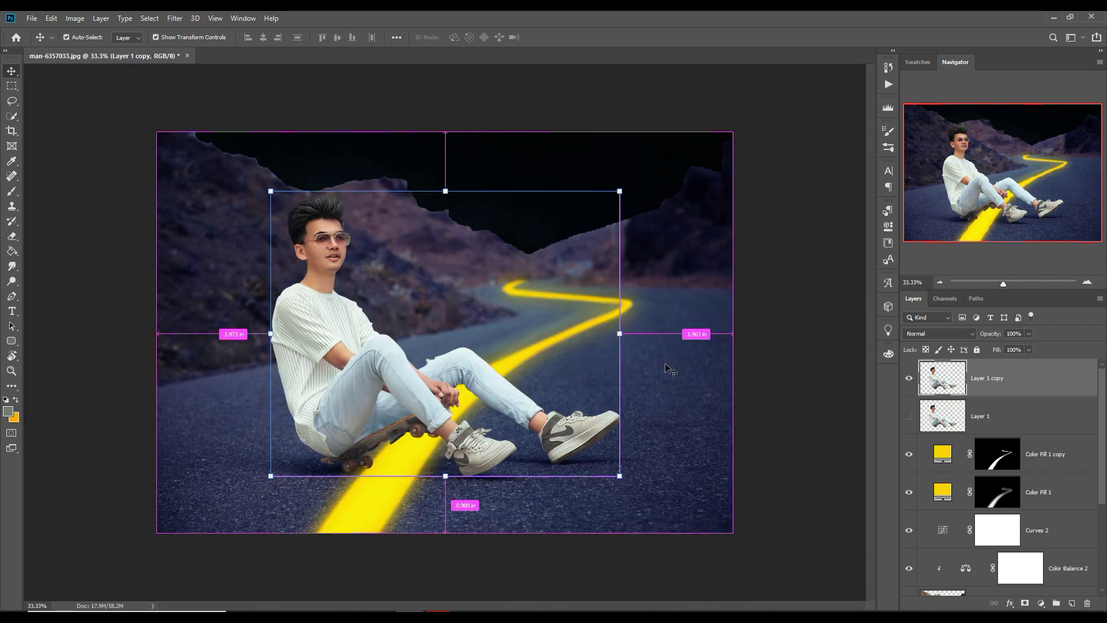
pyautogui.click(727, 273)
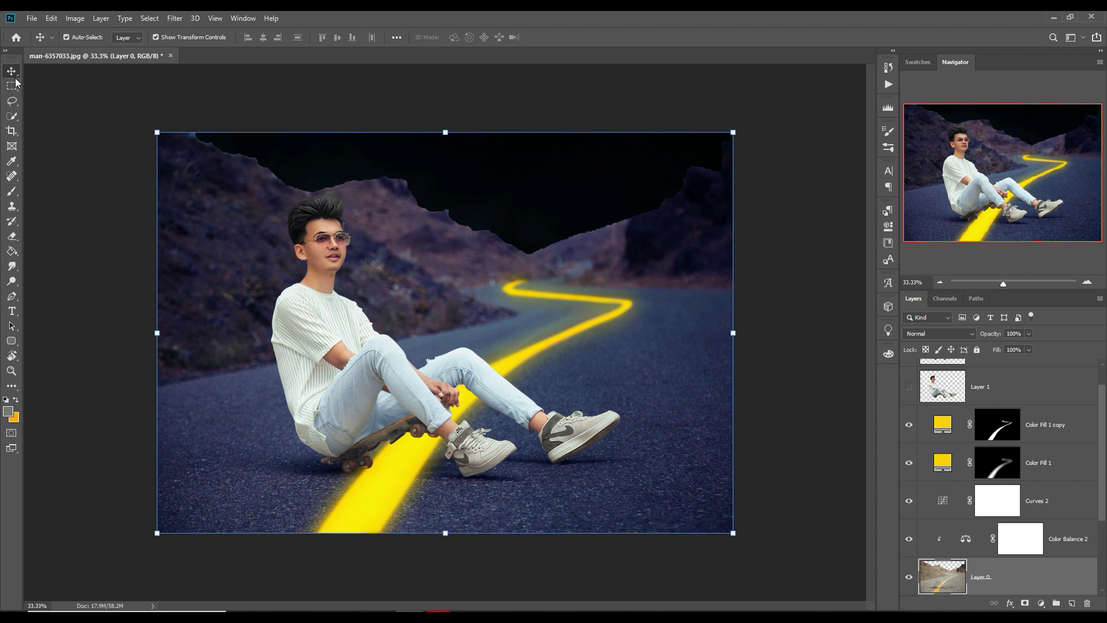
pyautogui.click(381, 354)
pyautogui.click(1041, 603)
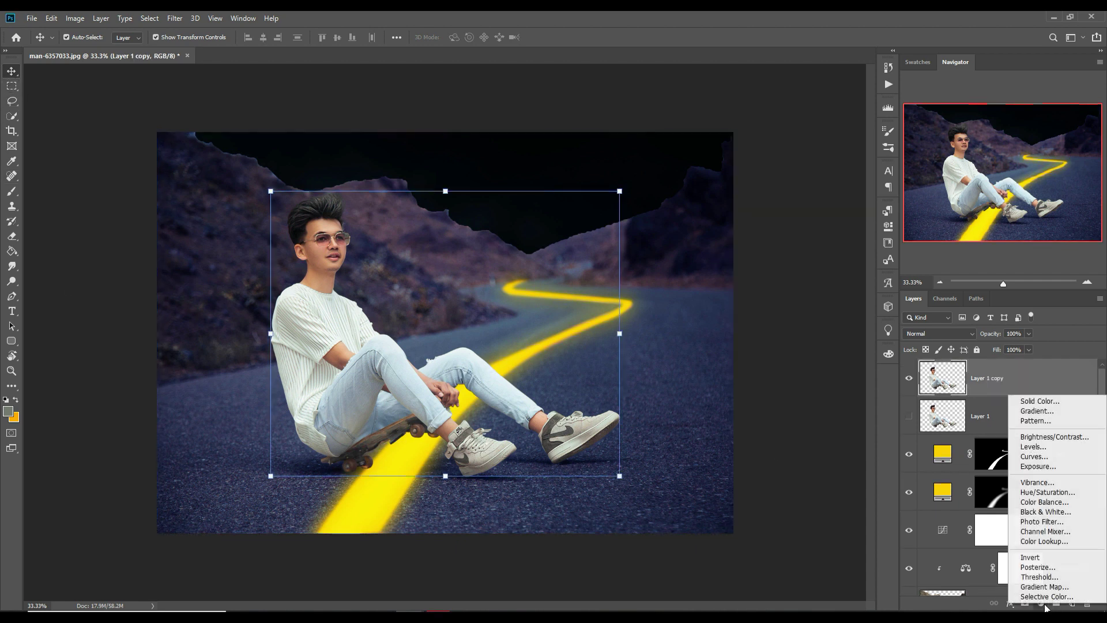
pyautogui.click(1048, 456)
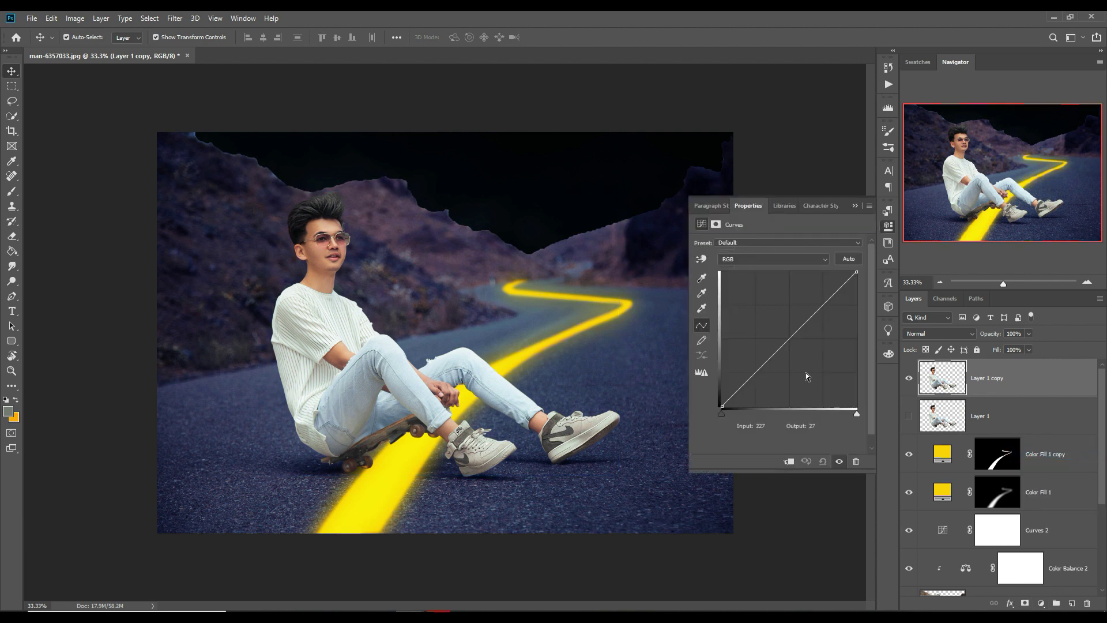
# Step: Clip Curves 3 to Layer 1 copy, lowering input 148 to output 96 to darken him
pyautogui.click(790, 338)
pyautogui.moveTo(796, 342); pyautogui.dragTo(800, 342)
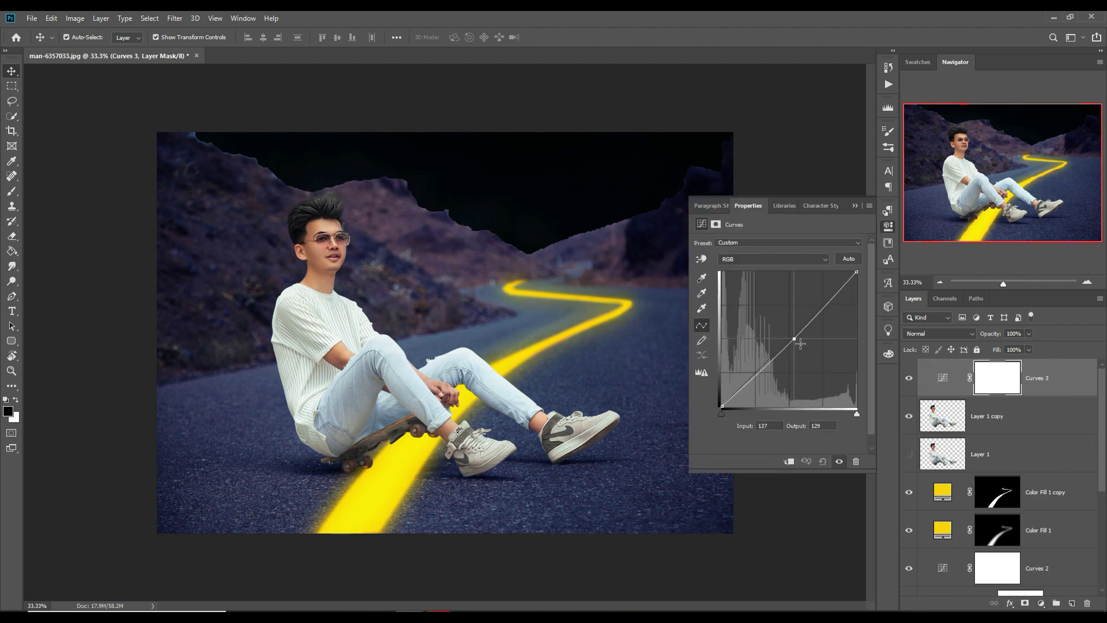
pyautogui.click(789, 461)
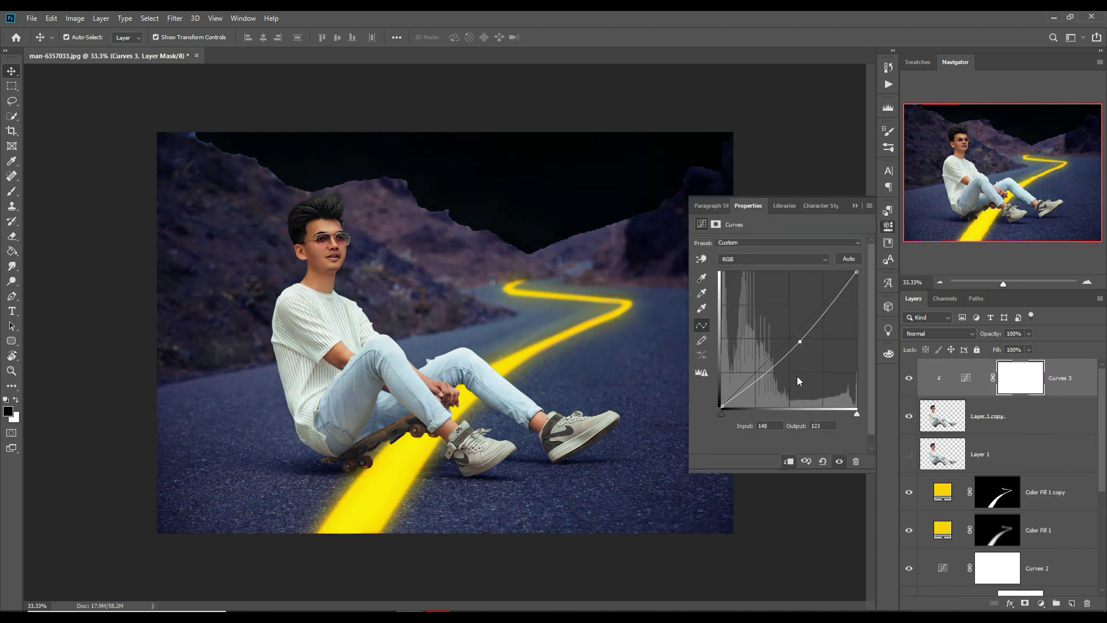
pyautogui.moveTo(800, 341)
pyautogui.mouseDown()
pyautogui.moveTo(817, 352)
pyautogui.moveTo(802, 362)
pyautogui.mouseUp()
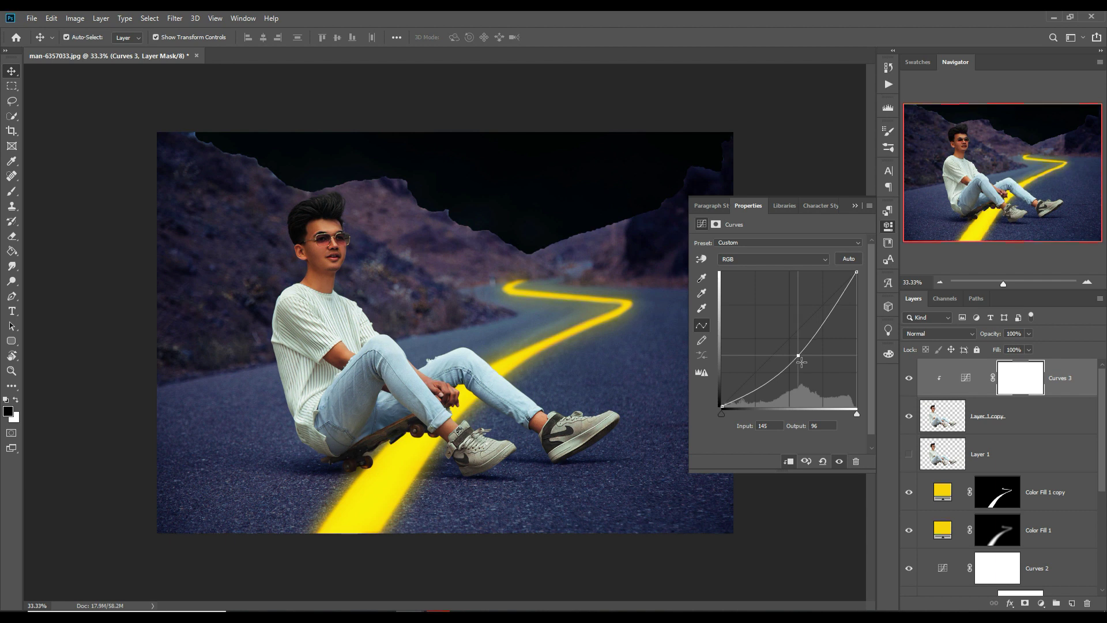
pyautogui.moveTo(802, 361); pyautogui.dragTo(804, 368)
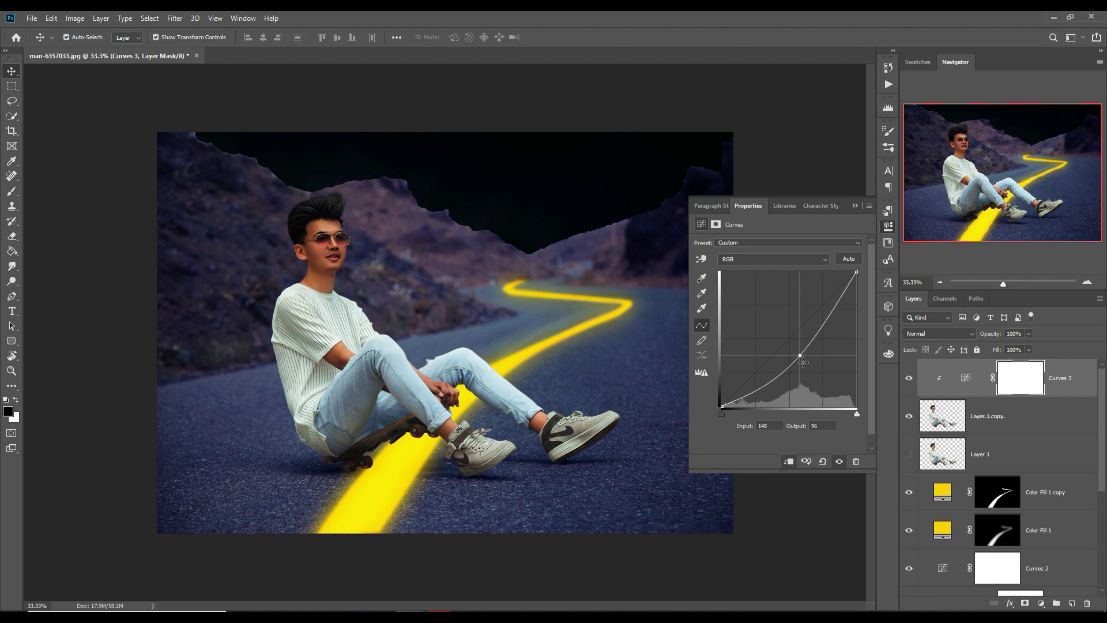
pyautogui.click(855, 205)
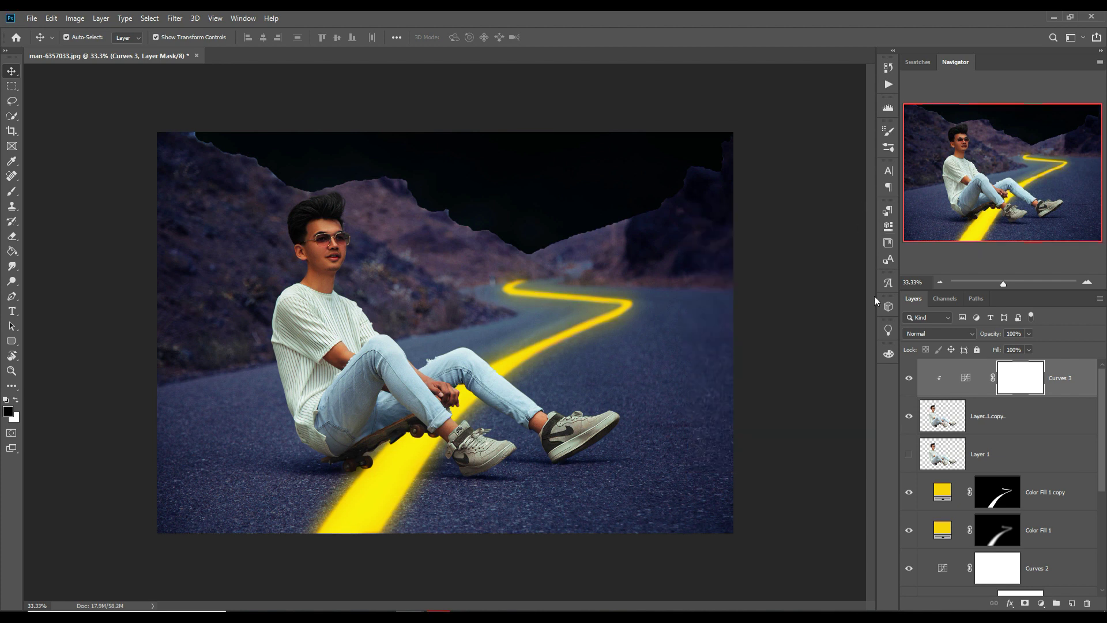
# Step: Add a clipped Exposure adjustment: exposure -1.43, offset -0.0036, gamma 0.92
pyautogui.click(1041, 603)
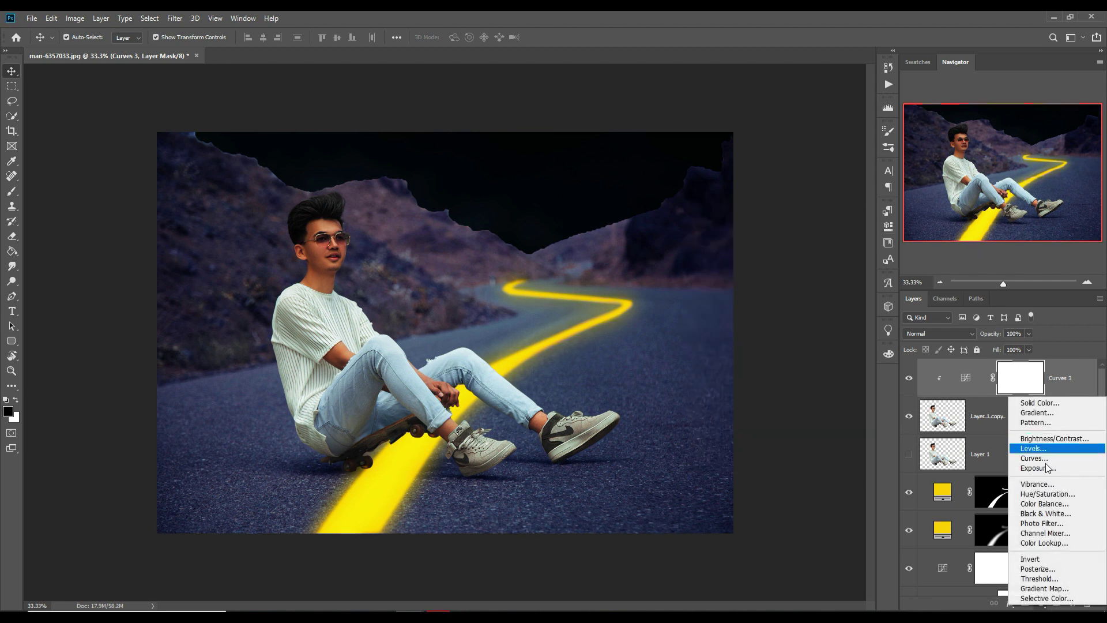
pyautogui.click(1042, 471)
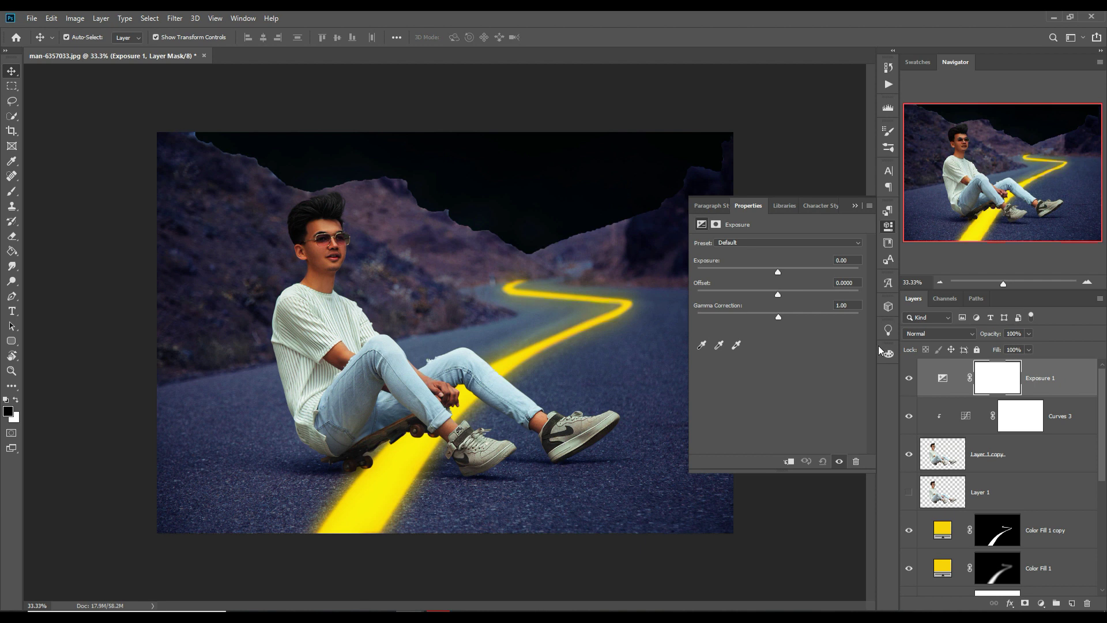
pyautogui.moveTo(776, 272); pyautogui.dragTo(760, 272)
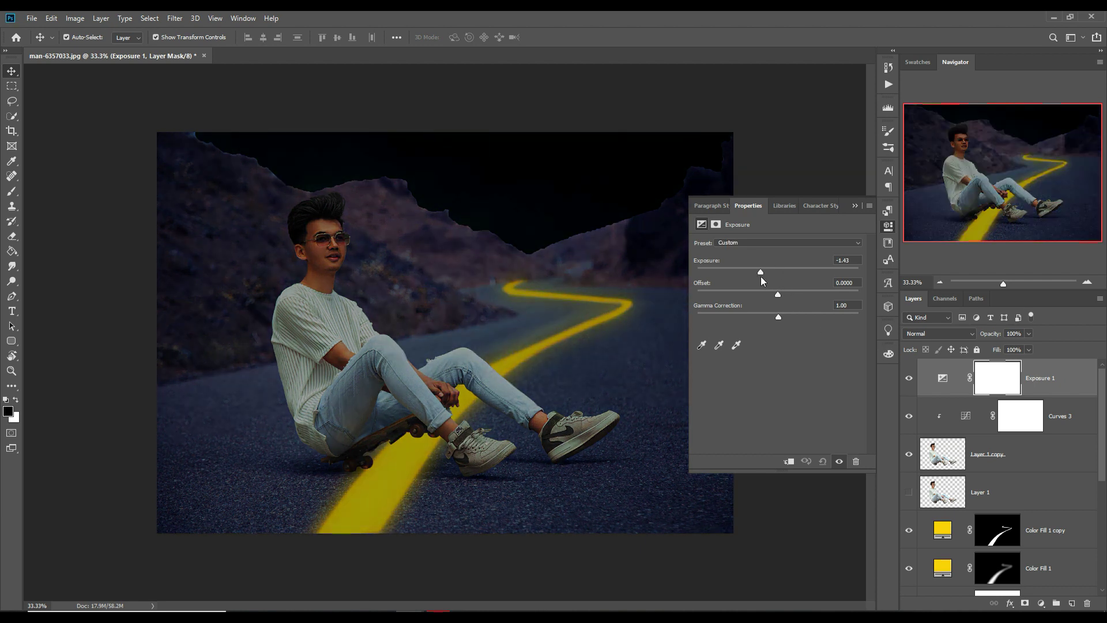
pyautogui.click(789, 461)
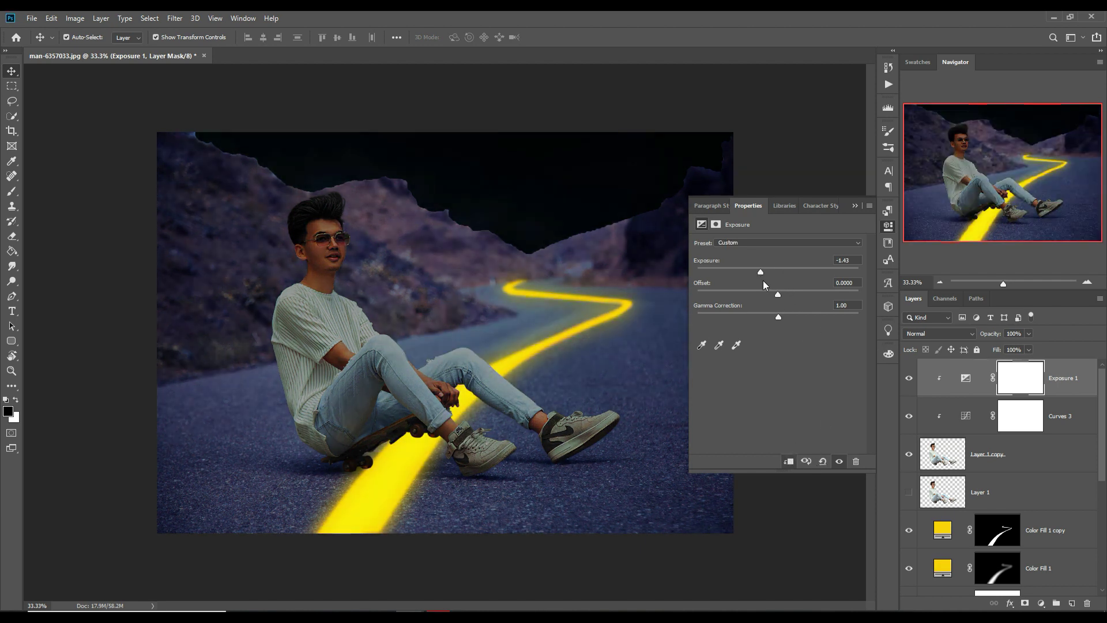
pyautogui.moveTo(751, 272); pyautogui.dragTo(760, 270)
pyautogui.moveTo(777, 293); pyautogui.dragTo(777, 293)
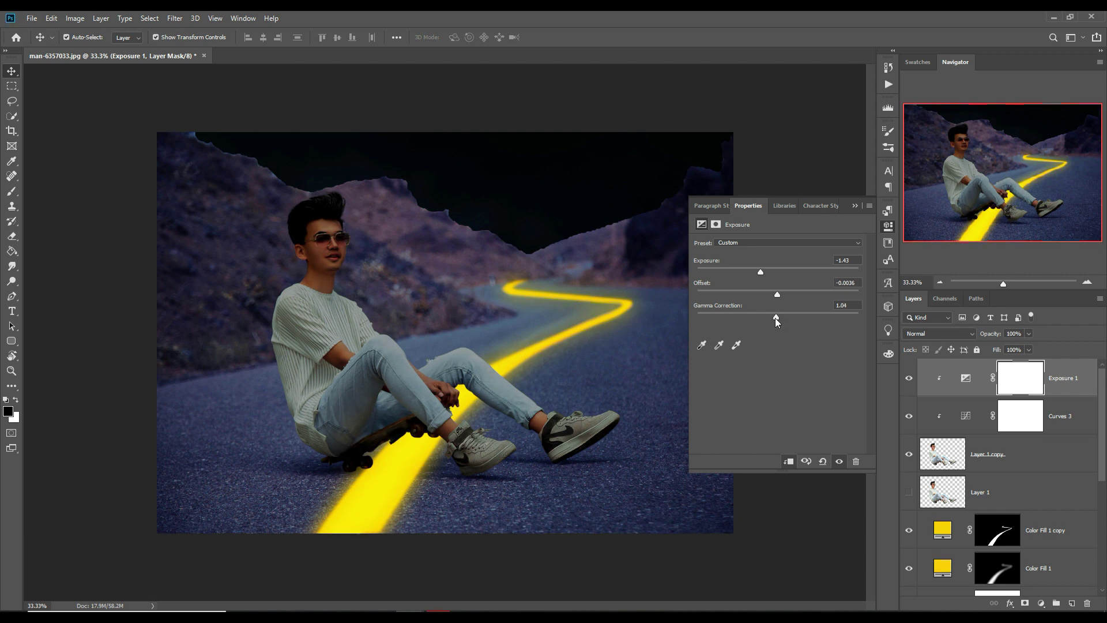
pyautogui.moveTo(778, 317); pyautogui.dragTo(787, 317)
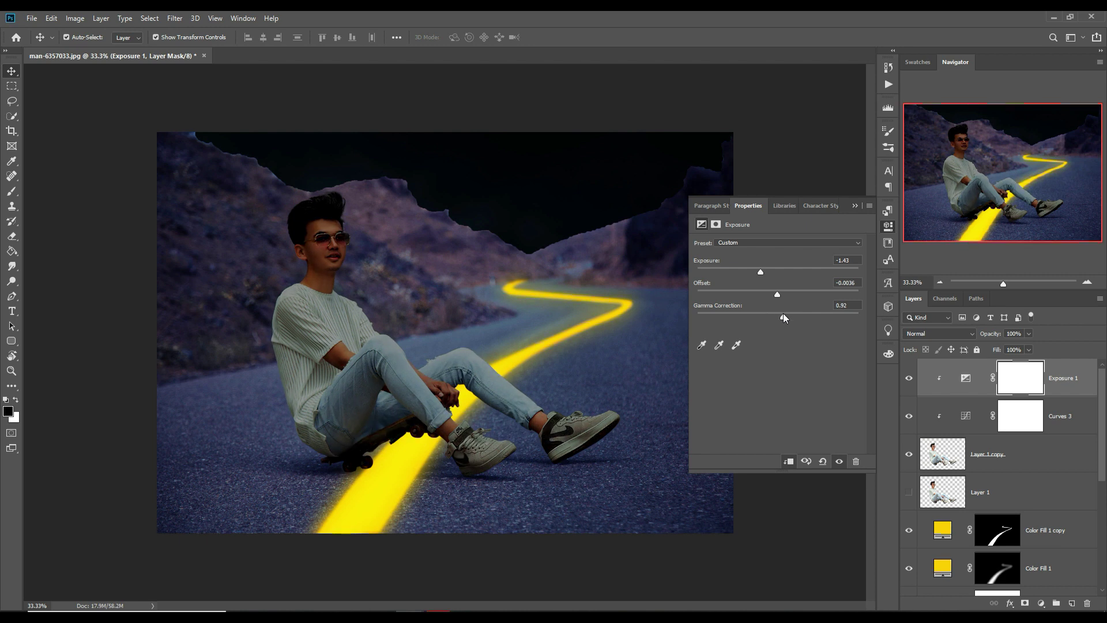
pyautogui.click(854, 205)
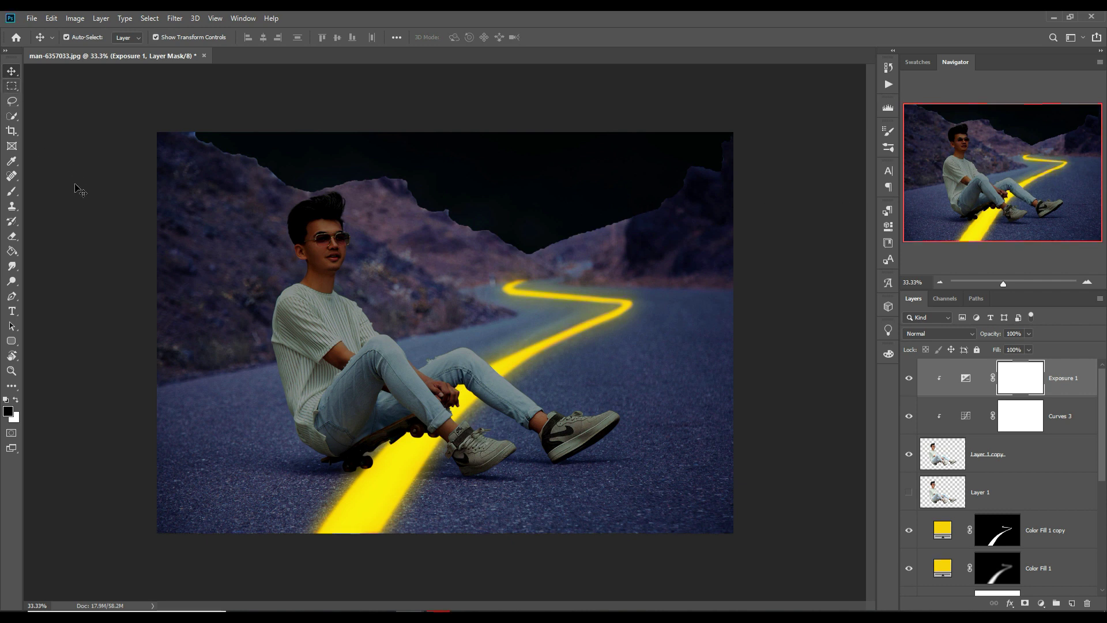
# Step: Add a new empty layer above Layer 1 copy in Linear Dodge (Add) mode
pyautogui.click(390, 386)
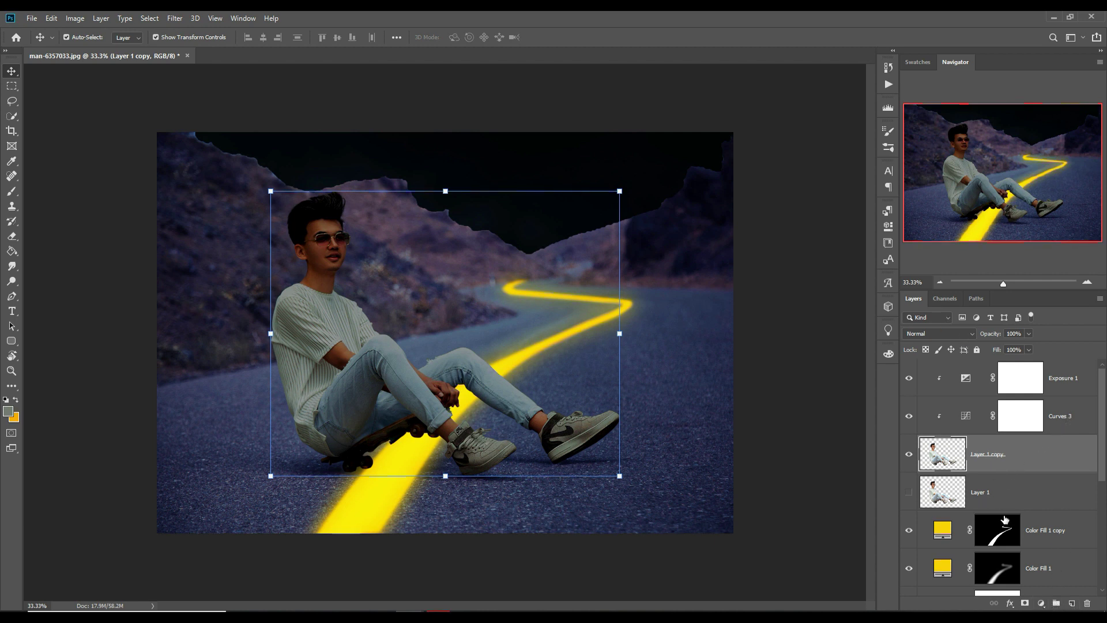
pyautogui.click(1071, 603)
pyautogui.click(960, 333)
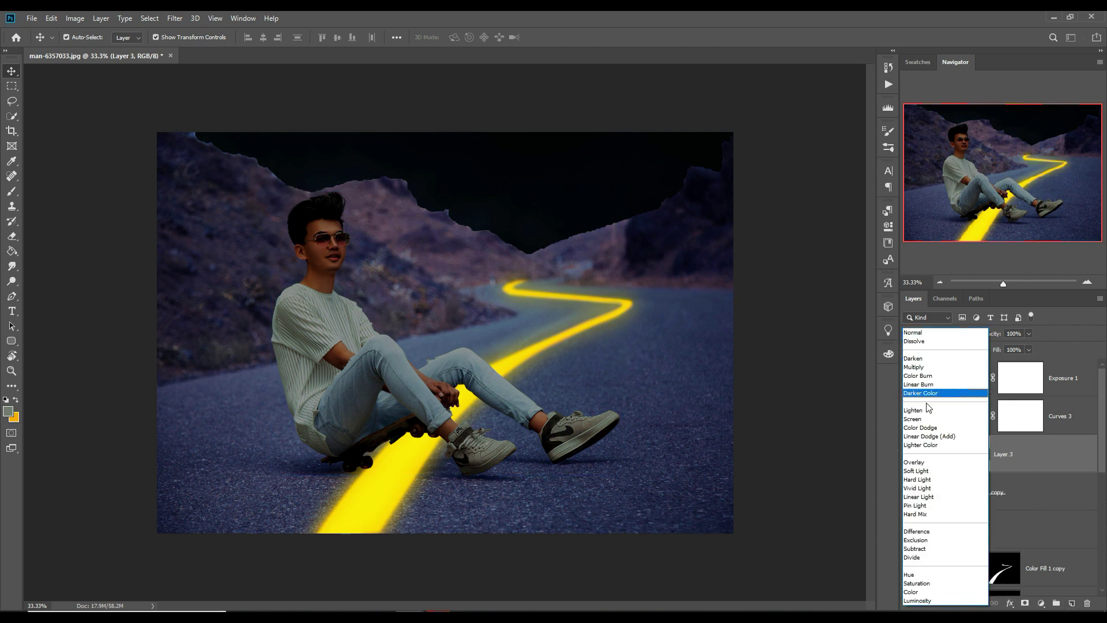
pyautogui.click(924, 471)
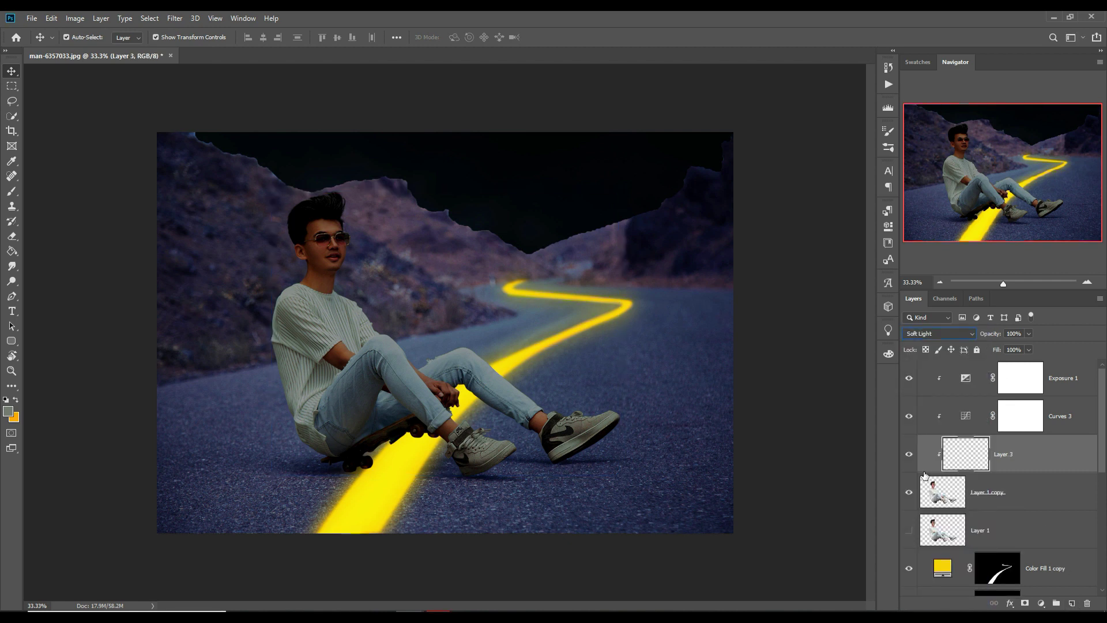
pyautogui.click(937, 334)
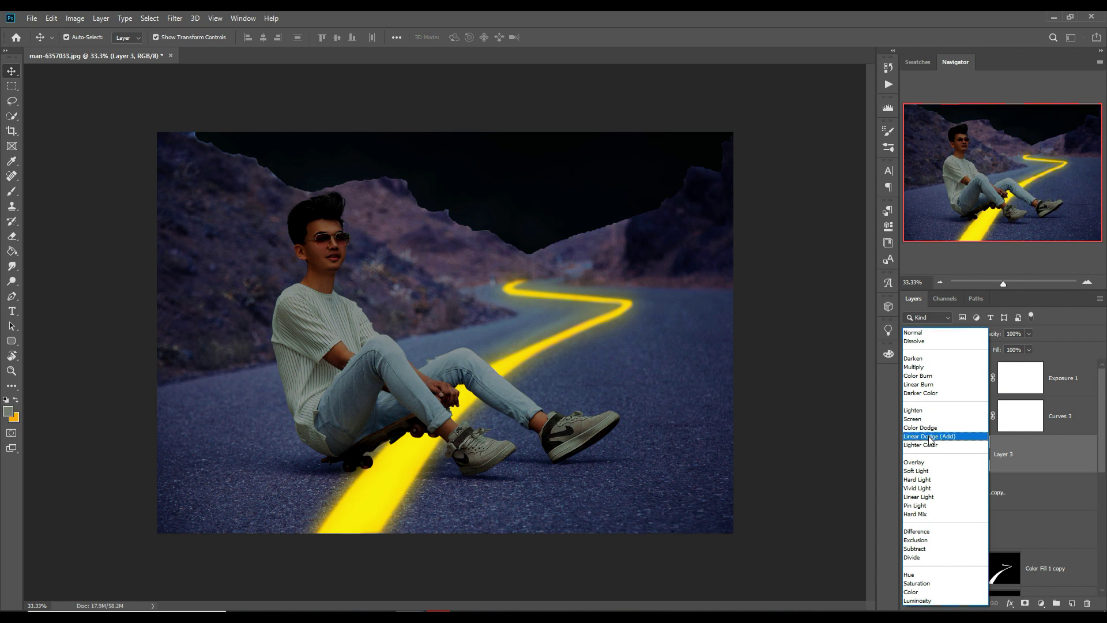
pyautogui.click(931, 439)
# Step: Create Color Fill 2 with yellow #fff000 sampled from the road line and move it to the top
pyautogui.click(1041, 603)
pyautogui.click(1037, 404)
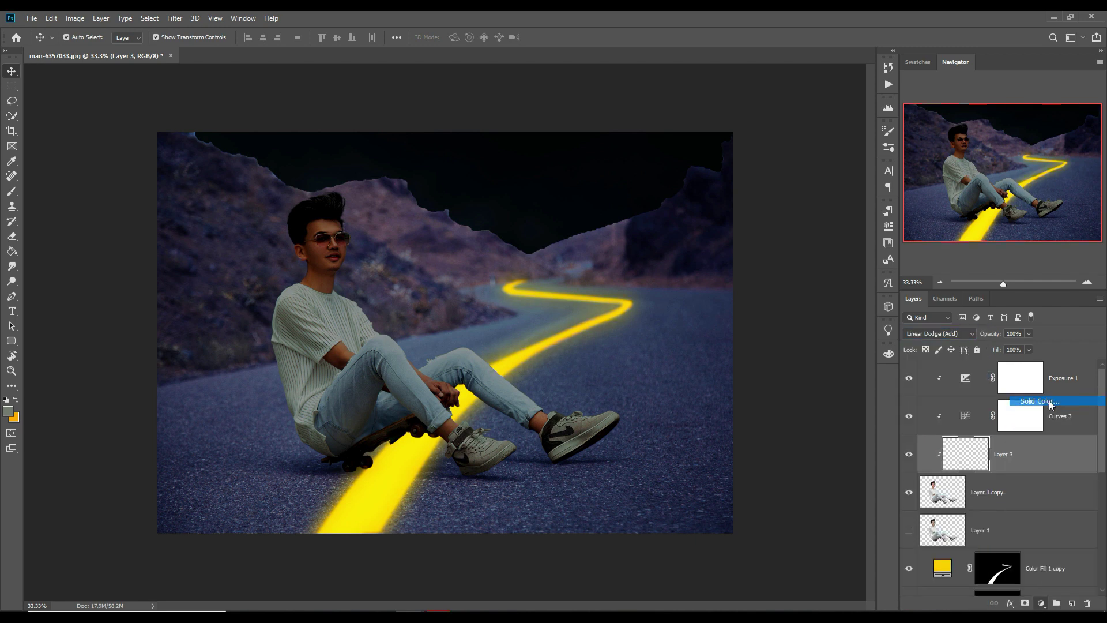
pyautogui.click(379, 498)
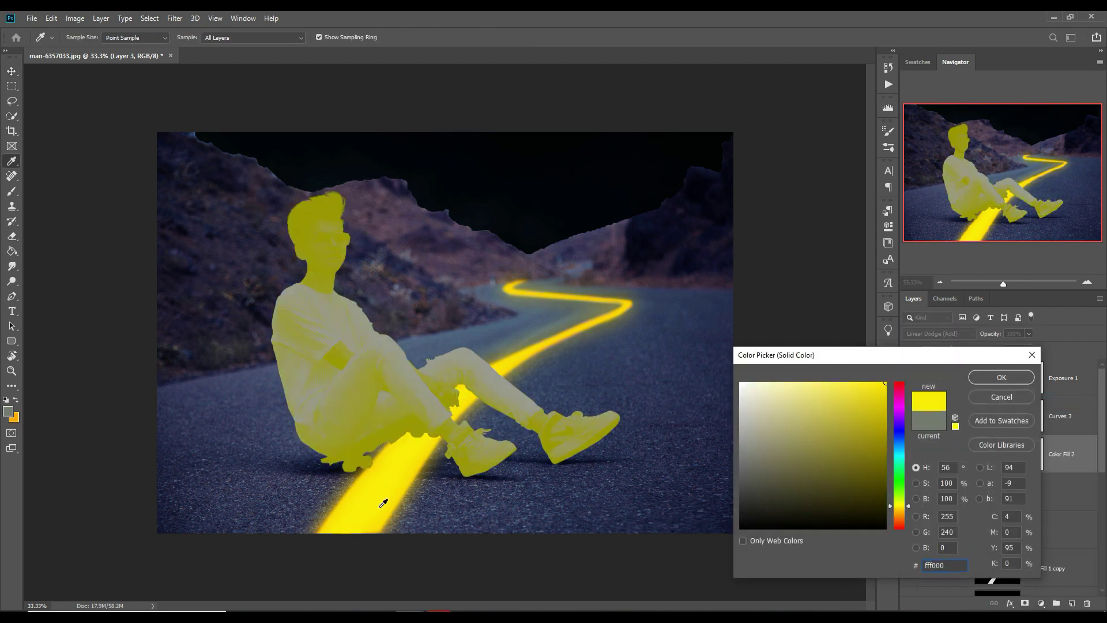
pyautogui.click(991, 376)
pyautogui.moveTo(1064, 445); pyautogui.dragTo(1066, 375)
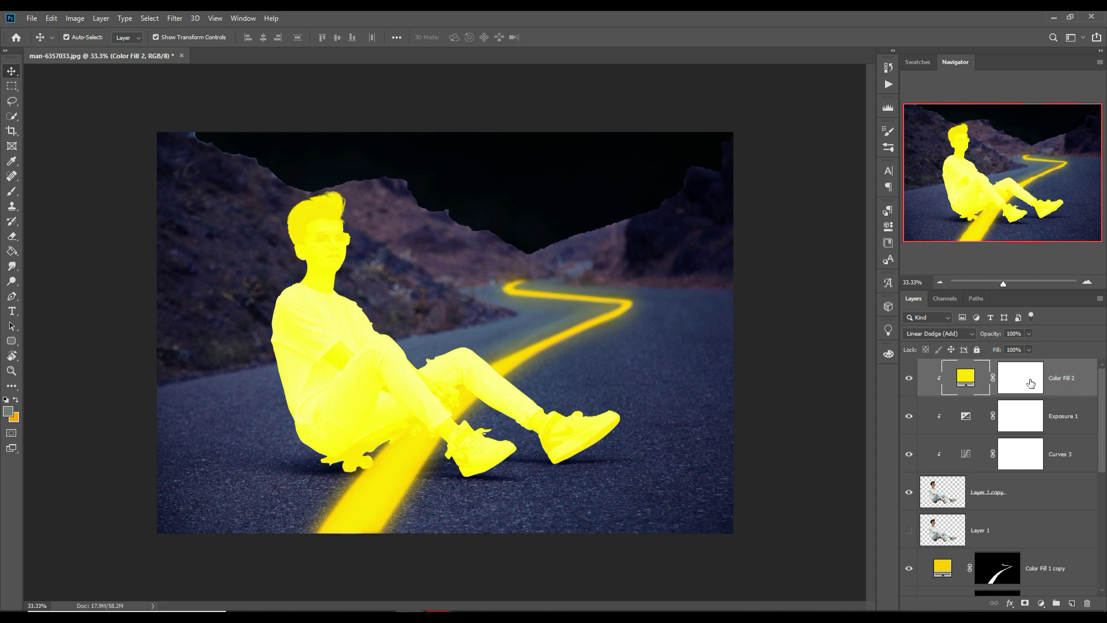
# Step: Split Color Fill 2's Underlying Layer black Blend If slider so the man's dark details show through
pyautogui.rightClick(971, 382)
pyautogui.click(1001, 157)
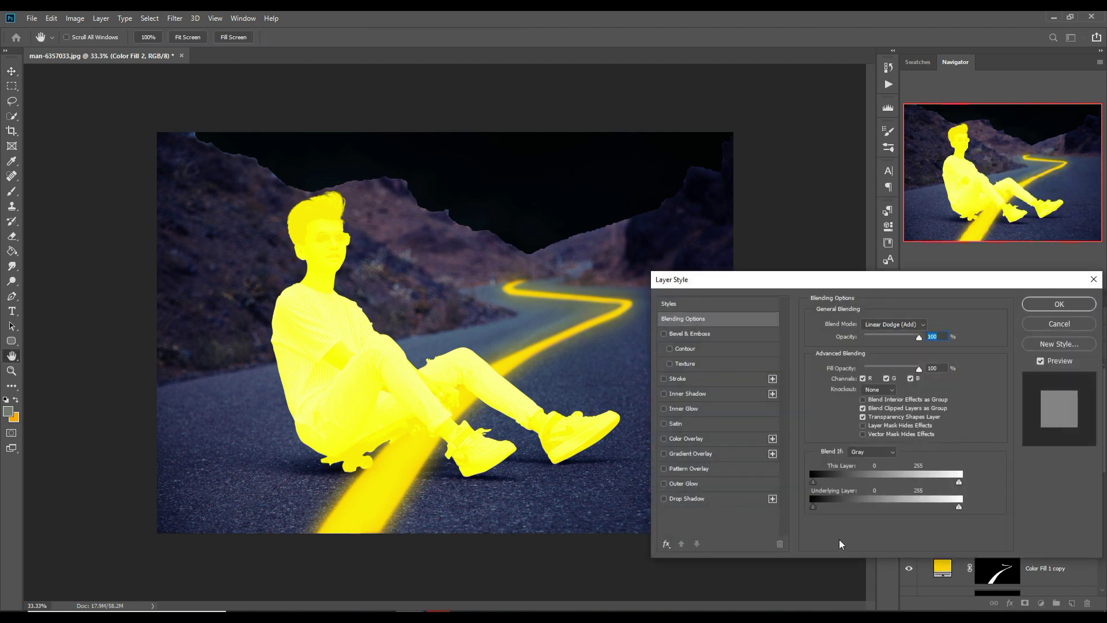
pyautogui.press('alt')
pyautogui.moveTo(814, 507); pyautogui.dragTo(840, 511)
pyautogui.click(1050, 309)
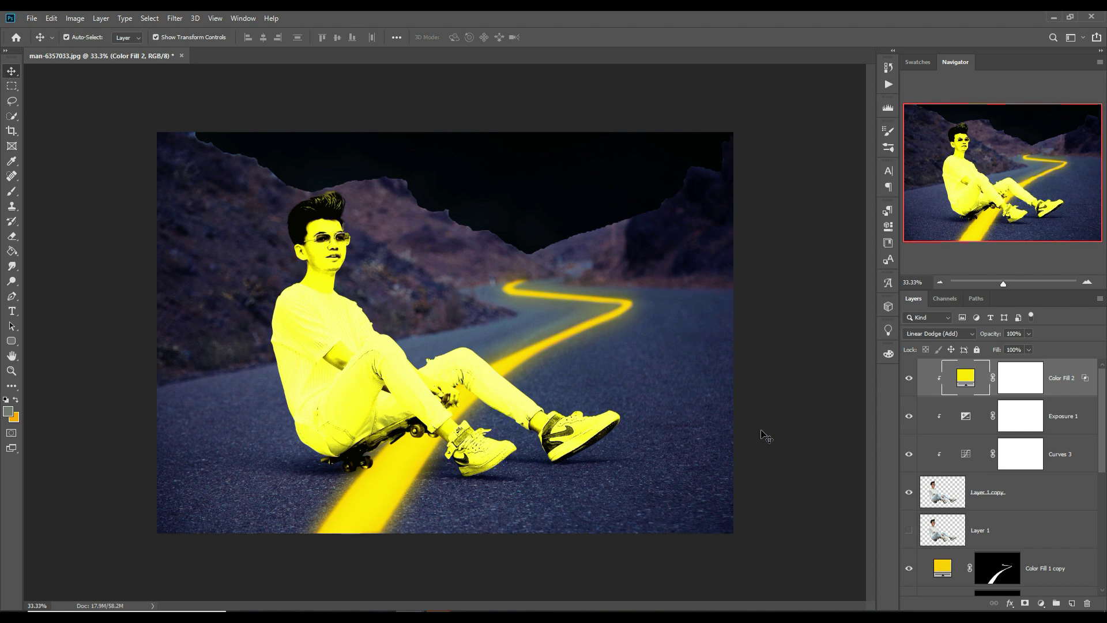
# Step: Fill the Color Fill 2 mask black and ready a white brush on it
pyautogui.click(1020, 385)
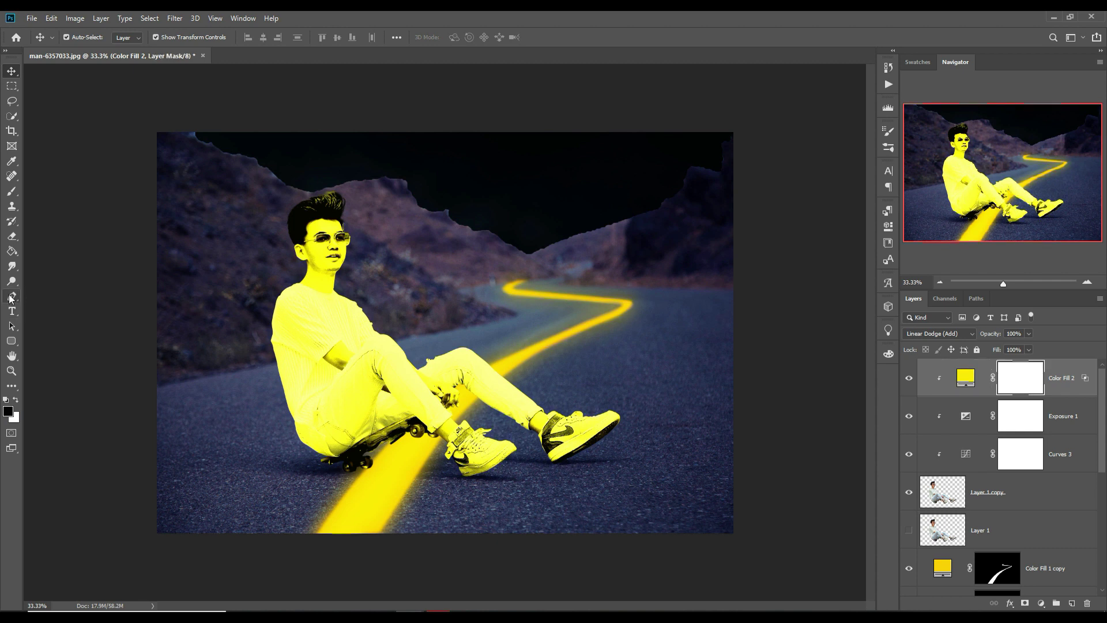
pyautogui.click(12, 250)
pyautogui.click(349, 377)
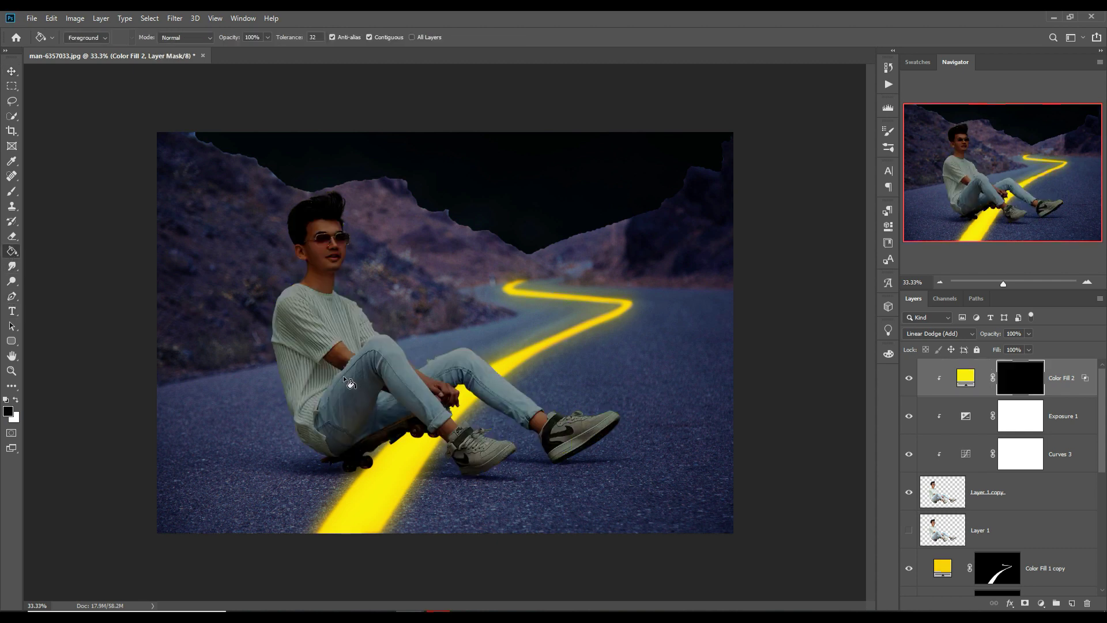
pyautogui.click(11, 70)
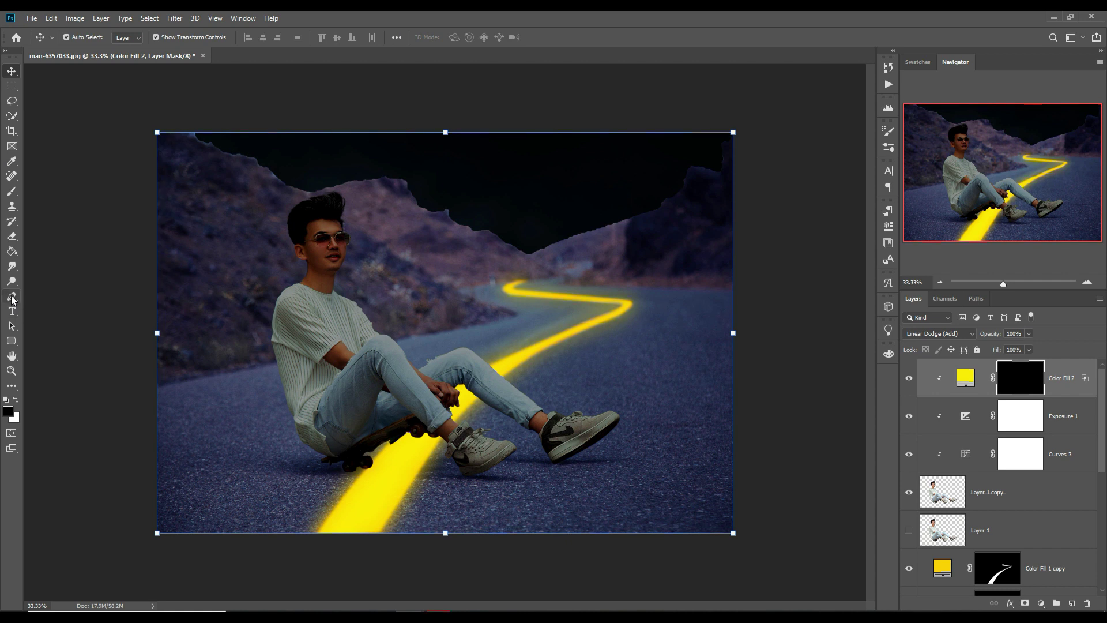
pyautogui.click(11, 191)
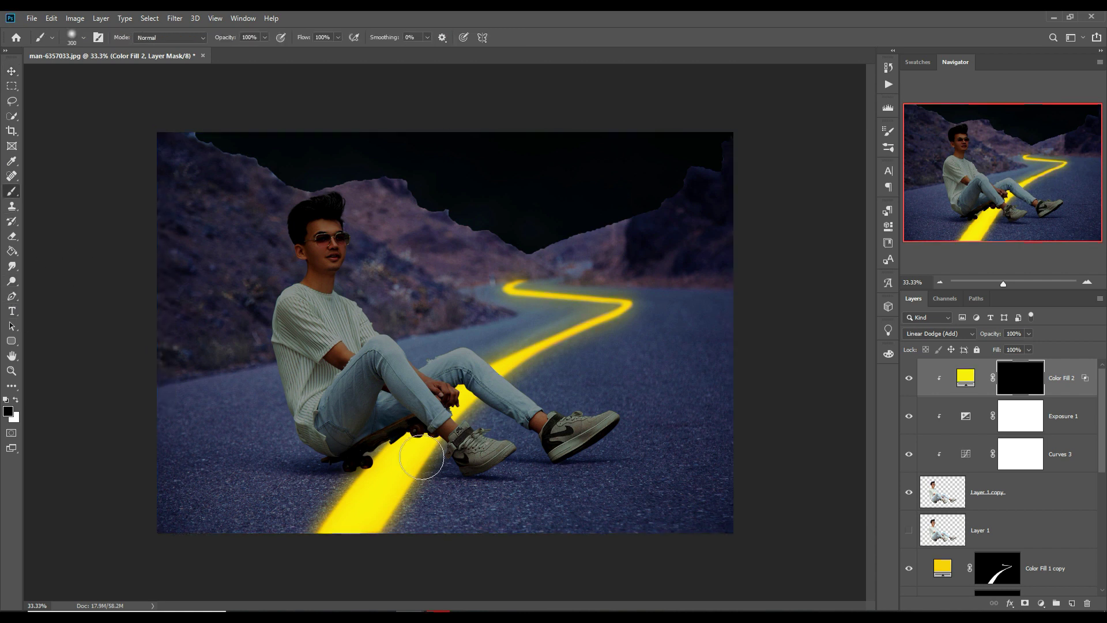
pyautogui.click(1042, 382)
pyautogui.click(16, 399)
# Step: Paint yellow glow onto the skateboard wheels, deck underside and shoe heel at brush size 175
pyautogui.hotkey('ctrl', '+')
pyautogui.hotkey('ctrl', '+')
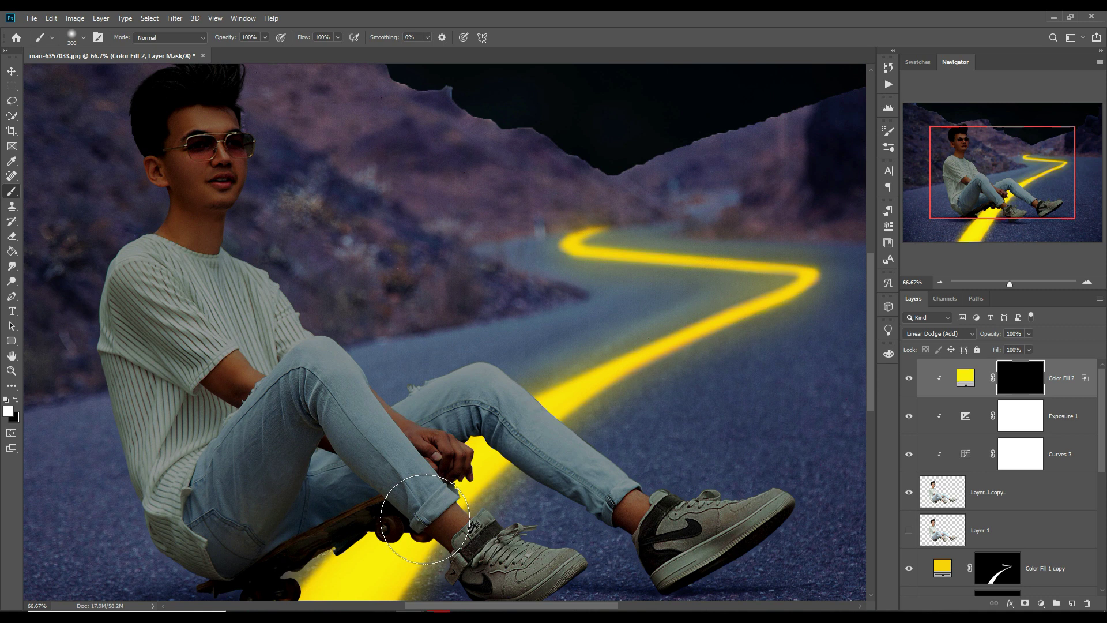
pyautogui.moveTo(429, 503); pyautogui.dragTo(648, 235)
pyautogui.press('[')
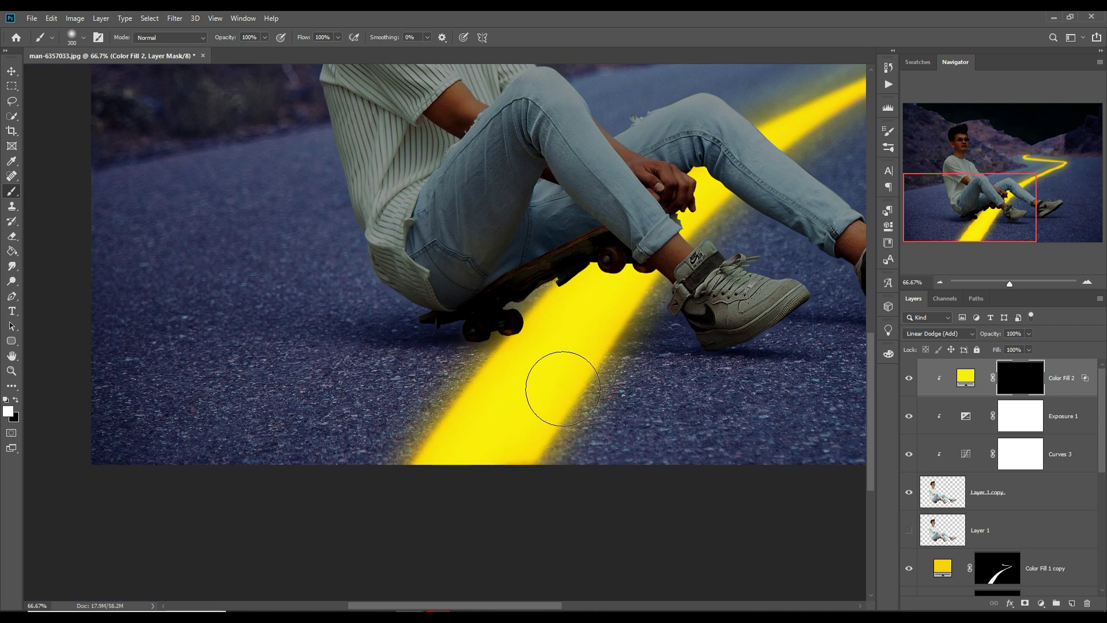
pyautogui.press('[')
pyautogui.press('[')
pyautogui.moveTo(496, 328); pyautogui.dragTo(519, 323)
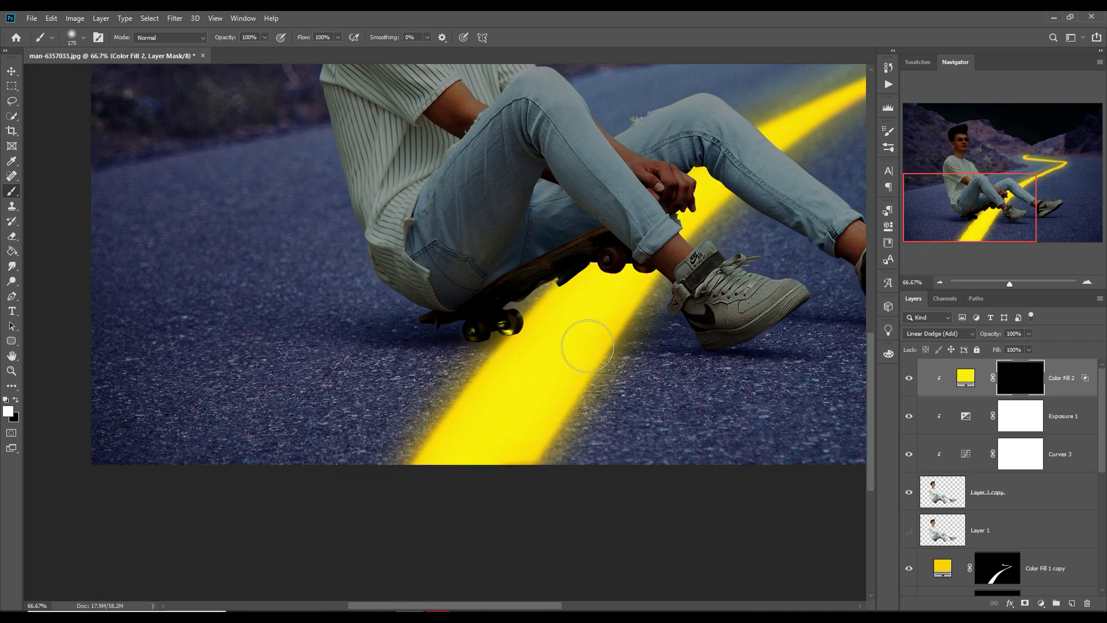
pyautogui.moveTo(592, 325)
pyautogui.mouseDown()
pyautogui.moveTo(469, 376)
pyautogui.moveTo(503, 368)
pyautogui.moveTo(375, 314)
pyautogui.mouseUp()
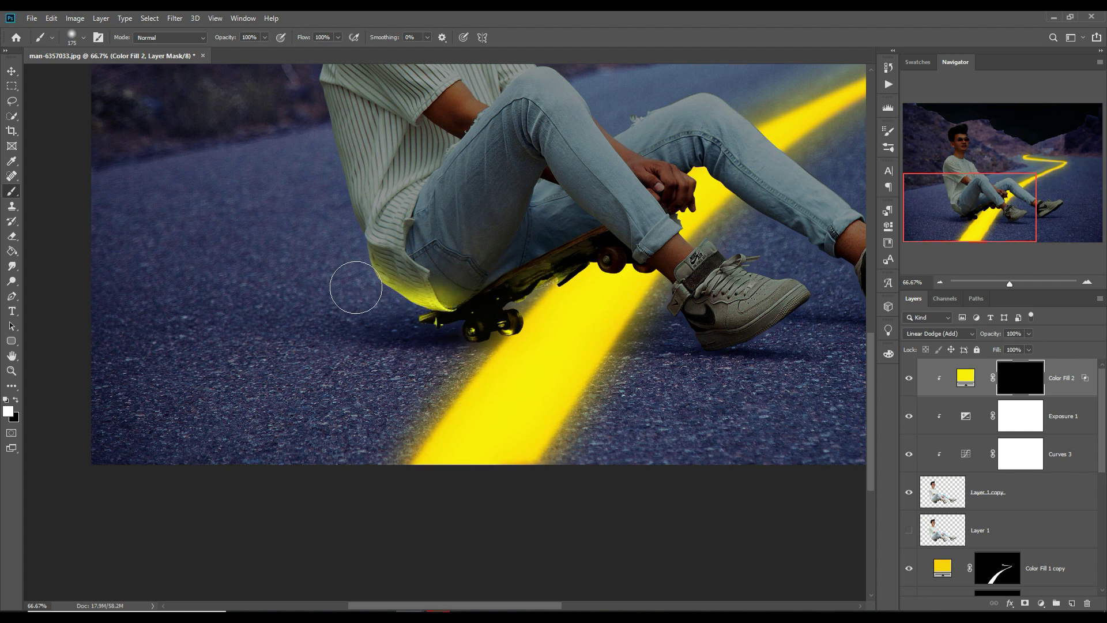
pyautogui.moveTo(556, 321)
pyautogui.mouseDown()
pyautogui.moveTo(616, 310)
pyautogui.moveTo(548, 333)
pyautogui.moveTo(592, 309)
pyautogui.moveTo(548, 317)
pyautogui.moveTo(444, 375)
pyautogui.mouseUp()
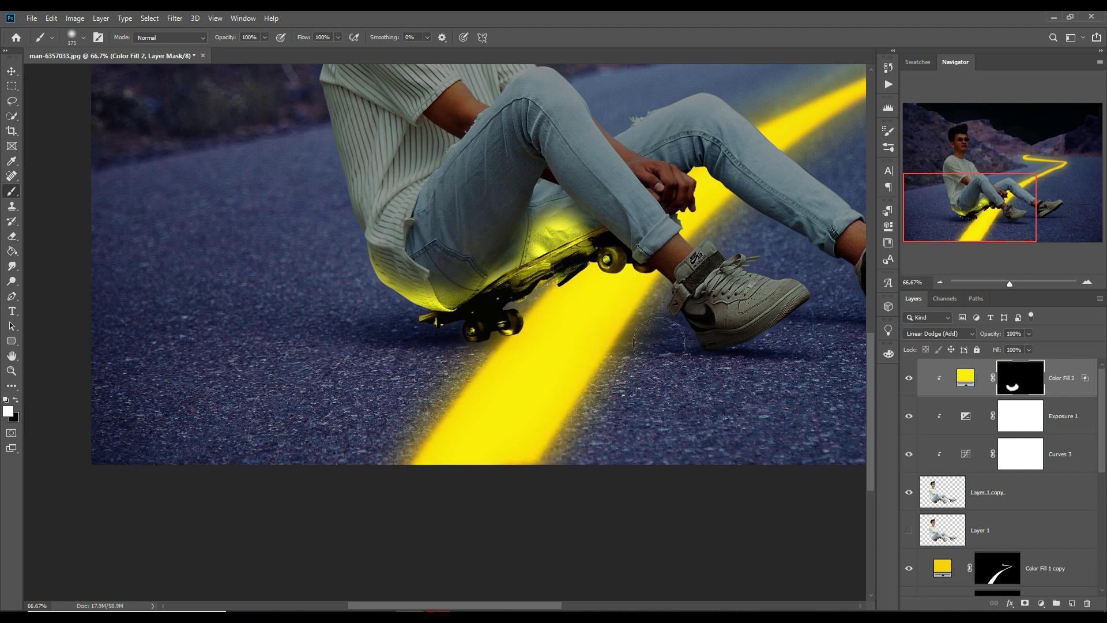
pyautogui.moveTo(640, 301); pyautogui.dragTo(630, 259)
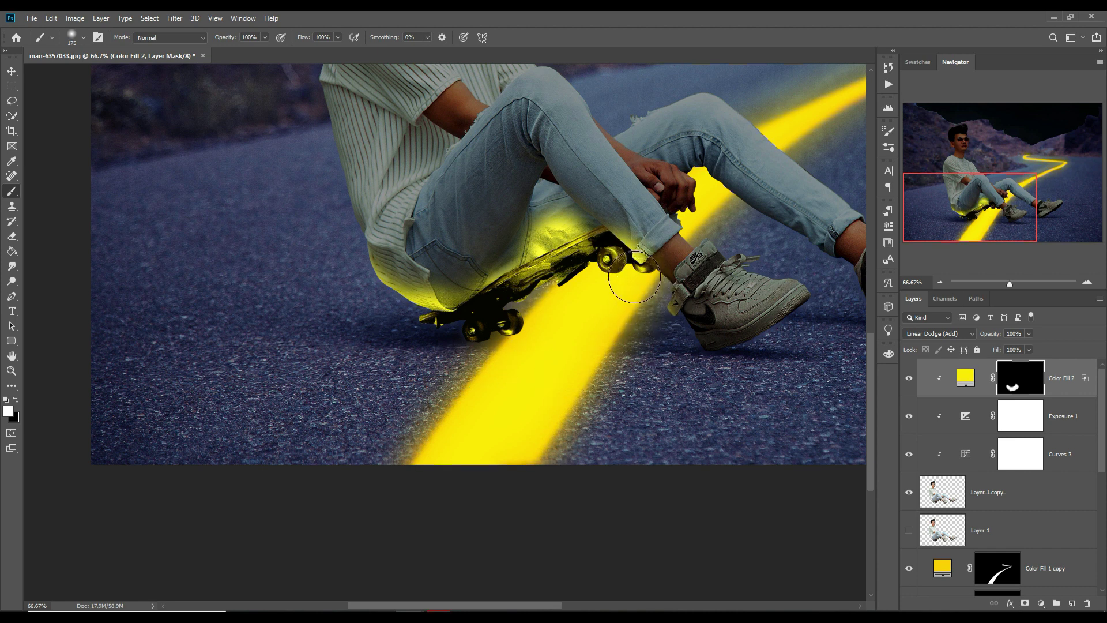
pyautogui.moveTo(676, 340)
pyautogui.mouseDown()
pyautogui.moveTo(672, 297)
pyautogui.moveTo(734, 398)
pyautogui.mouseUp()
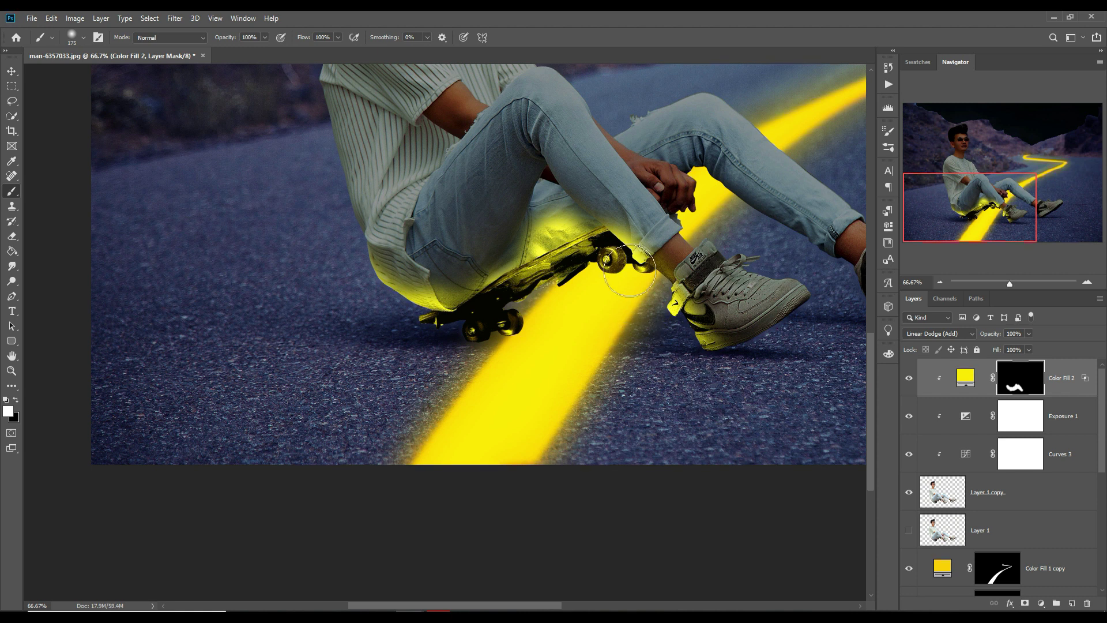
# Step: Extend the glow up the lower jeans with a 300 brush
pyautogui.press(']')
pyautogui.press(']')
pyautogui.press(']')
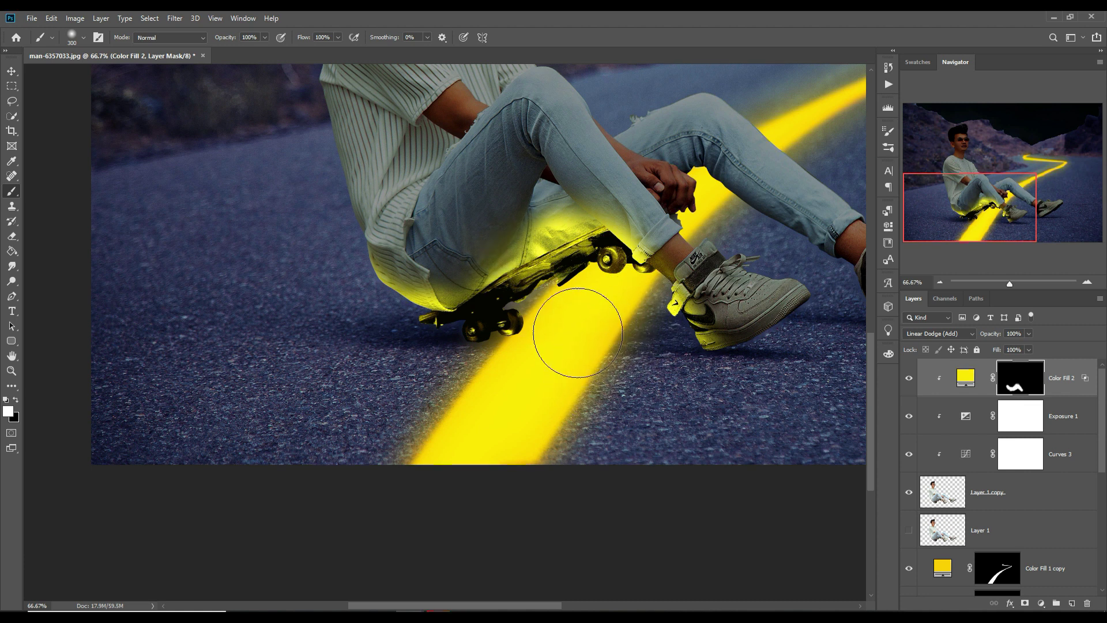
pyautogui.moveTo(562, 346); pyautogui.dragTo(573, 296)
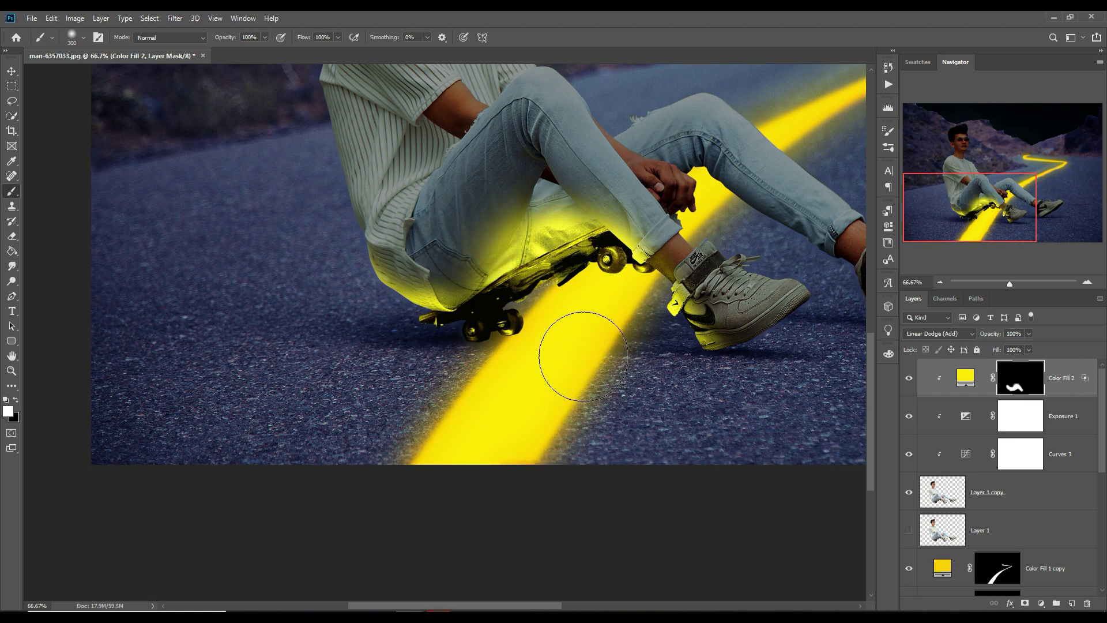
pyautogui.press('p')
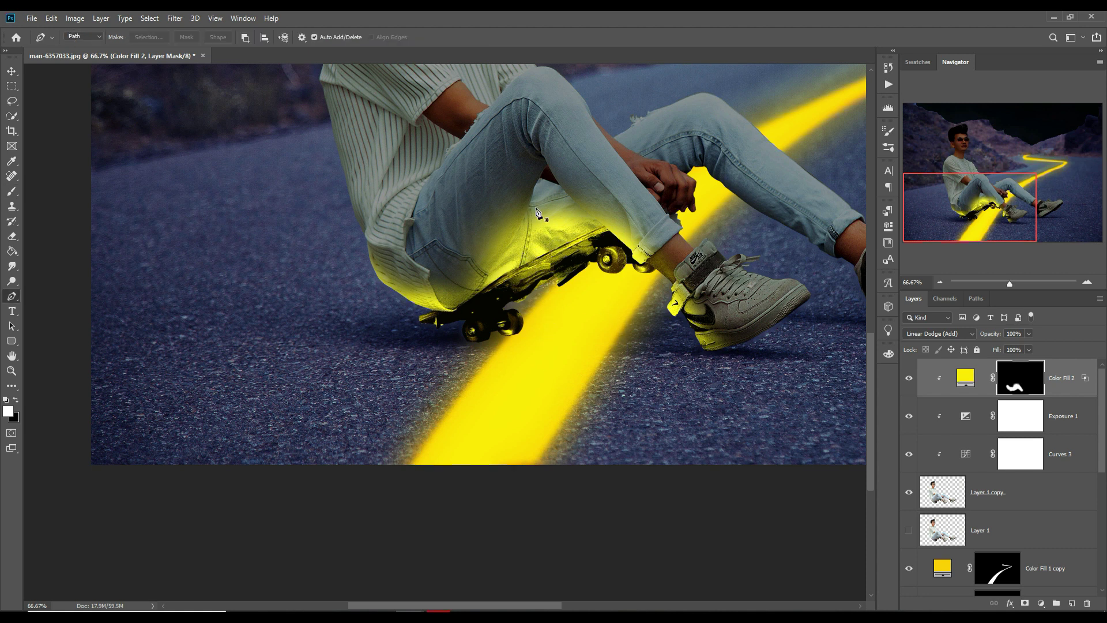
# Step: Paint more glow on the jeans behind the knee, the lower jeans and the shoe strap at brush sizes 200–300
pyautogui.click(11, 192)
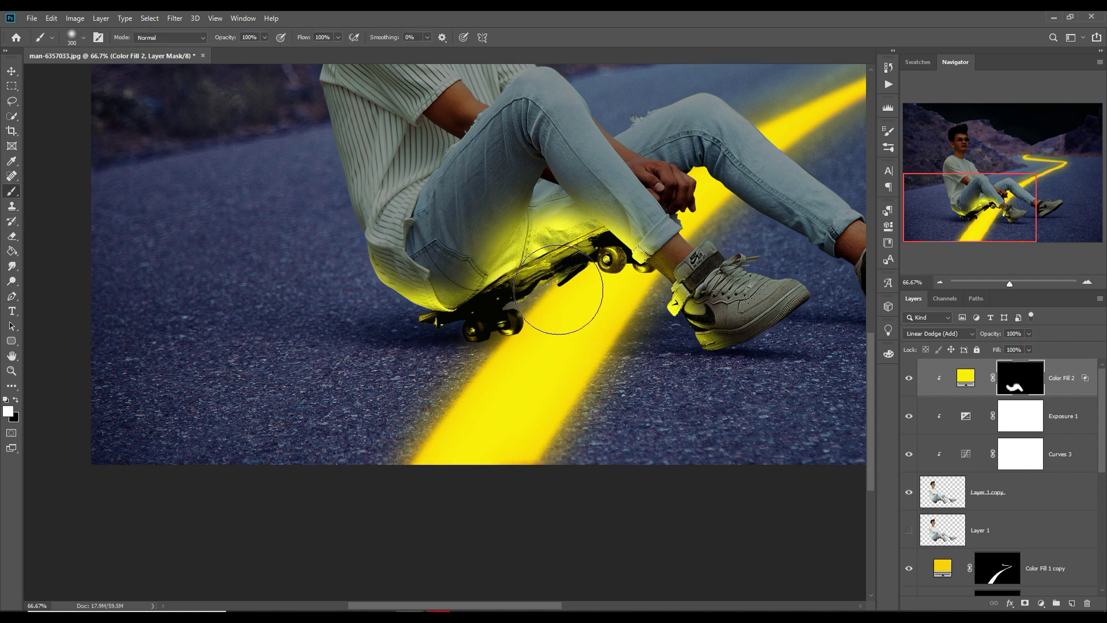
pyautogui.press('[')
pyautogui.press('[')
pyautogui.moveTo(557, 196)
pyautogui.mouseDown()
pyautogui.moveTo(580, 227)
pyautogui.moveTo(502, 282)
pyautogui.moveTo(468, 344)
pyautogui.mouseUp()
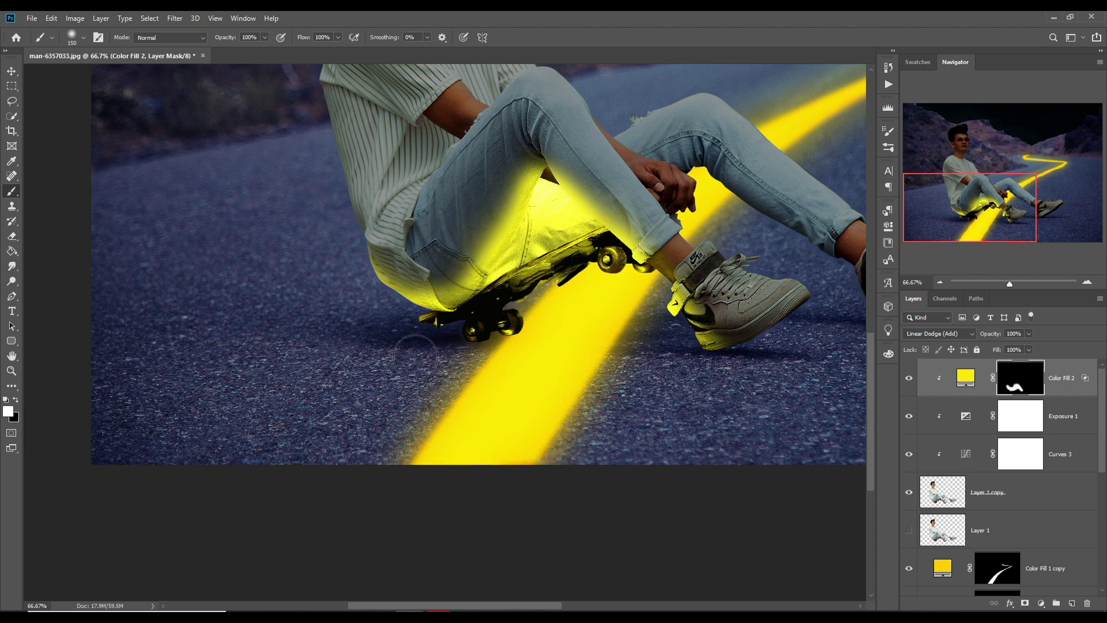
pyautogui.press(']')
pyautogui.press(']')
pyautogui.moveTo(481, 309)
pyautogui.mouseDown()
pyautogui.moveTo(482, 334)
pyautogui.moveTo(555, 309)
pyautogui.moveTo(563, 291)
pyautogui.moveTo(568, 364)
pyautogui.mouseUp()
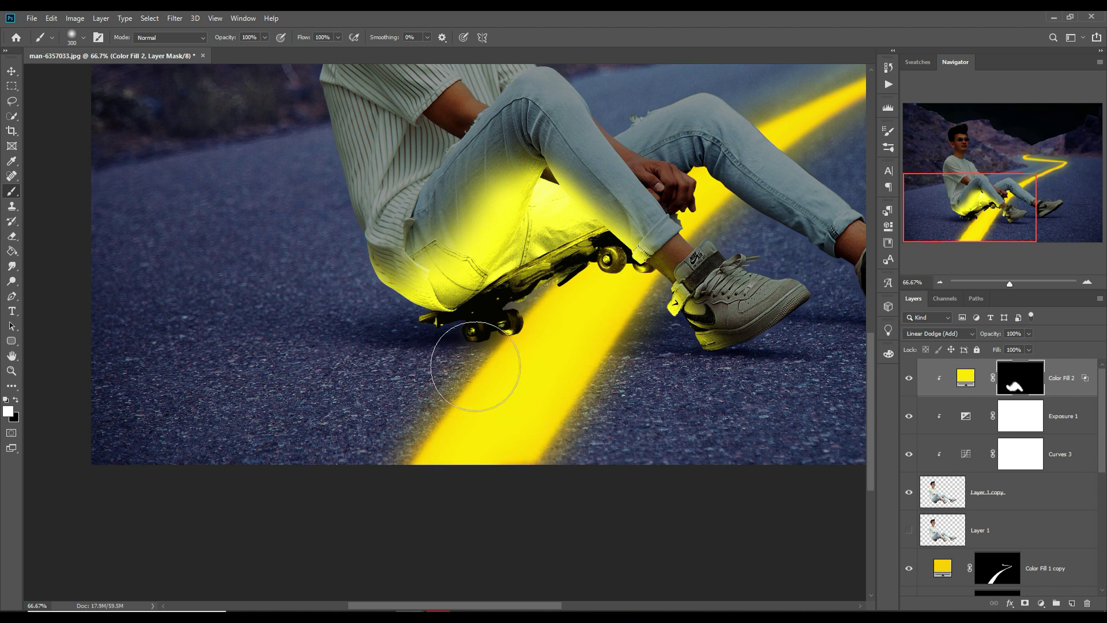
pyautogui.moveTo(482, 365); pyautogui.dragTo(408, 339)
pyautogui.moveTo(699, 365); pyautogui.dragTo(729, 420)
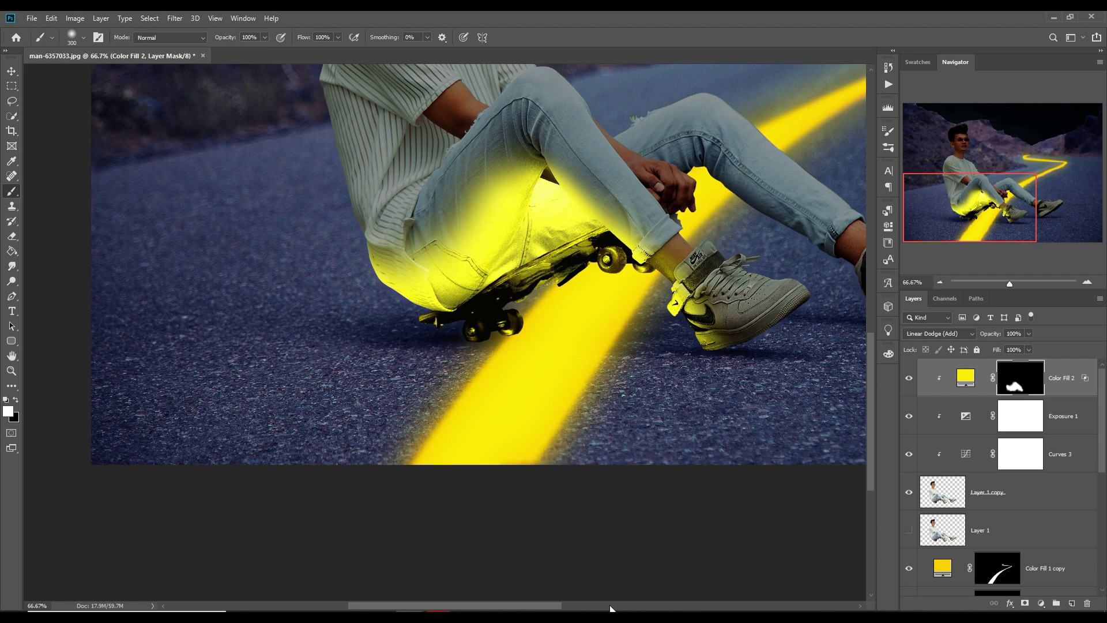
# Step: Tone down the thigh glow, then return to a smaller white brush
pyautogui.click(638, 610)
pyautogui.click(1057, 553)
pyautogui.moveTo(461, 190)
pyautogui.mouseDown()
pyautogui.moveTo(526, 185)
pyautogui.moveTo(564, 161)
pyautogui.moveTo(438, 246)
pyautogui.mouseUp()
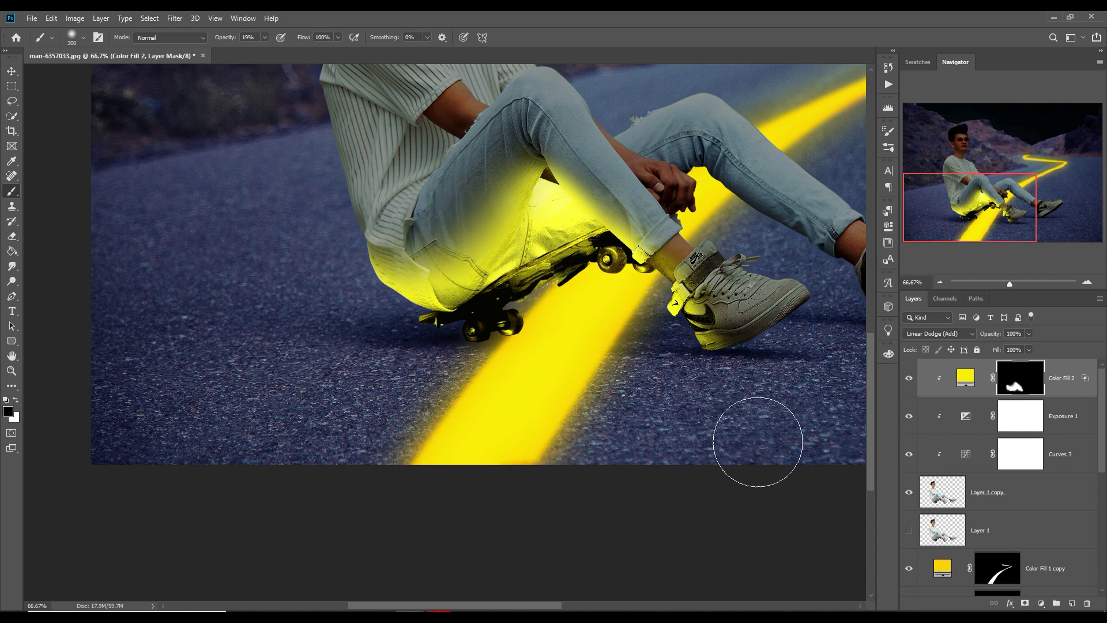
pyautogui.moveTo(746, 403); pyautogui.dragTo(402, 489)
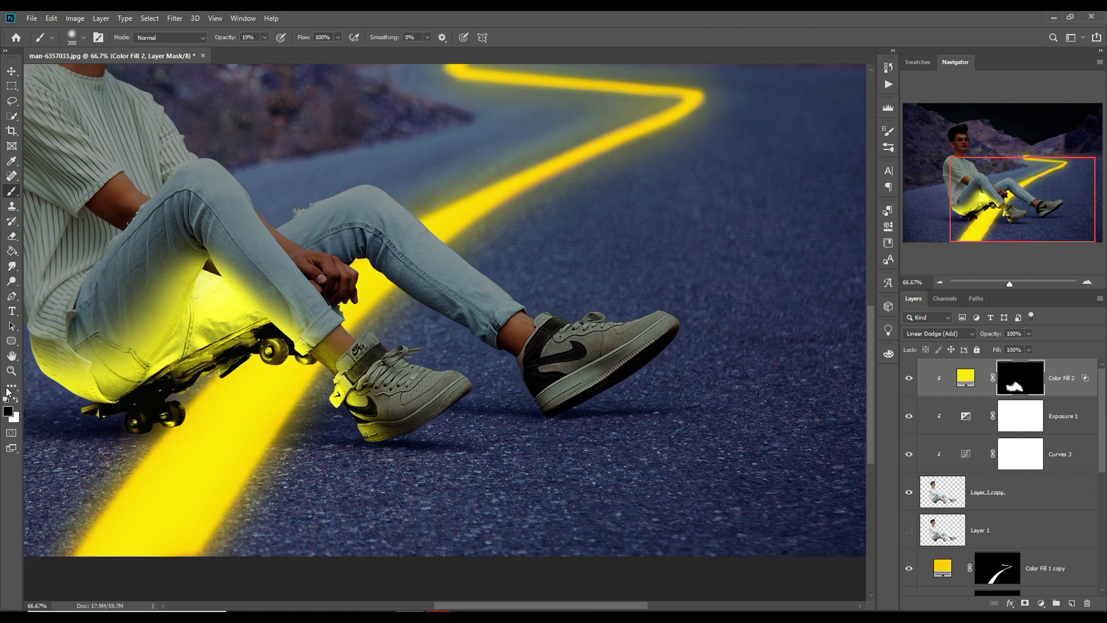
pyautogui.click(16, 400)
pyautogui.press('[')
pyautogui.press('[')
pyautogui.press('[')
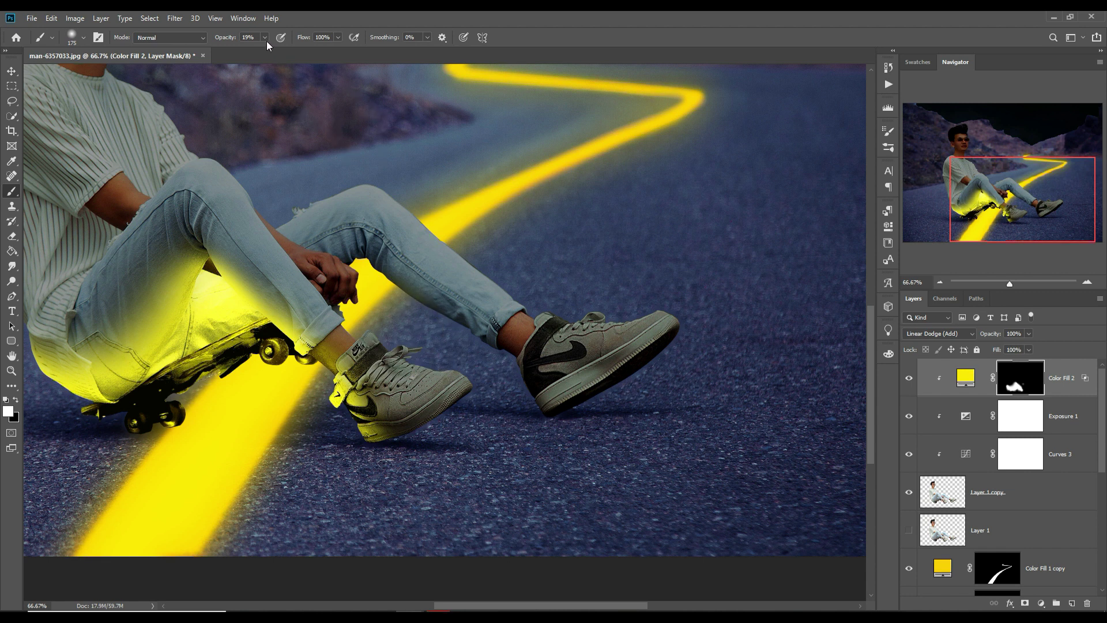
pyautogui.press('[')
# Step: Brighten the glow under the jeans, near the knee and ankle, and on the front shoe's laces
pyautogui.moveTo(413, 318); pyautogui.dragTo(501, 376)
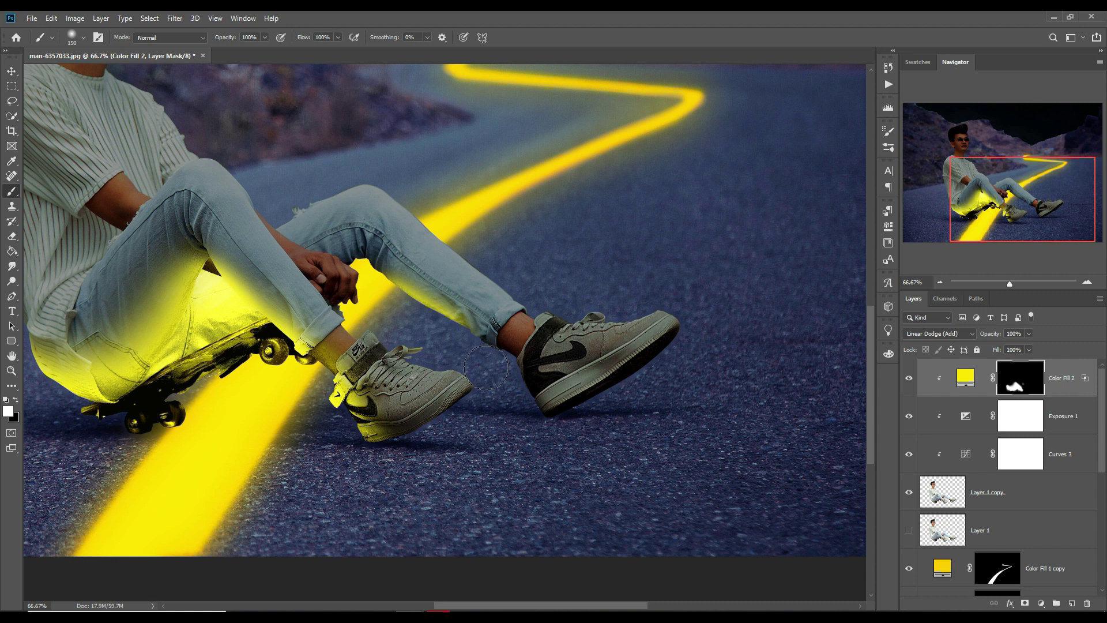
pyautogui.press('[')
pyautogui.moveTo(380, 286); pyautogui.dragTo(382, 286)
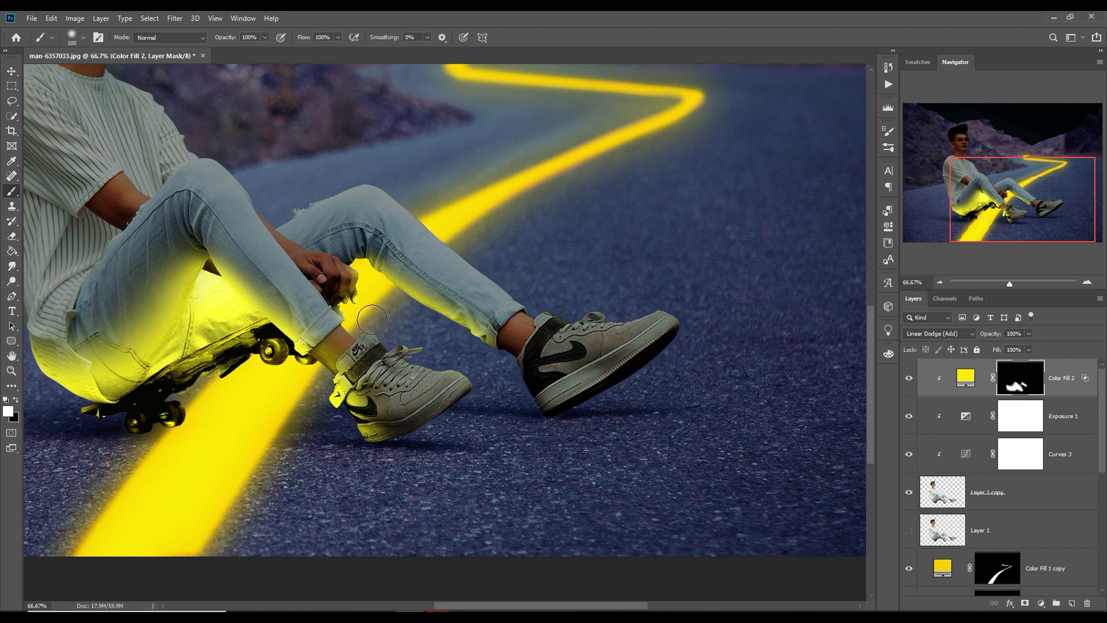
pyautogui.moveTo(358, 324); pyautogui.dragTo(417, 335)
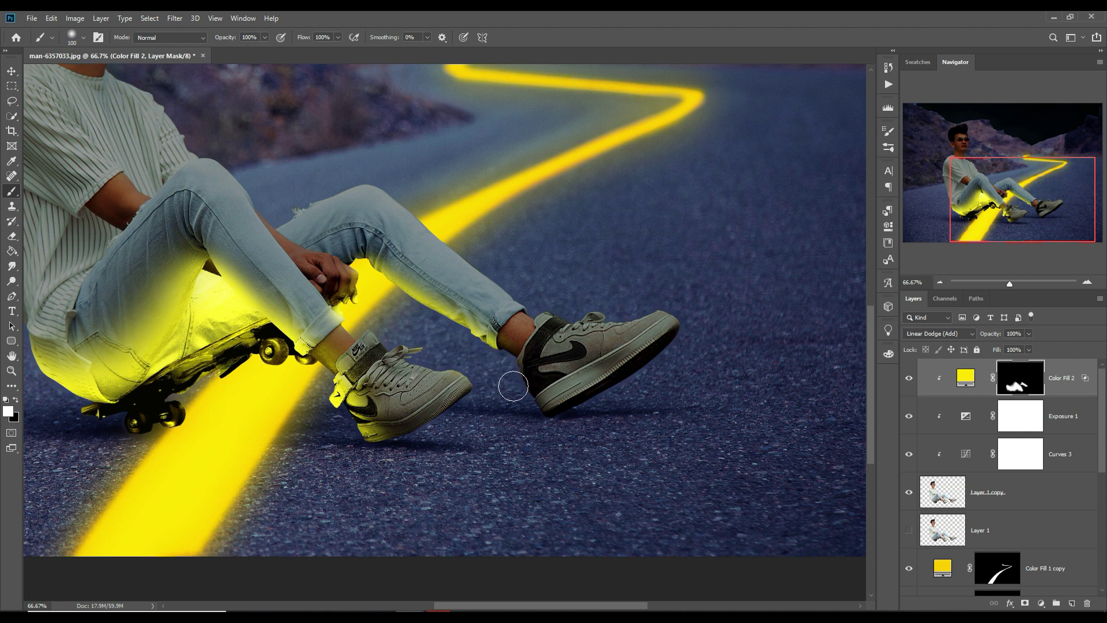
pyautogui.press(']')
pyautogui.press(']')
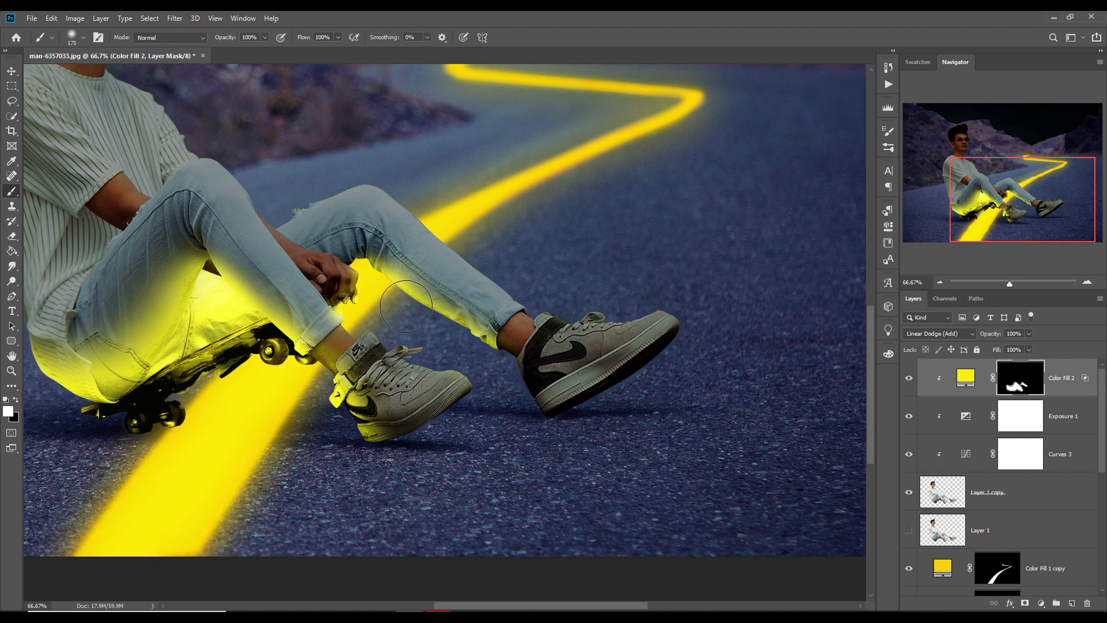
pyautogui.moveTo(406, 306); pyautogui.dragTo(416, 333)
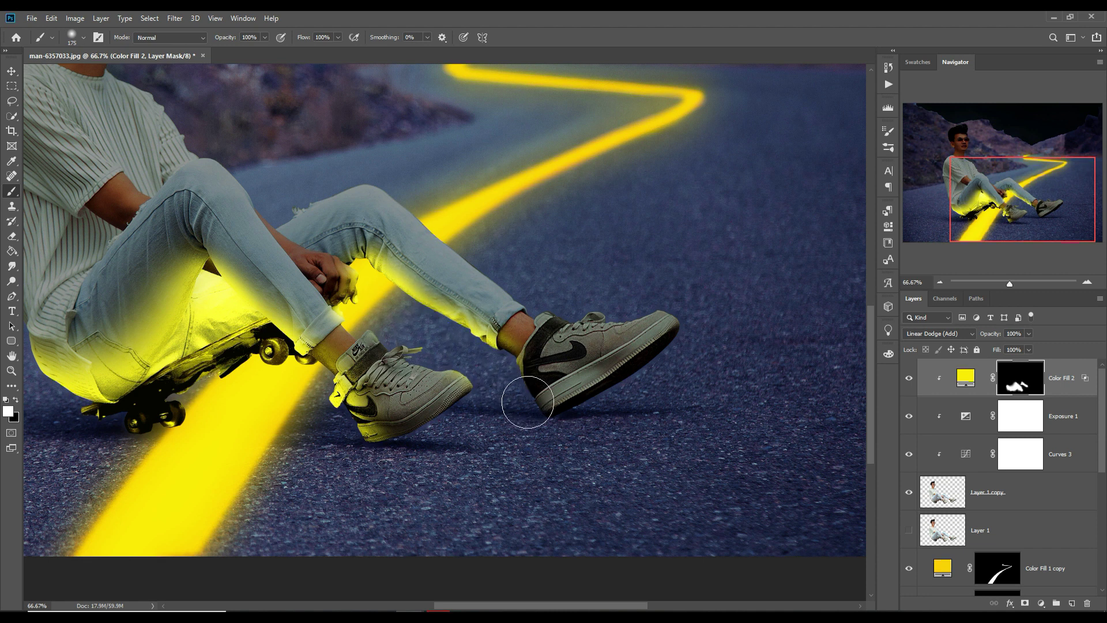
pyautogui.moveTo(438, 369); pyautogui.dragTo(403, 333)
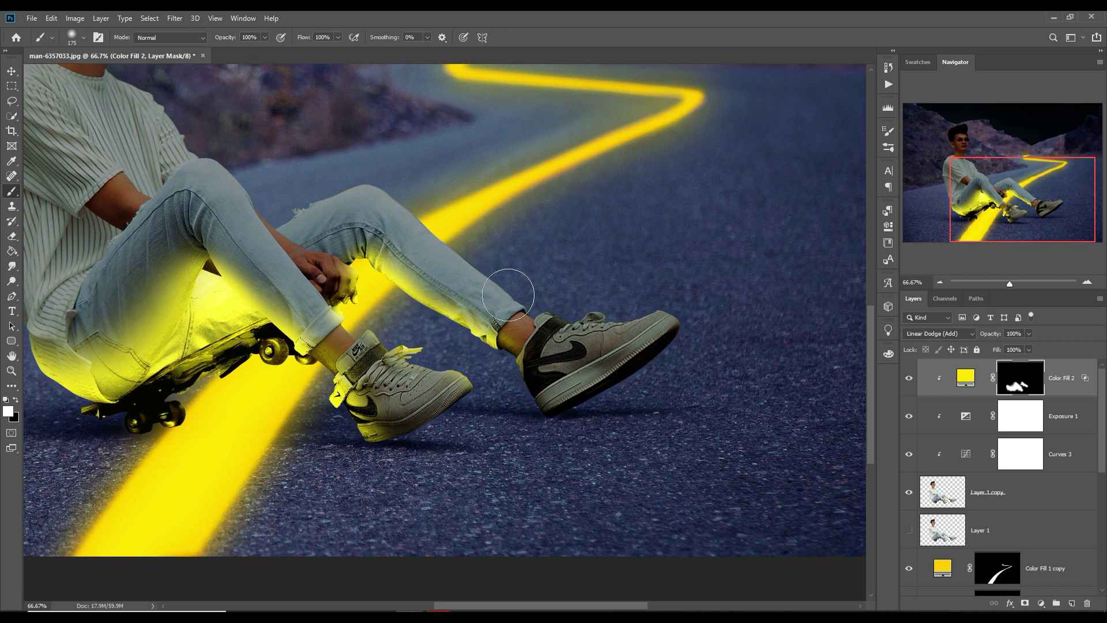
# Step: Paint glow onto the right knee and thigh, up toward the shoulder
pyautogui.moveTo(433, 235); pyautogui.dragTo(577, 447)
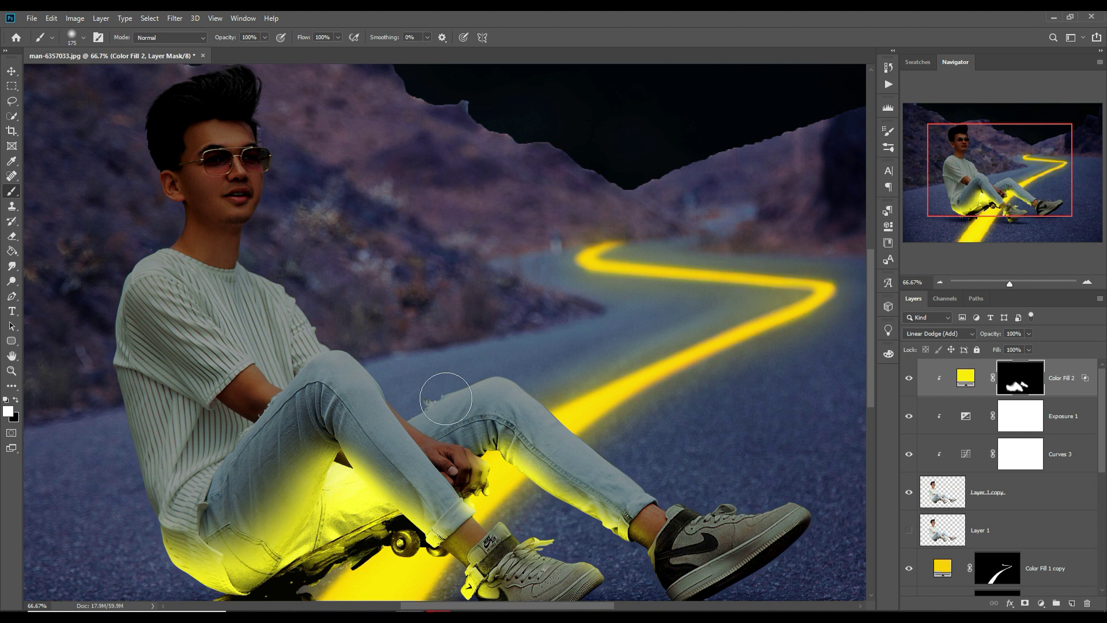
pyautogui.moveTo(517, 394)
pyautogui.mouseDown()
pyautogui.moveTo(563, 361)
pyautogui.moveTo(687, 393)
pyautogui.mouseUp()
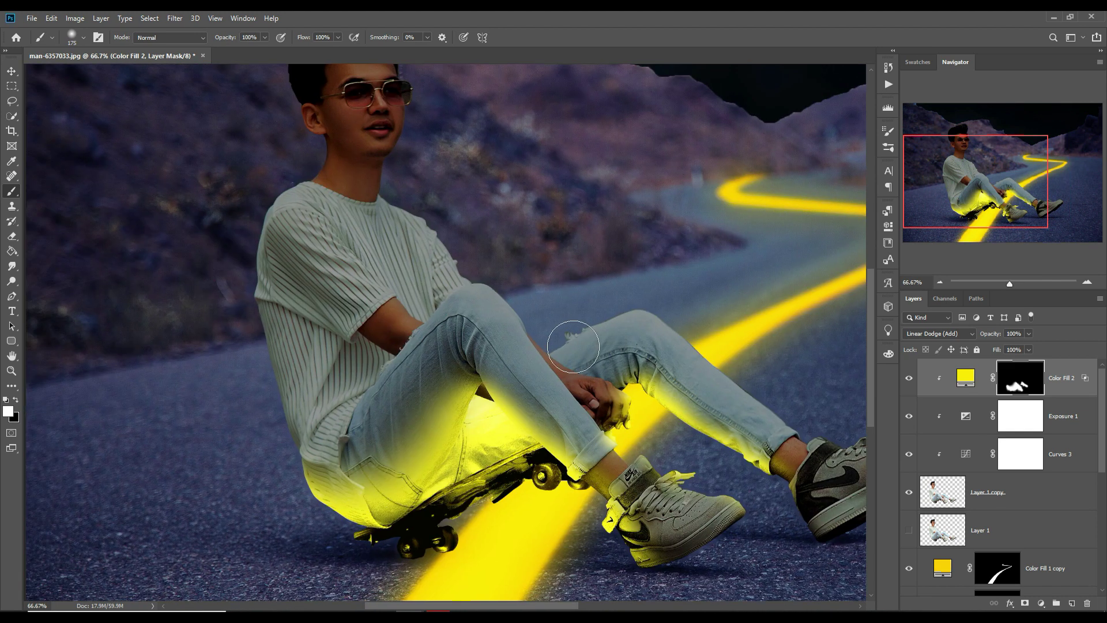
pyautogui.moveTo(579, 354)
pyautogui.mouseDown()
pyautogui.moveTo(663, 311)
pyautogui.moveTo(798, 388)
pyautogui.mouseUp()
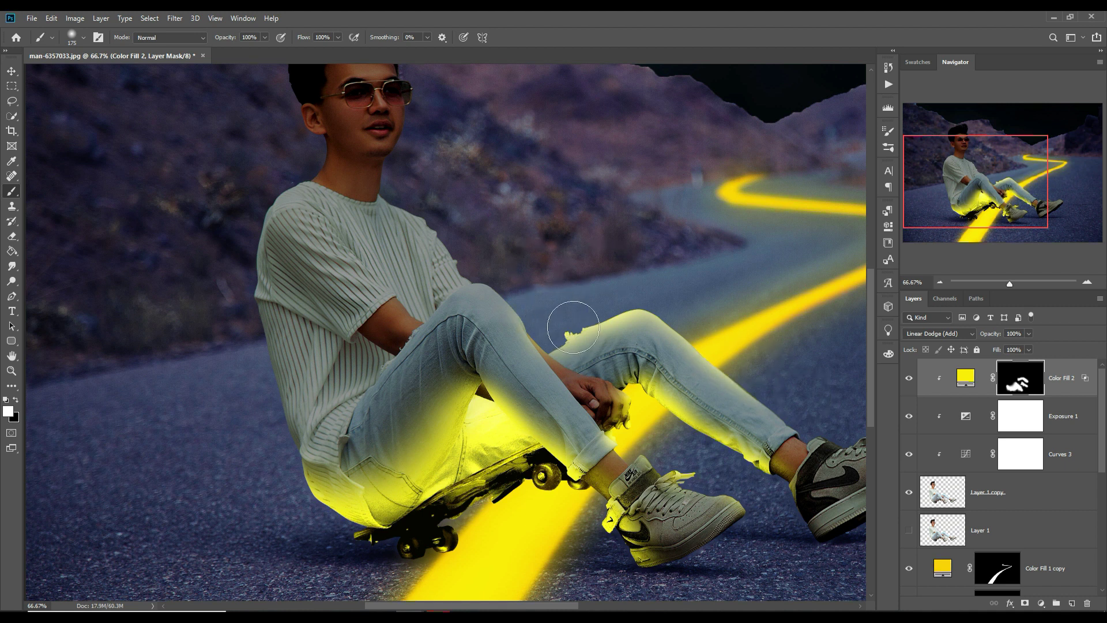
pyautogui.moveTo(507, 287)
pyautogui.mouseDown()
pyautogui.moveTo(476, 240)
pyautogui.moveTo(433, 211)
pyautogui.moveTo(469, 234)
pyautogui.moveTo(500, 286)
pyautogui.mouseUp()
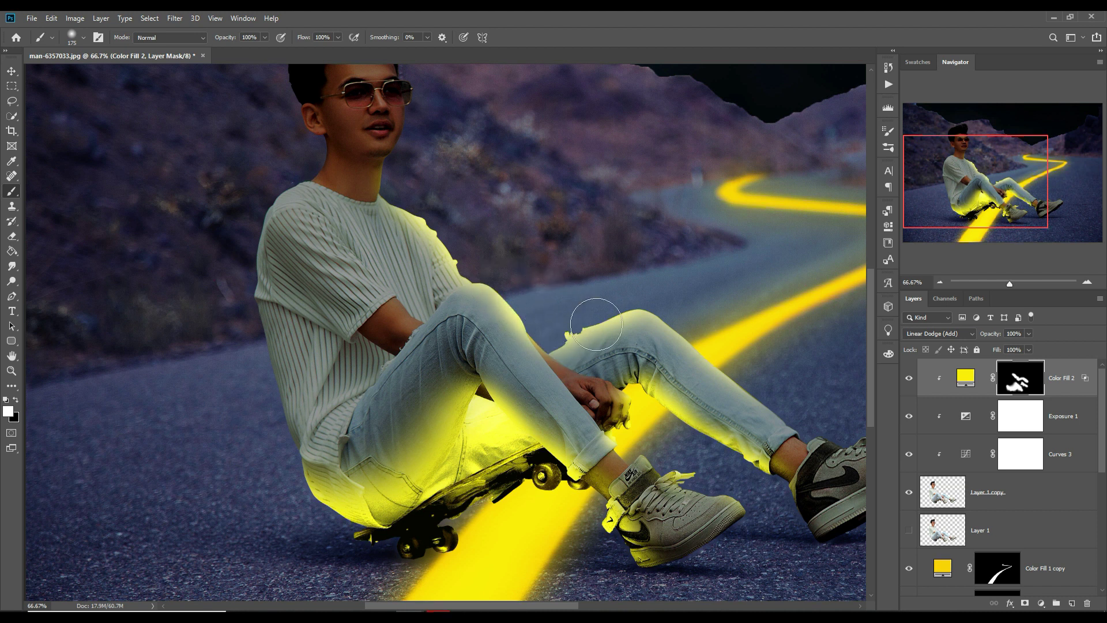
pyautogui.scroll(-2, 596, 323)
pyautogui.scroll(-2, 596, 324)
pyautogui.scroll(-2, 596, 324)
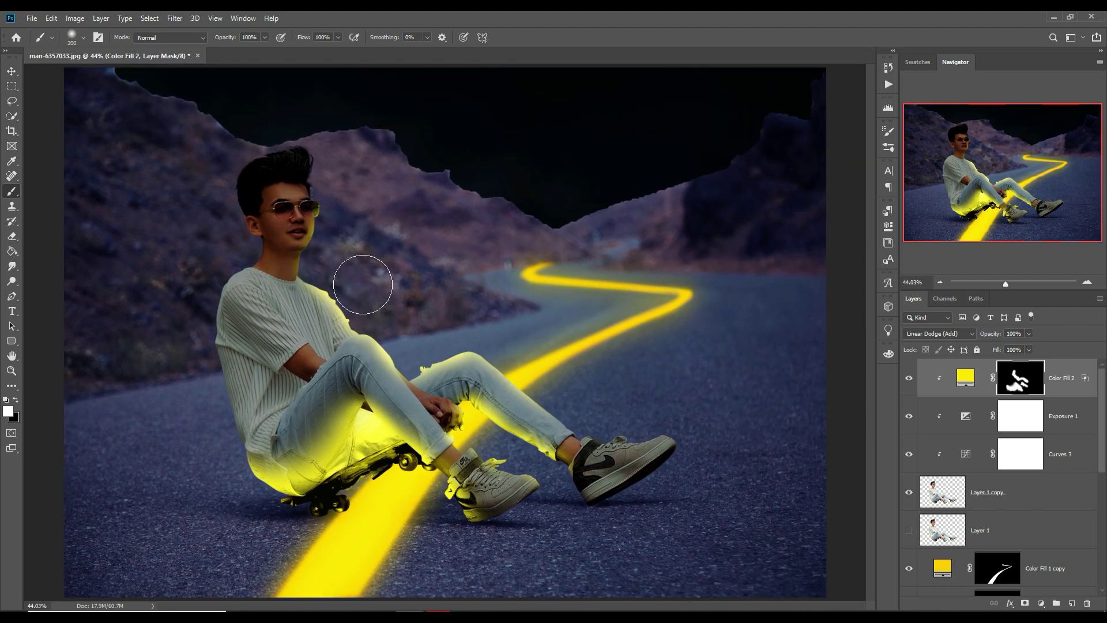
# Step: With a 300 px brush, paint white on the Color Fill 2 mask over the shirt's left and upper-left side
pyautogui.press(']')
pyautogui.press(']')
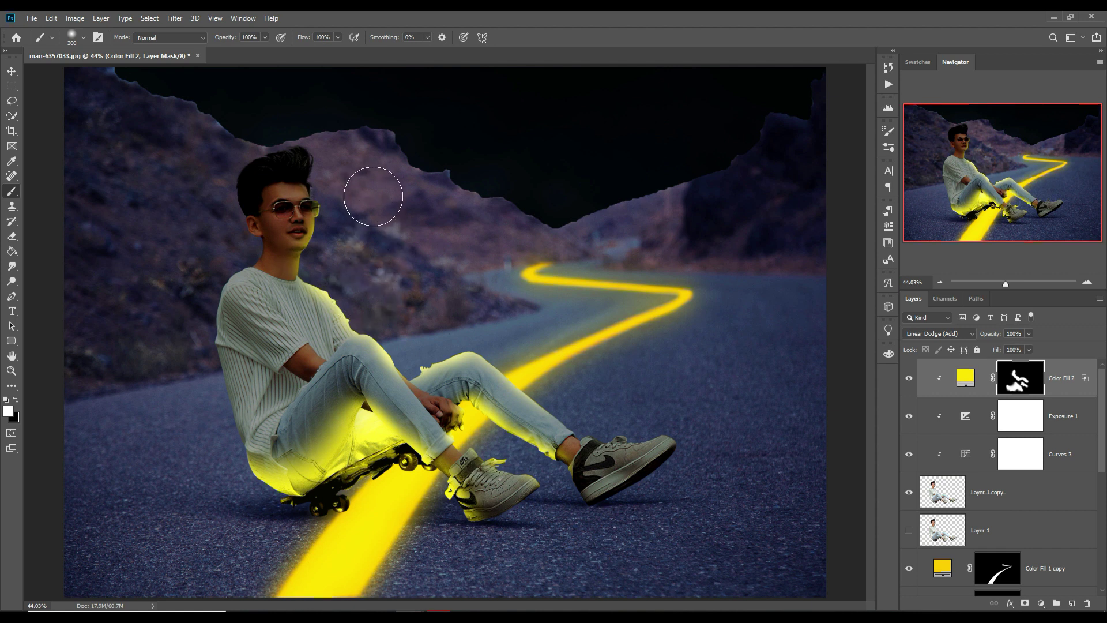
pyautogui.click(364, 190)
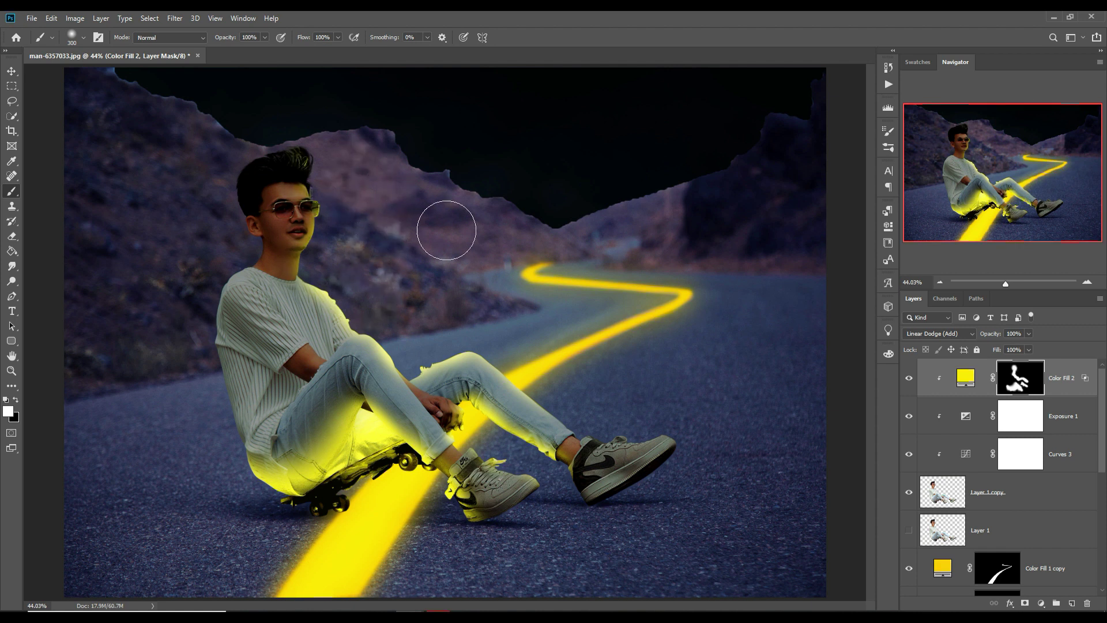
pyautogui.moveTo(235, 482); pyautogui.dragTo(205, 370)
pyautogui.moveTo(208, 415); pyautogui.dragTo(210, 297)
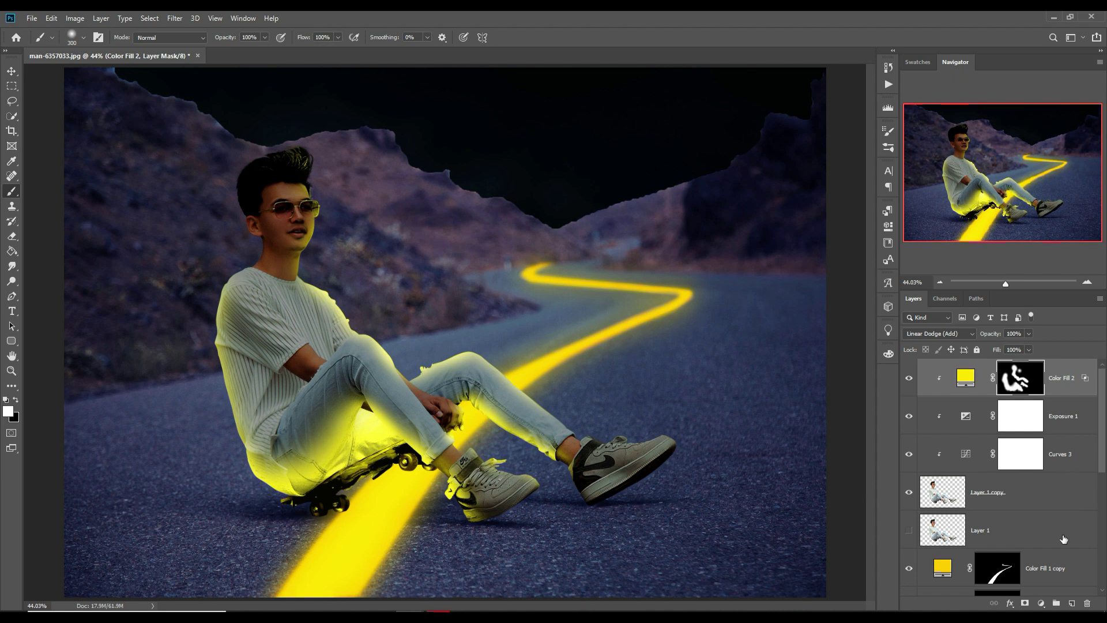
pyautogui.scroll(-3, 1063, 539)
# Step: Add a new Layer 3 above Color Fill 1 copy and set the foreground colour to #feec00
pyautogui.click(1065, 459)
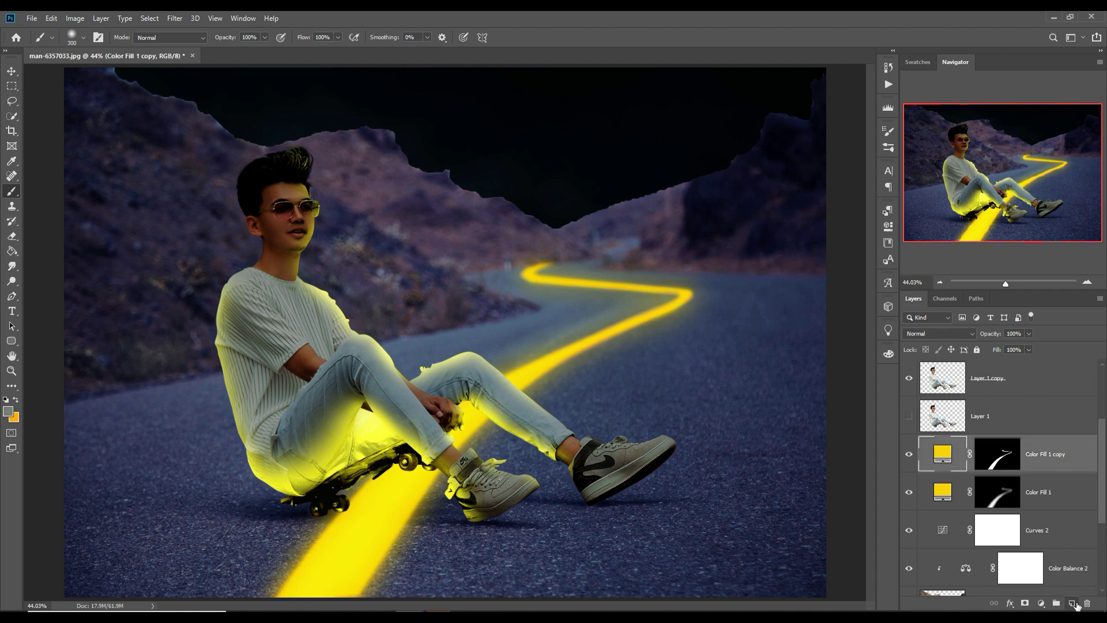
pyautogui.click(1073, 602)
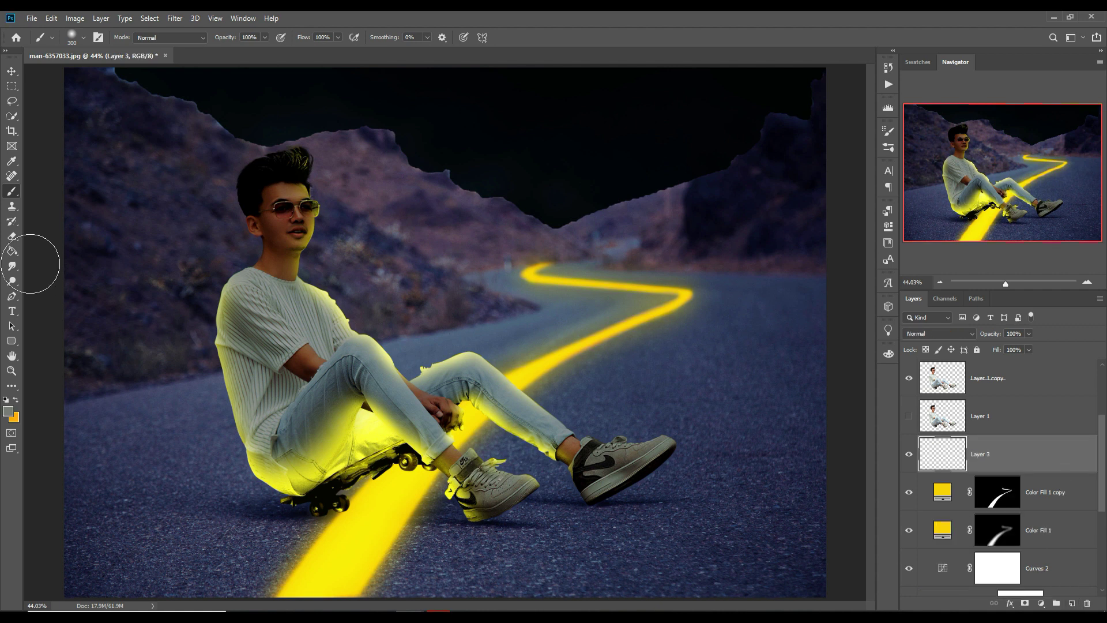
pyautogui.click(8, 411)
pyautogui.write('feec00')
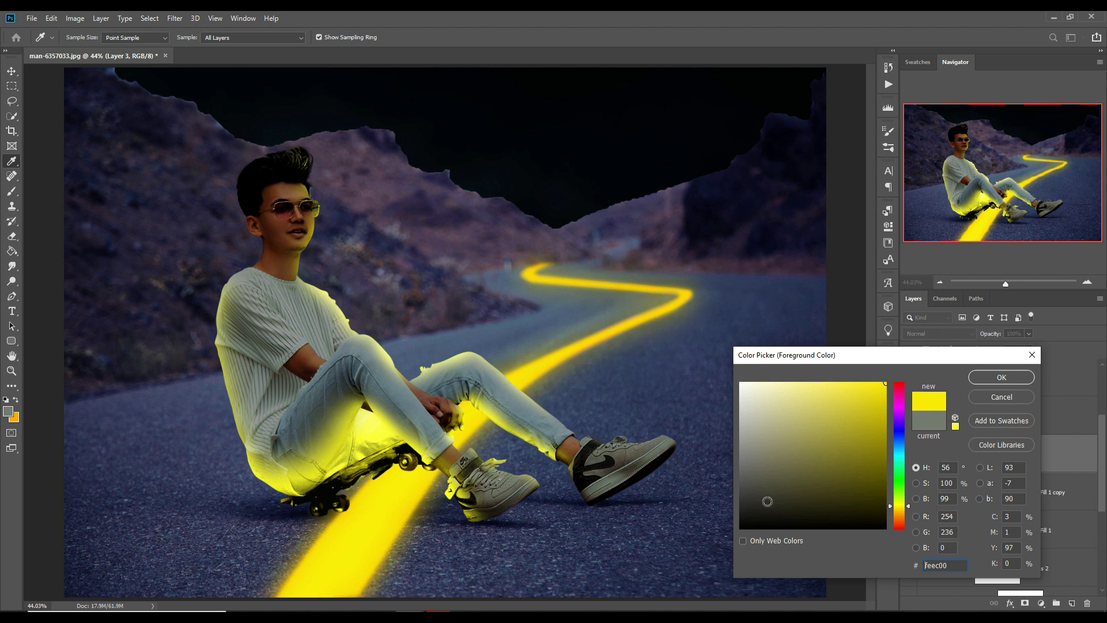
pyautogui.click(1020, 378)
pyautogui.press('b')
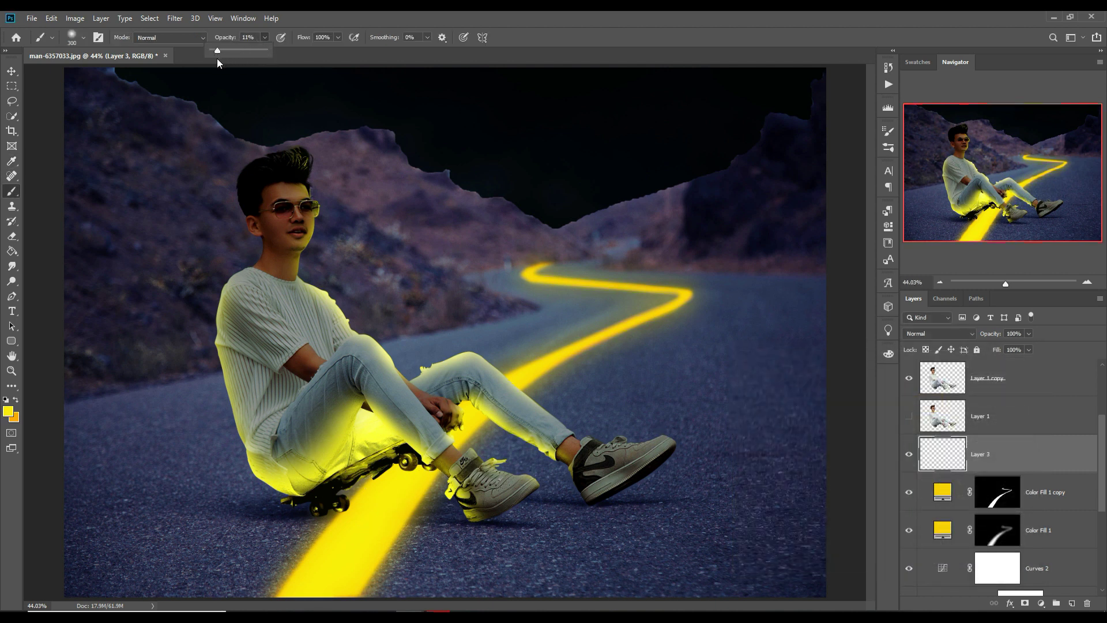
# Step: Softly paint faint yellow over the road stripe, shin, ankle, front shoe and legs, enlarging the brush to 900
pyautogui.moveTo(370, 548)
pyautogui.mouseDown()
pyautogui.moveTo(312, 581)
pyautogui.moveTo(366, 538)
pyautogui.mouseUp()
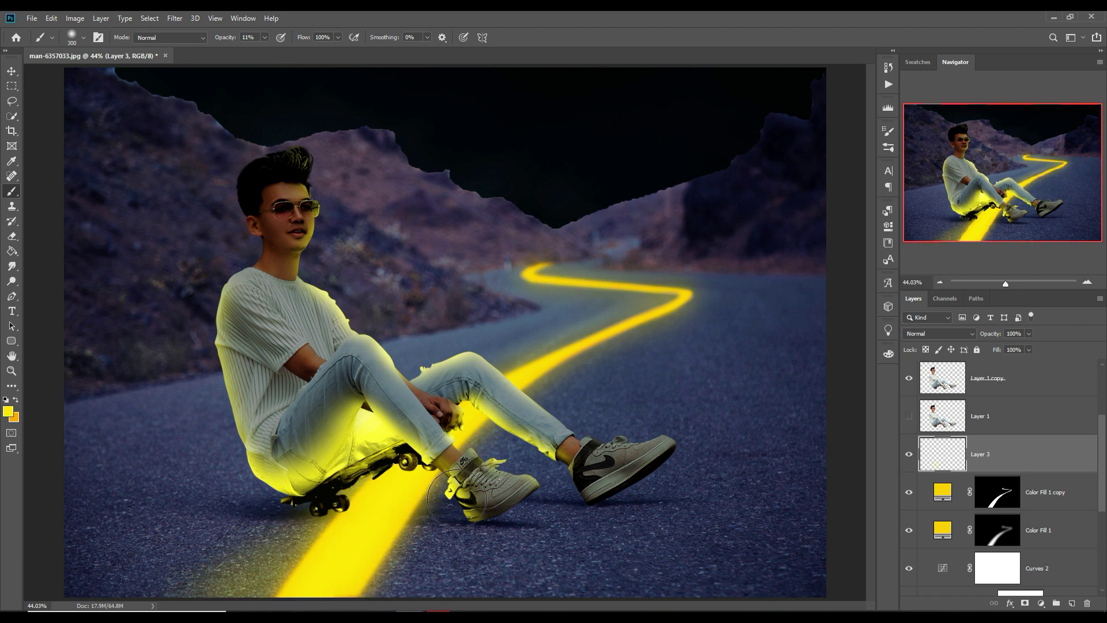
pyautogui.moveTo(507, 439)
pyautogui.mouseDown()
pyautogui.moveTo(534, 413)
pyautogui.moveTo(692, 338)
pyautogui.mouseUp()
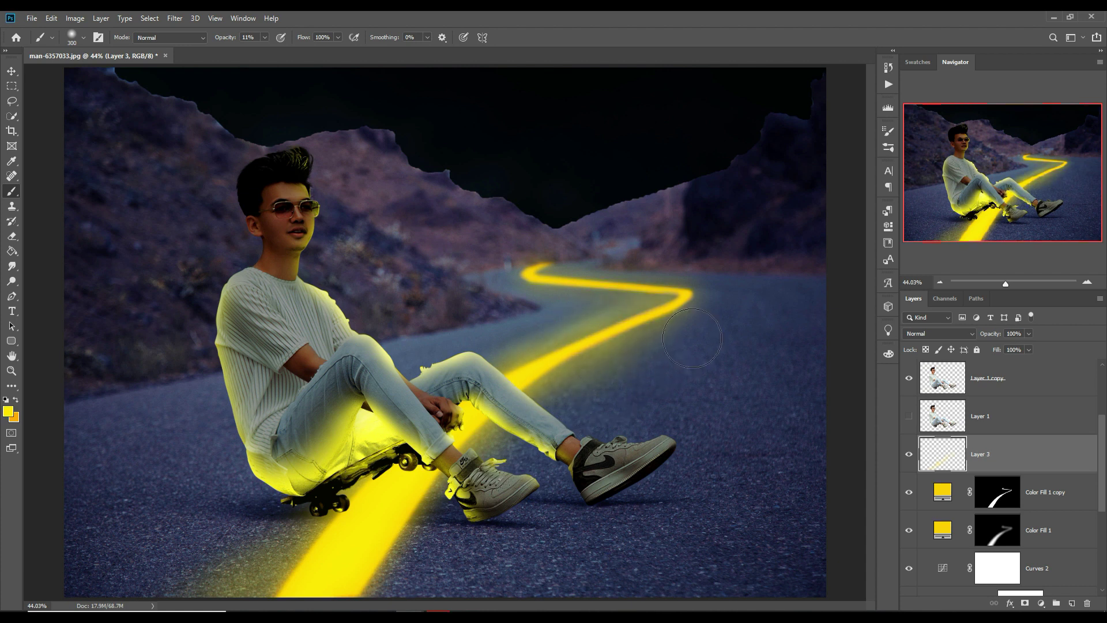
pyautogui.moveTo(487, 469); pyautogui.dragTo(519, 455)
pyautogui.moveTo(451, 519)
pyautogui.mouseDown()
pyautogui.moveTo(432, 593)
pyautogui.moveTo(322, 519)
pyautogui.moveTo(369, 528)
pyautogui.moveTo(455, 462)
pyautogui.moveTo(527, 464)
pyautogui.moveTo(501, 426)
pyautogui.mouseUp()
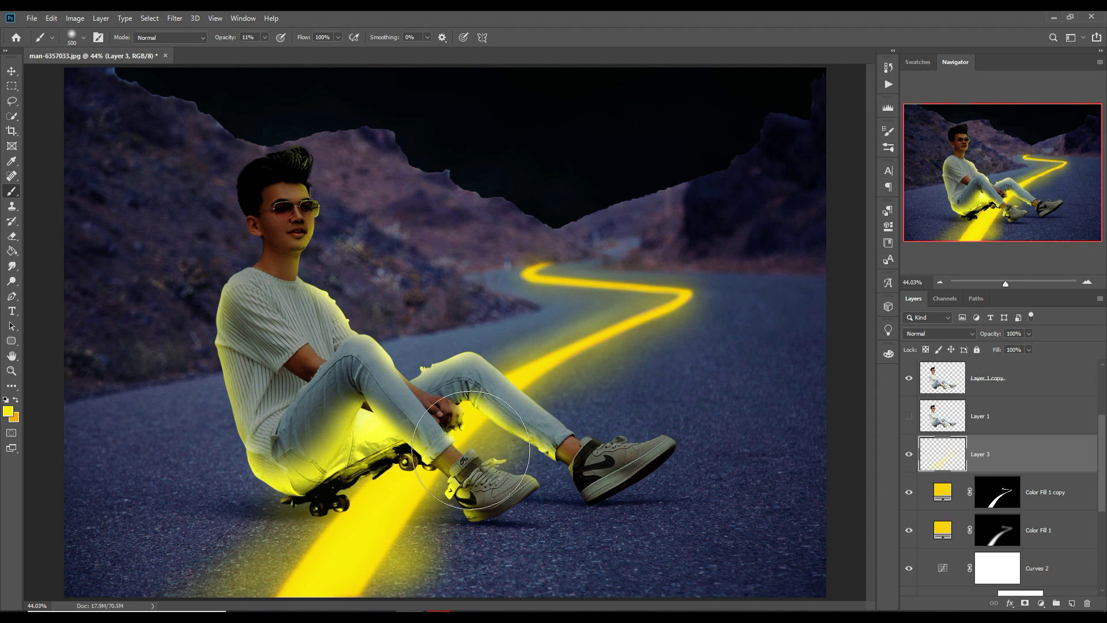
pyautogui.press(']')
pyautogui.press(']')
pyautogui.press(']')
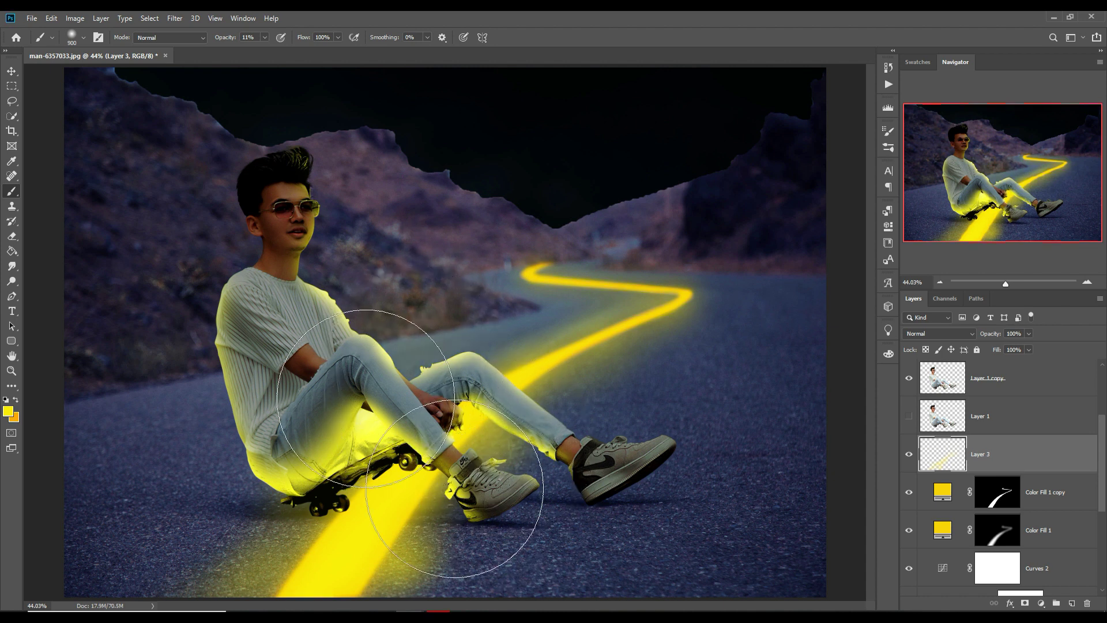
pyautogui.moveTo(506, 346)
pyautogui.mouseDown()
pyautogui.moveTo(375, 388)
pyautogui.moveTo(349, 509)
pyautogui.mouseUp()
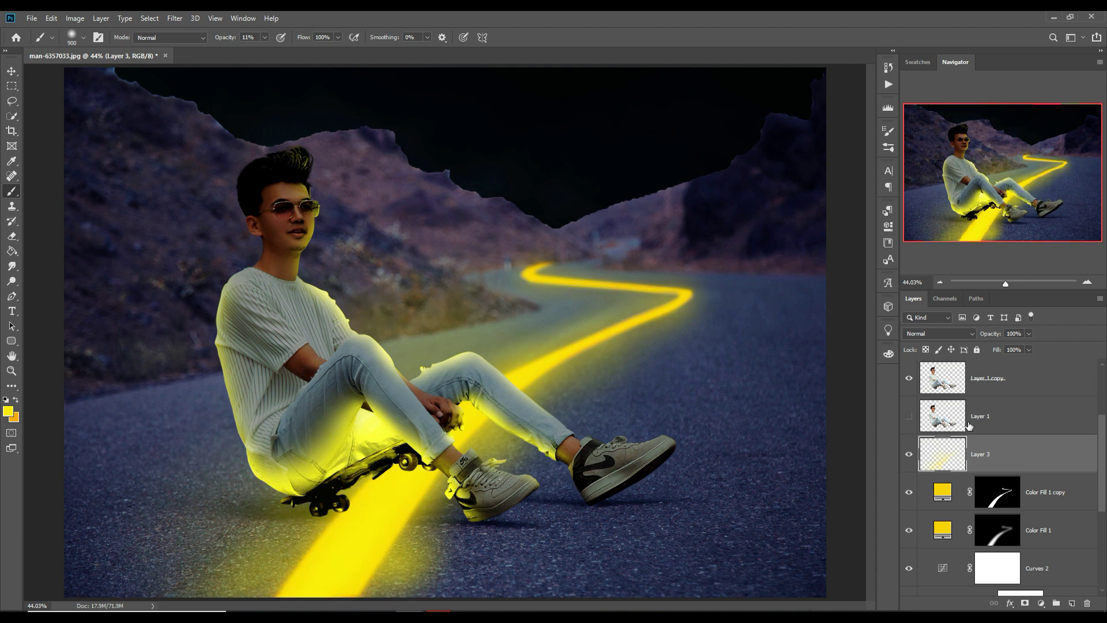
pyautogui.scroll(2, 1008, 412)
pyautogui.click(1069, 382)
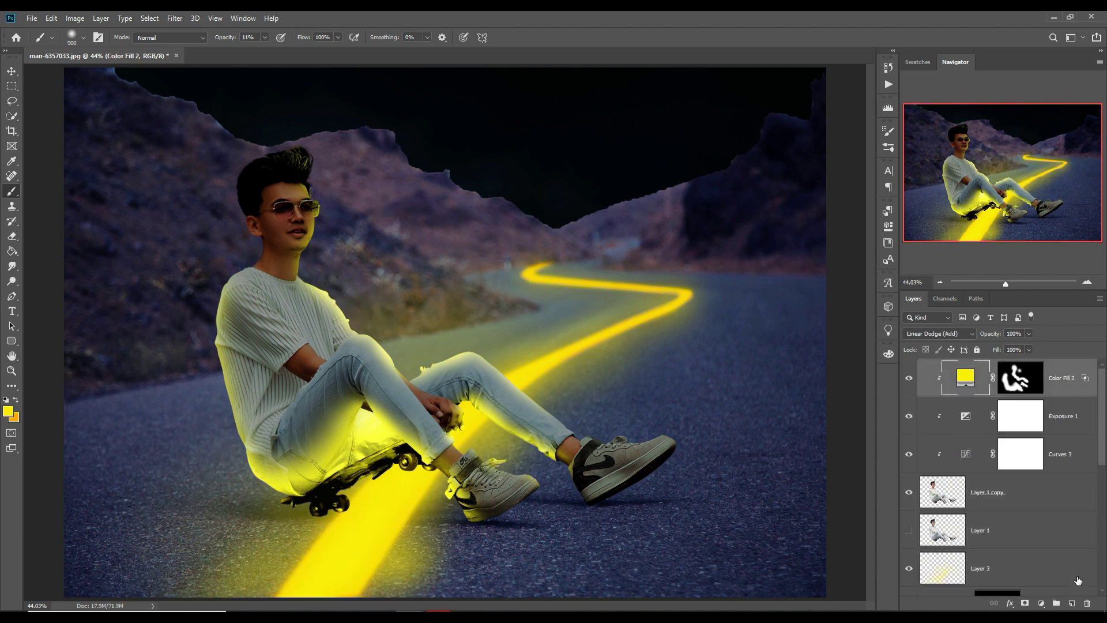
pyautogui.click(1071, 603)
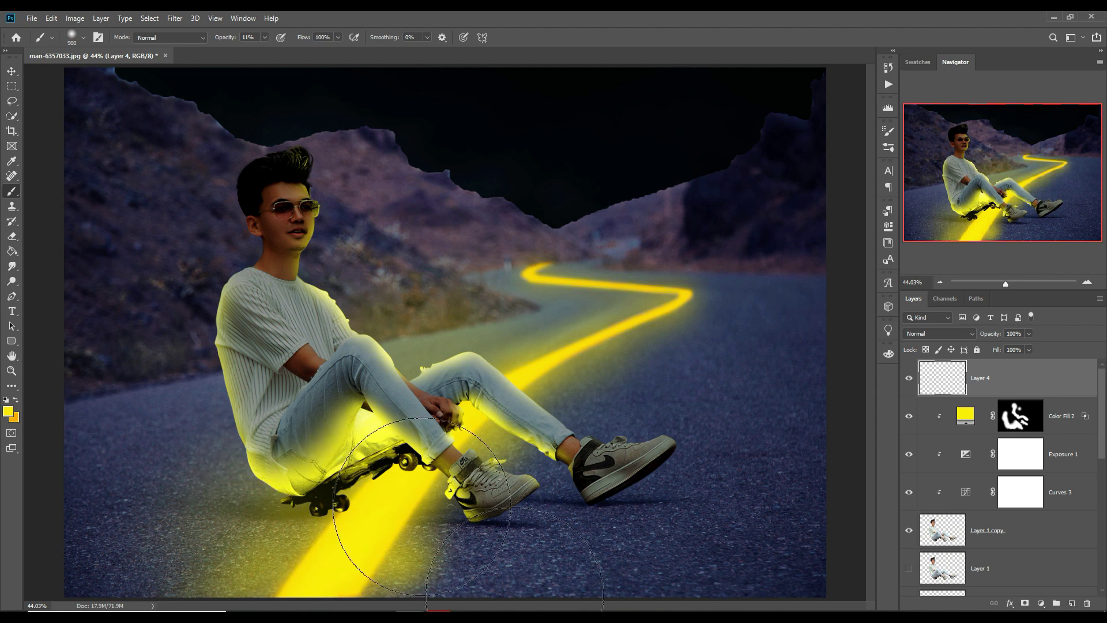
pyautogui.moveTo(420, 506); pyautogui.dragTo(434, 505)
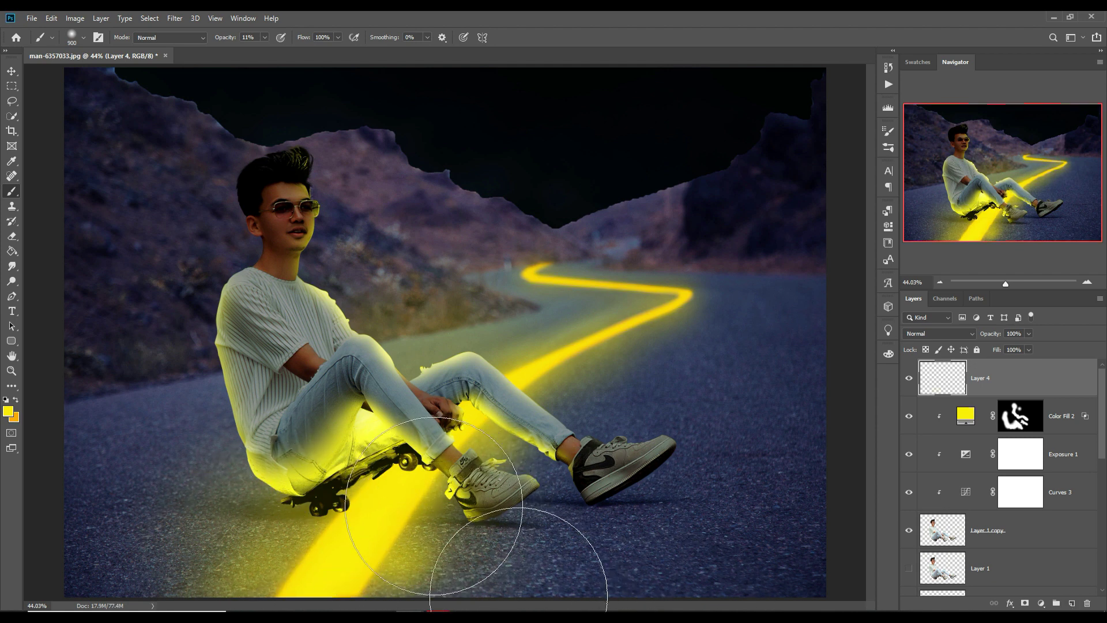
pyautogui.moveTo(179, 562); pyautogui.dragTo(236, 567)
pyautogui.moveTo(288, 542); pyautogui.dragTo(346, 494)
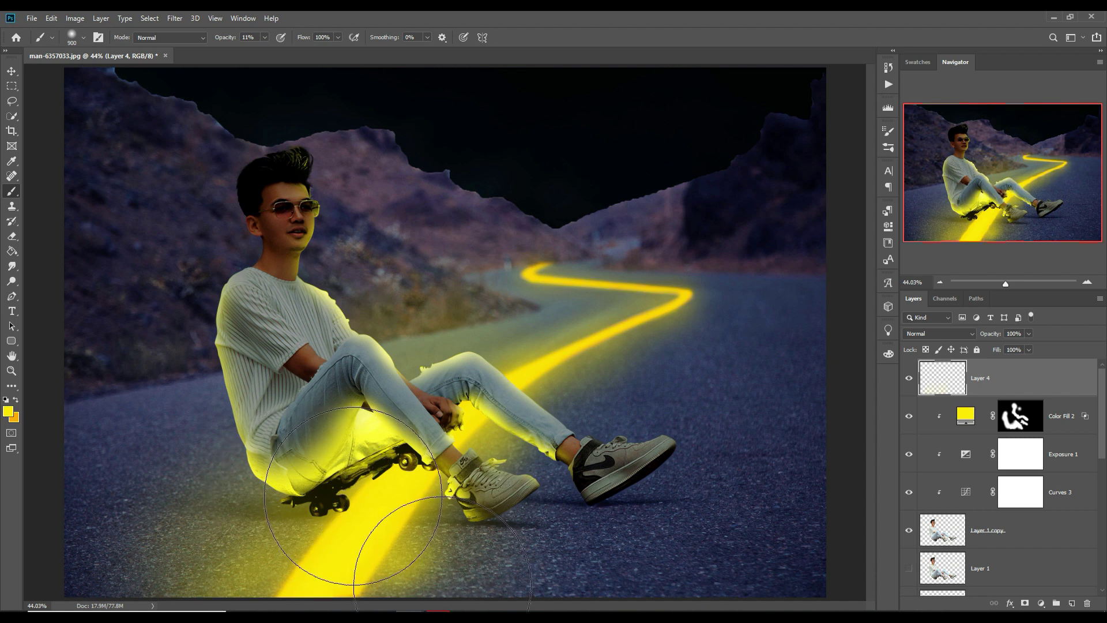
pyautogui.click(12, 74)
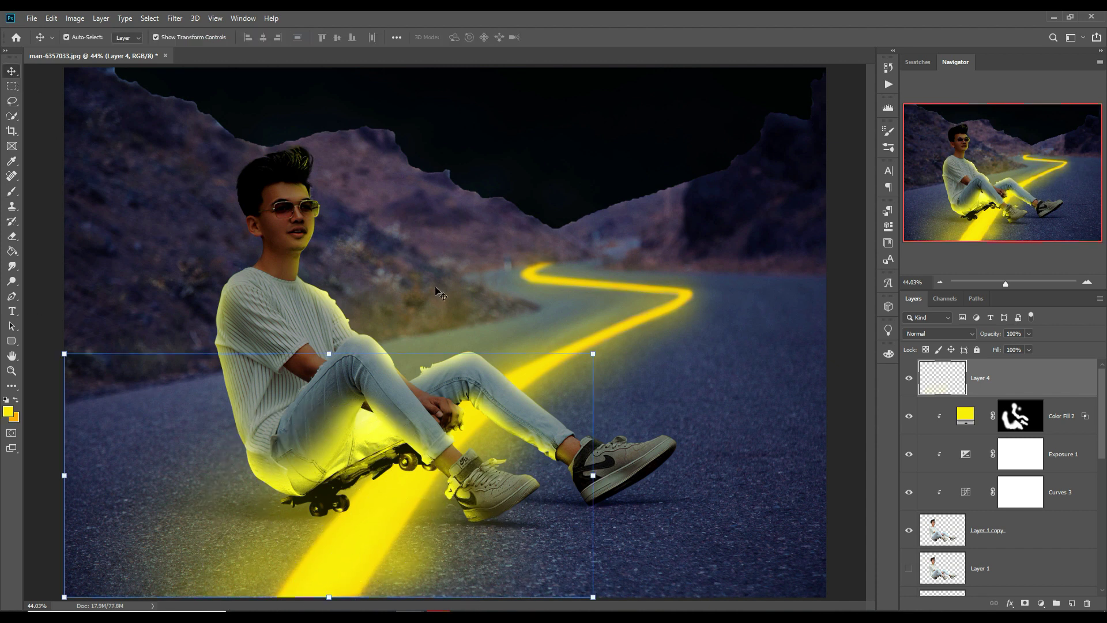
pyautogui.hotkey('ctrl', '-')
pyautogui.hotkey('ctrl', '+')
pyautogui.hotkey('ctrl', '-')
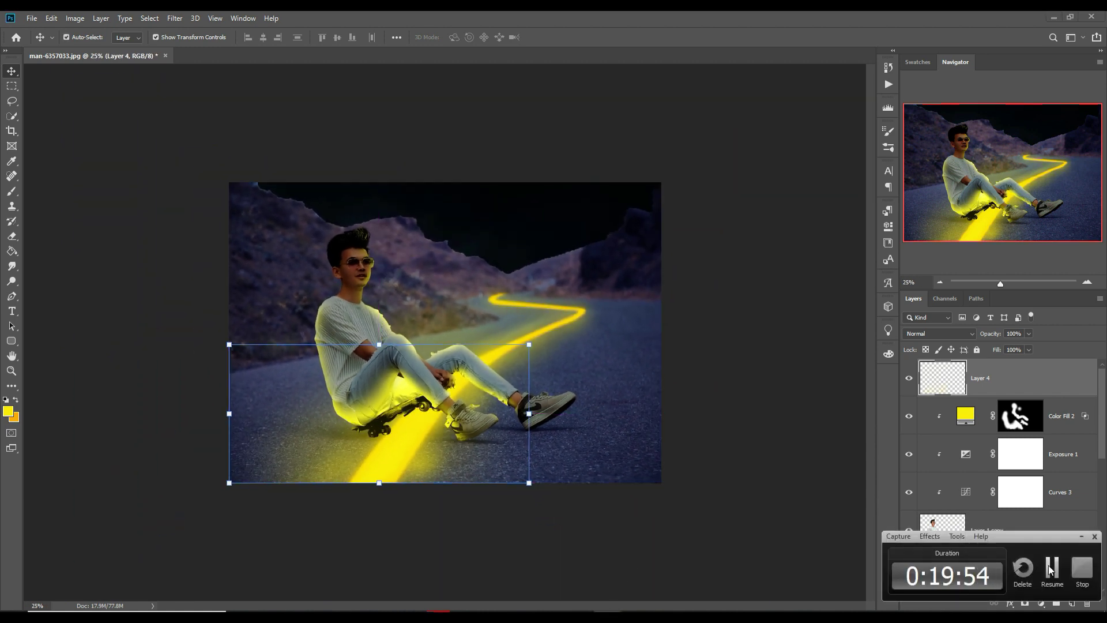
pyautogui.scroll(-1, 1020, 540)
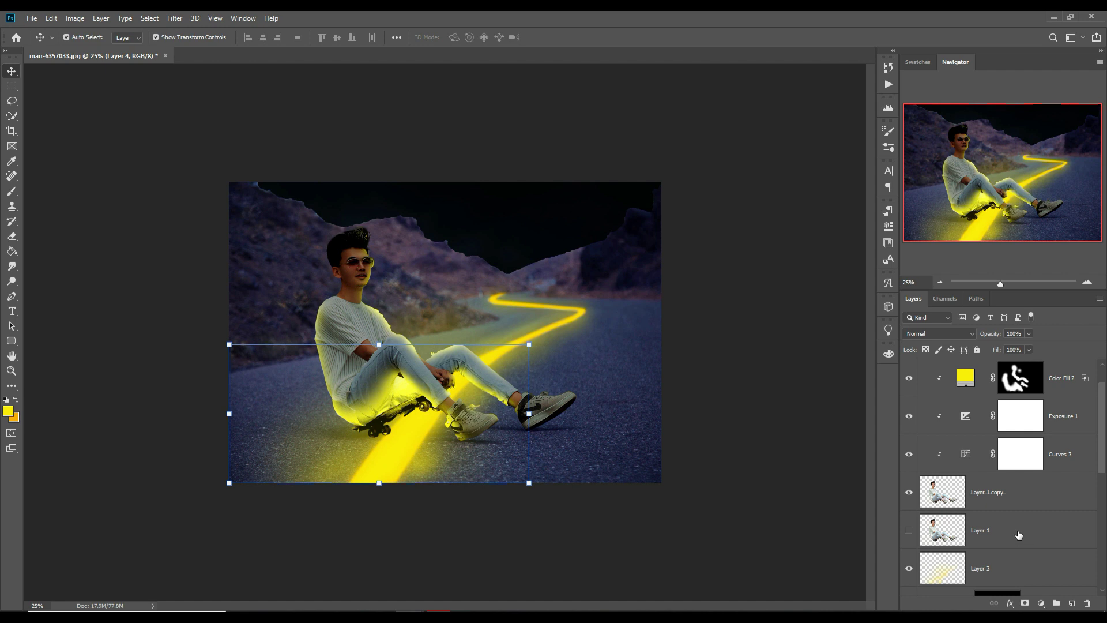
pyautogui.scroll(-2, 1021, 538)
pyautogui.scroll(-2, 1017, 536)
pyautogui.scroll(-1, 1016, 532)
pyautogui.click(1066, 428)
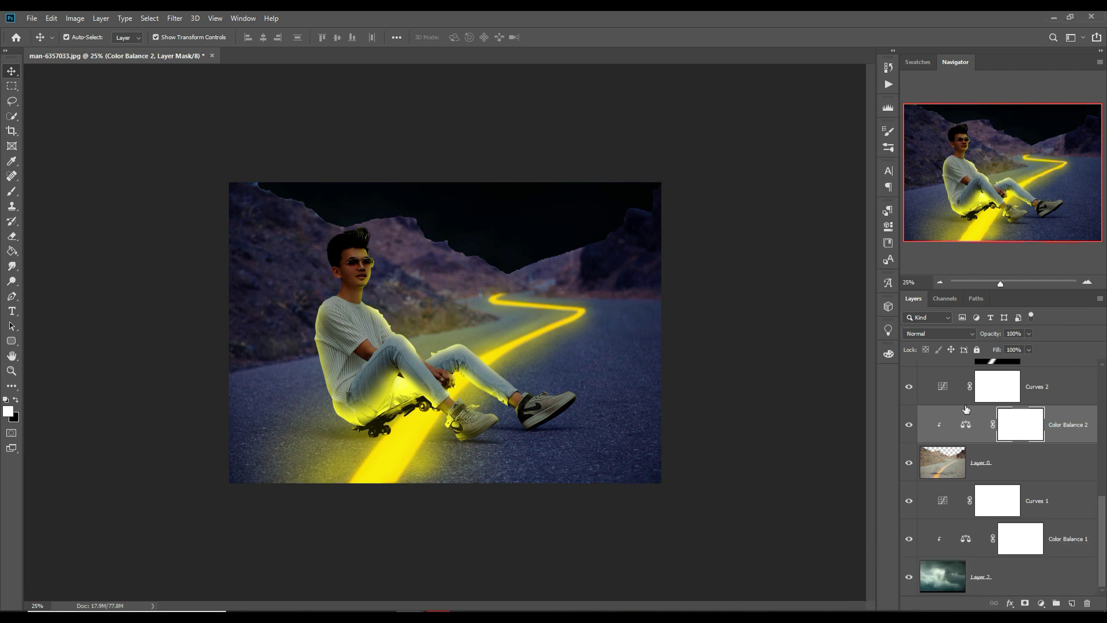
pyautogui.scroll(2, 981, 483)
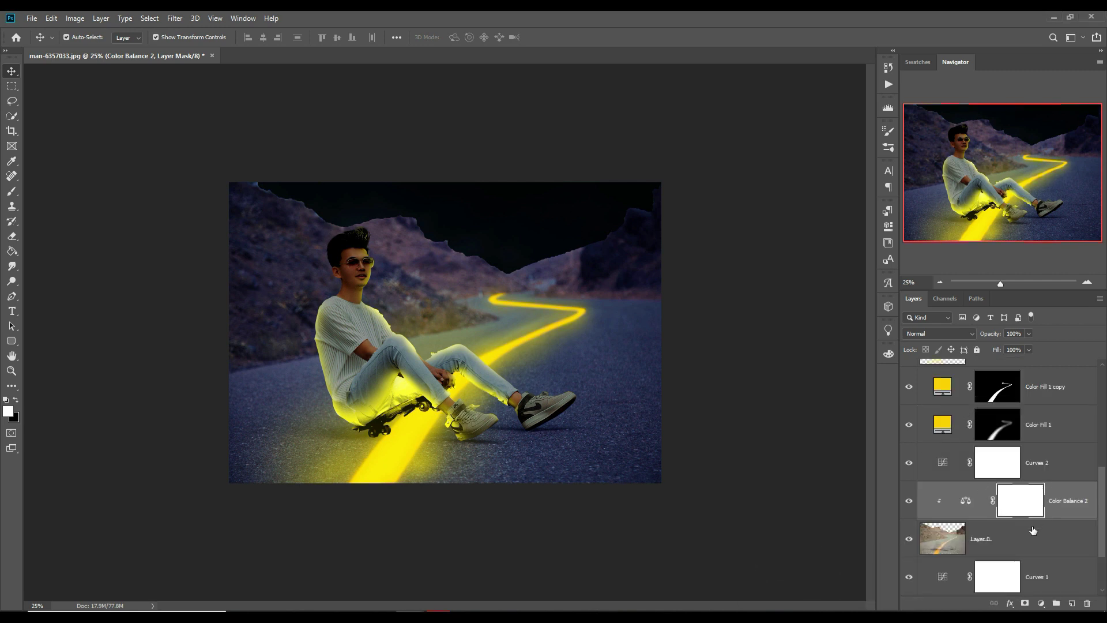
pyautogui.click(1051, 476)
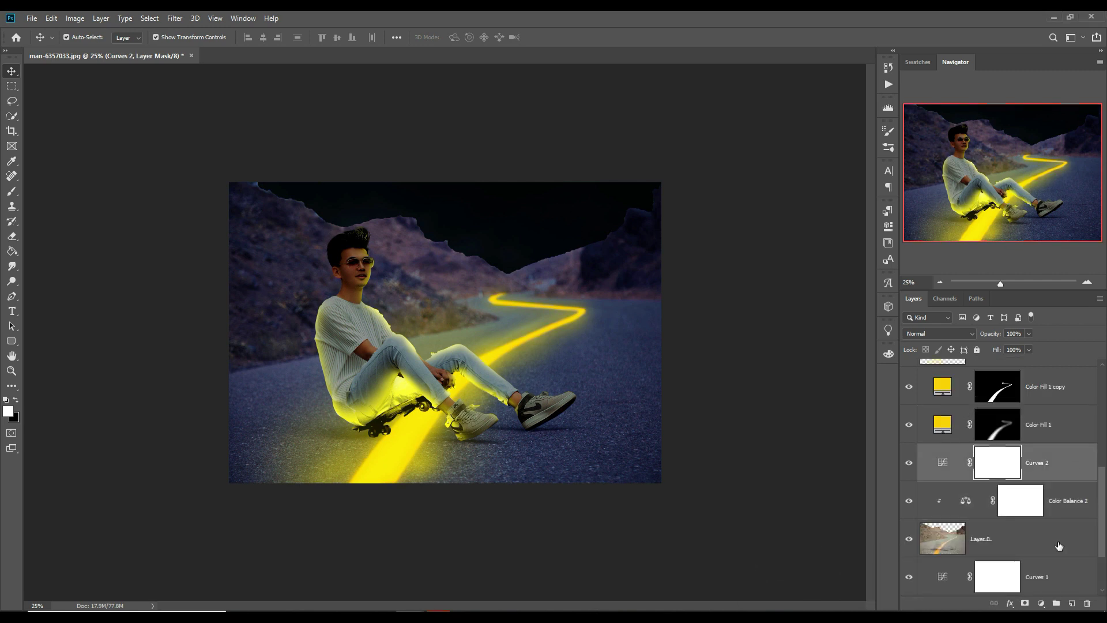
# Step: Add a Levels 1 adjustment above Curves 2 with output white lowered to 110, then close its settings
pyautogui.click(1043, 603)
pyautogui.click(1054, 446)
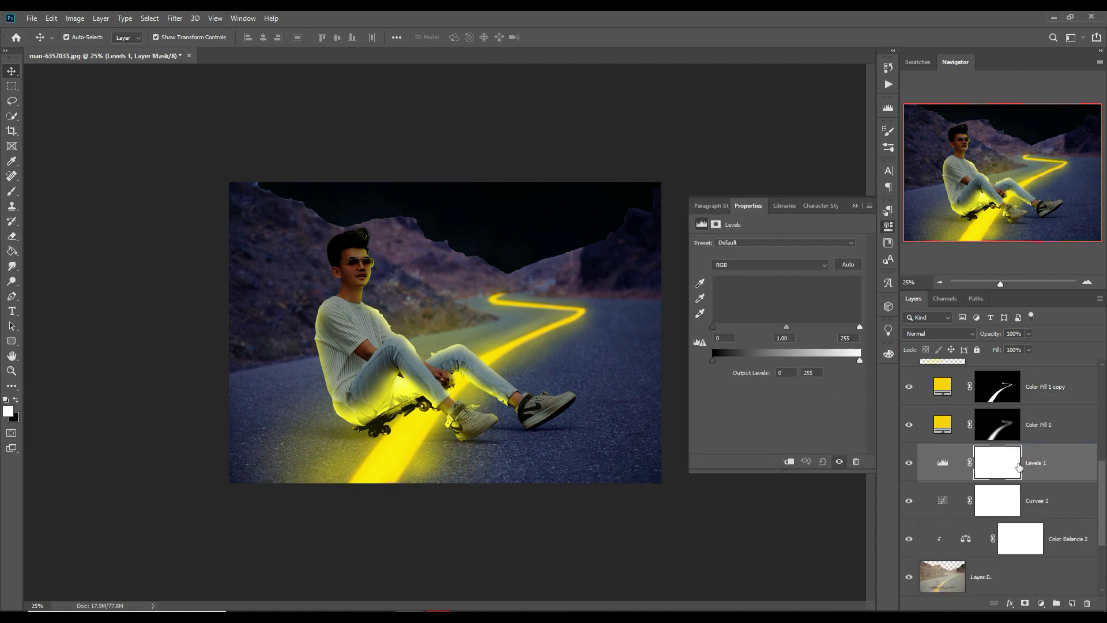
pyautogui.moveTo(722, 359); pyautogui.dragTo(711, 362)
pyautogui.moveTo(860, 360); pyautogui.dragTo(783, 361)
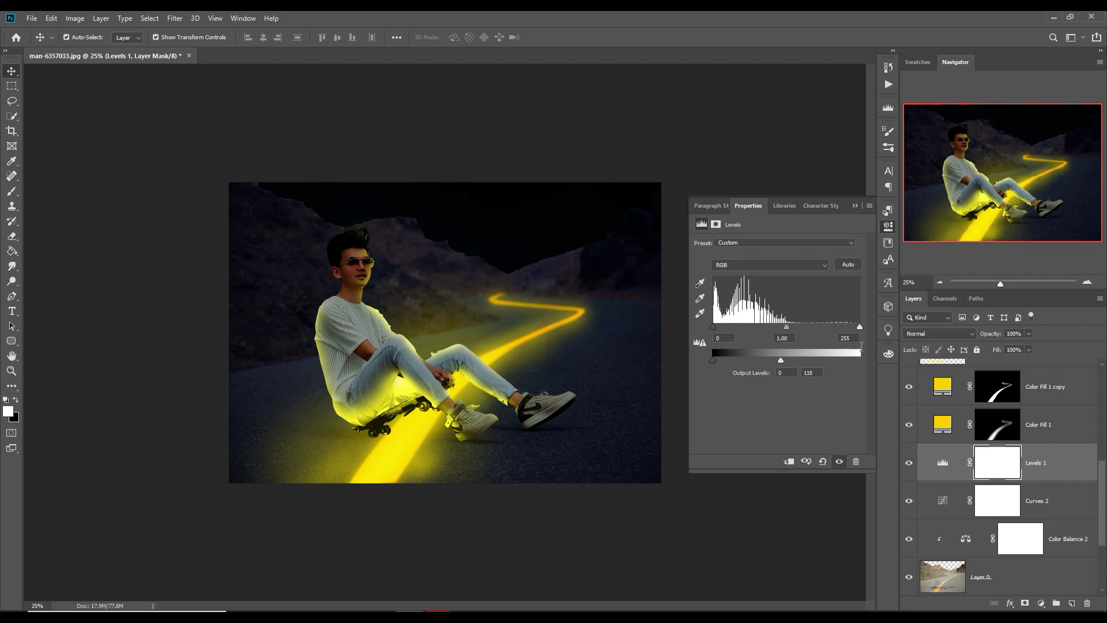
pyautogui.moveTo(858, 326); pyautogui.dragTo(859, 327)
pyautogui.click(855, 205)
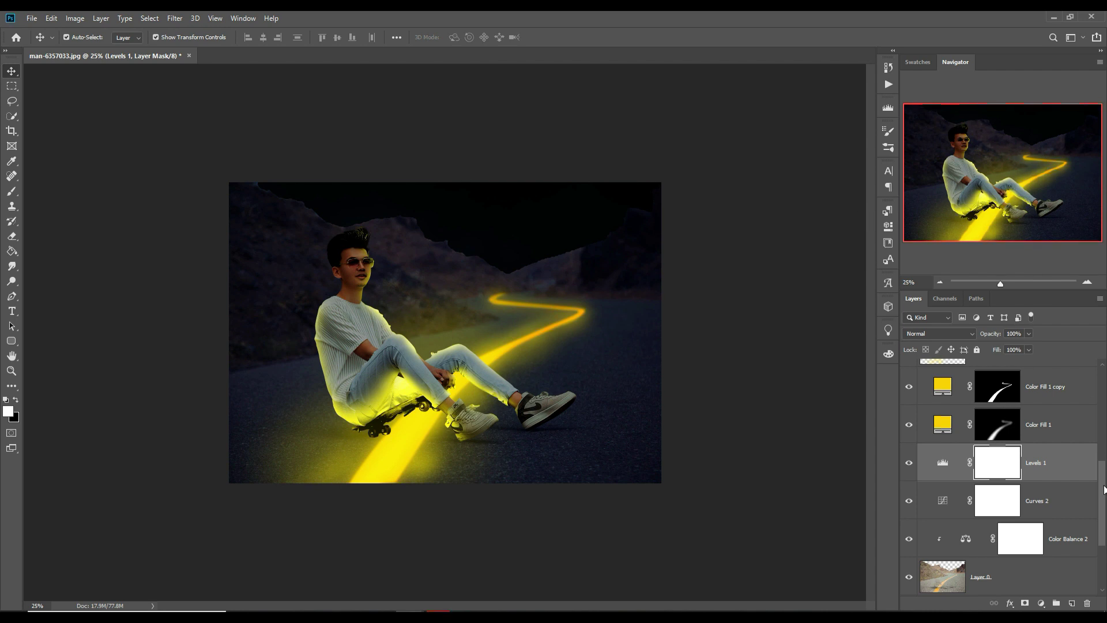
pyautogui.scroll(-1, 1103, 489)
pyautogui.scroll(4, 1104, 489)
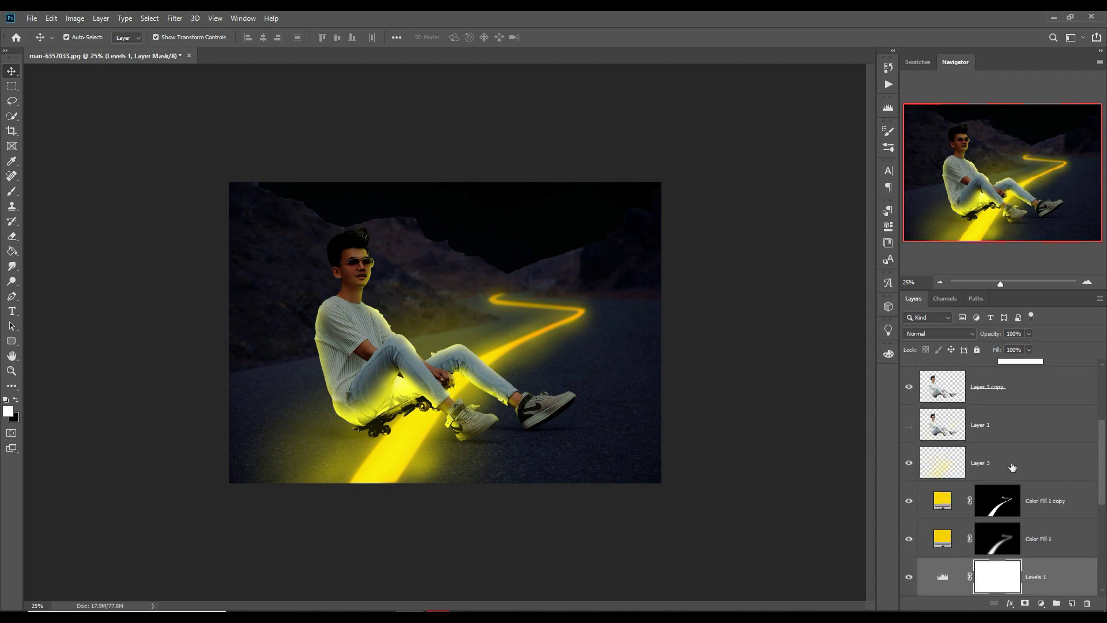
# Step: Create Layer 5 above Layer 1 and ready a smaller brush with near-black as the foreground colour
pyautogui.click(1022, 414)
pyautogui.click(1072, 603)
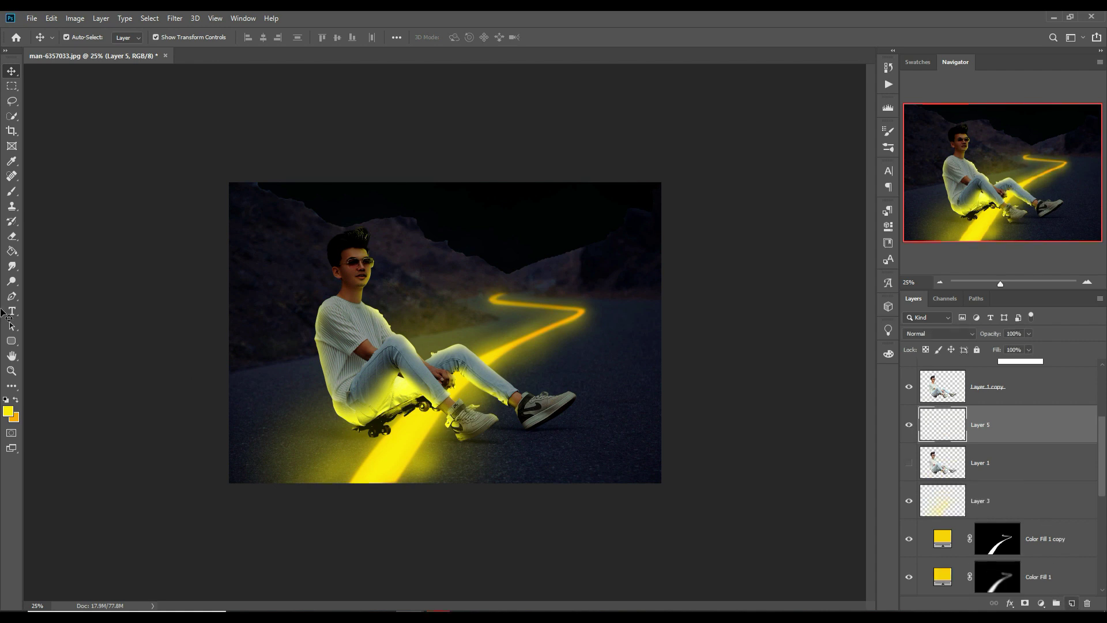
pyautogui.click(11, 191)
pyautogui.press('[')
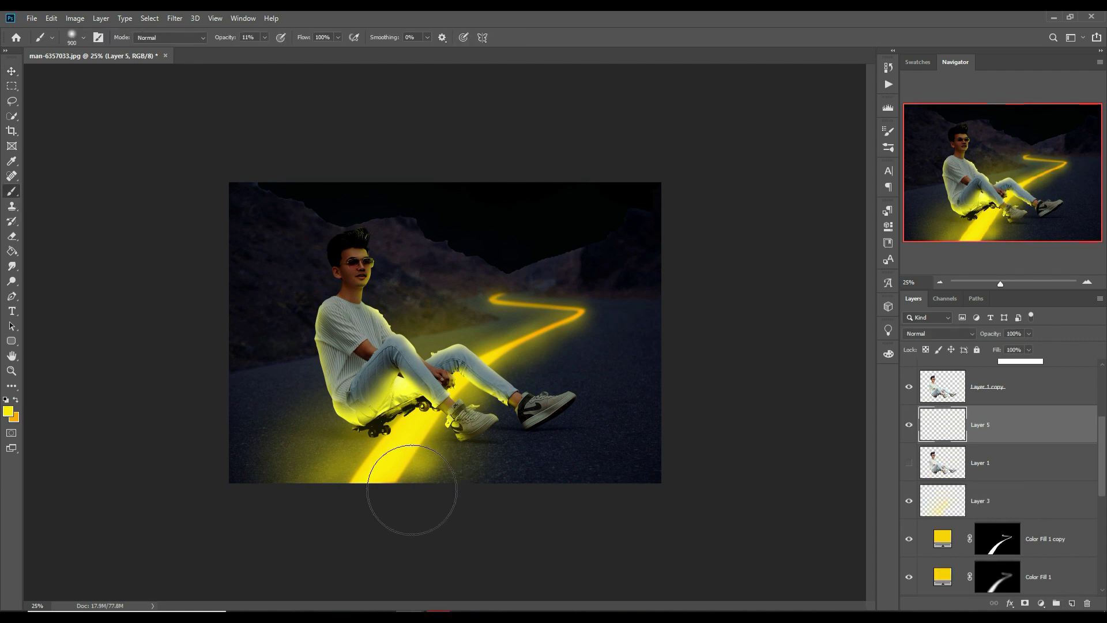
pyautogui.press('[')
pyautogui.press('[')
pyautogui.press('[')
pyautogui.press('[')
pyautogui.press('[')
pyautogui.press('[')
pyautogui.click(15, 400)
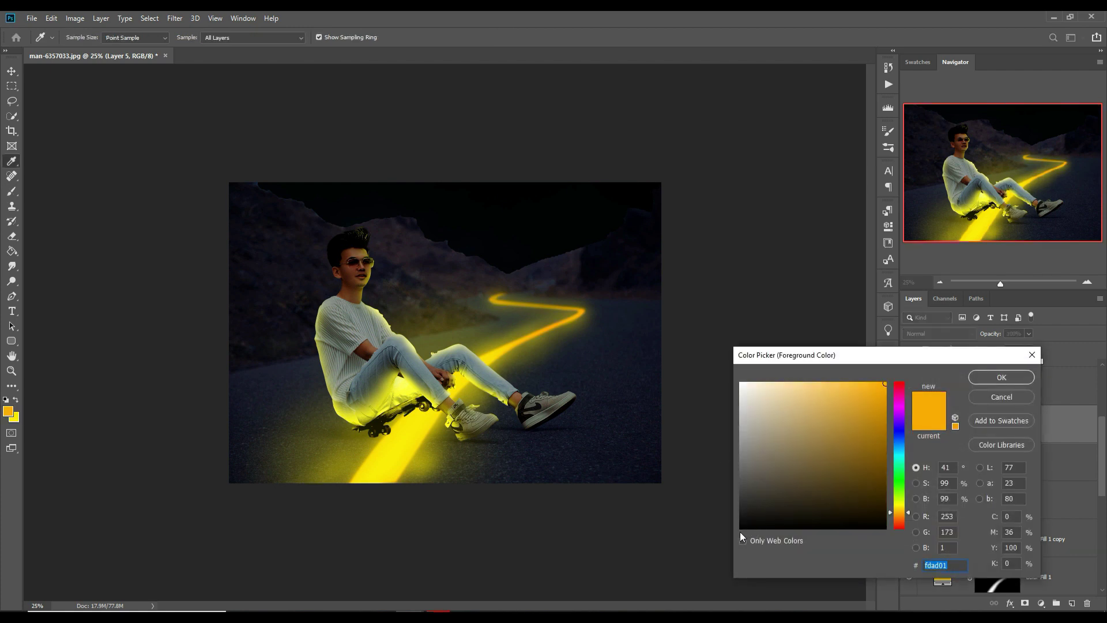
pyautogui.click(744, 534)
pyautogui.click(993, 379)
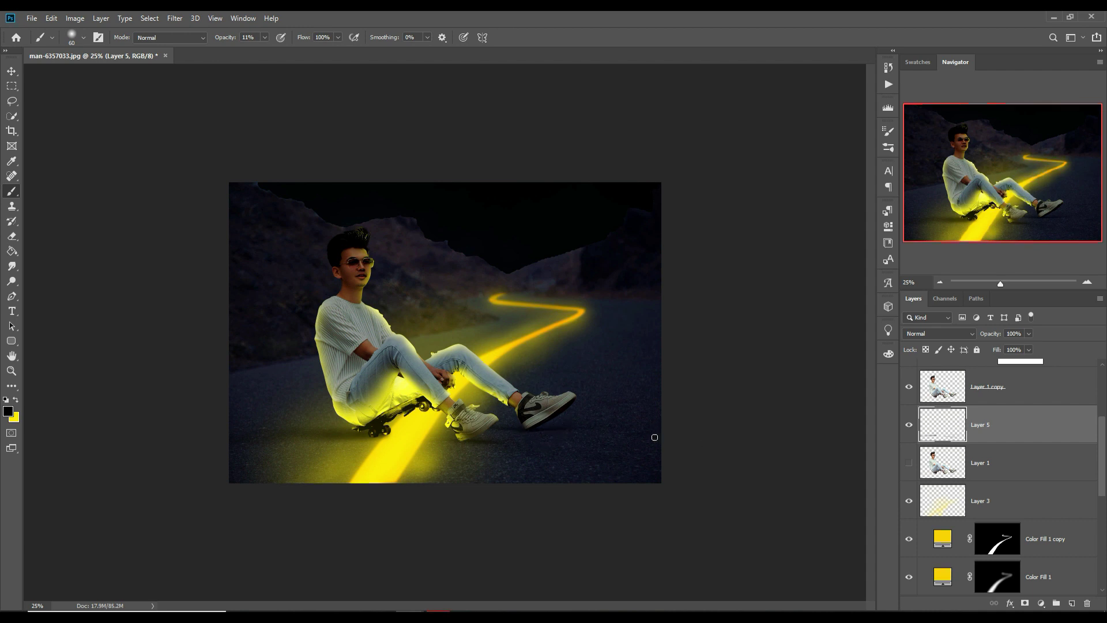
# Step: Paint a soft black shadow under the shoe on Layer 5, then retarget Color Fill 2's mask with the brush
pyautogui.click(535, 423)
pyautogui.press('v')
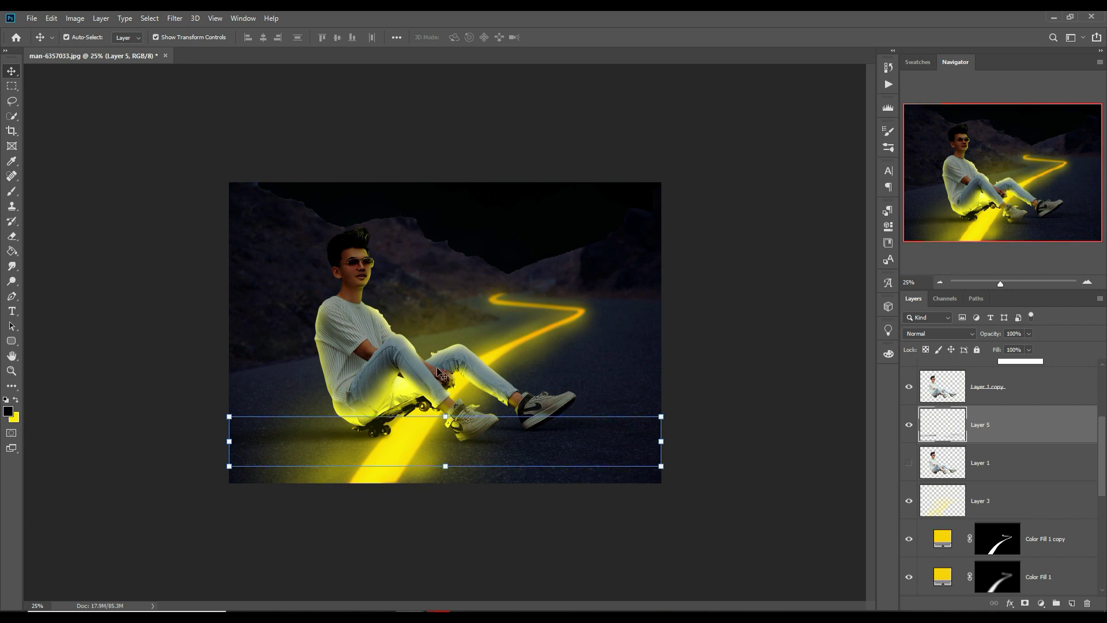
pyautogui.scroll(2, 1017, 471)
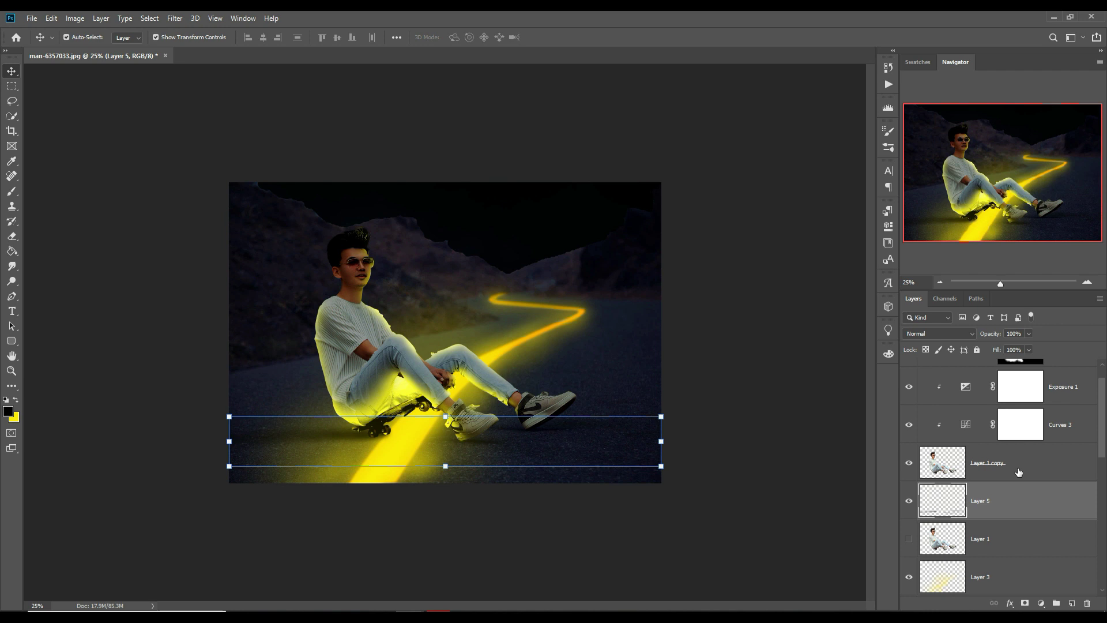
pyautogui.scroll(2, 1018, 472)
pyautogui.click(1019, 417)
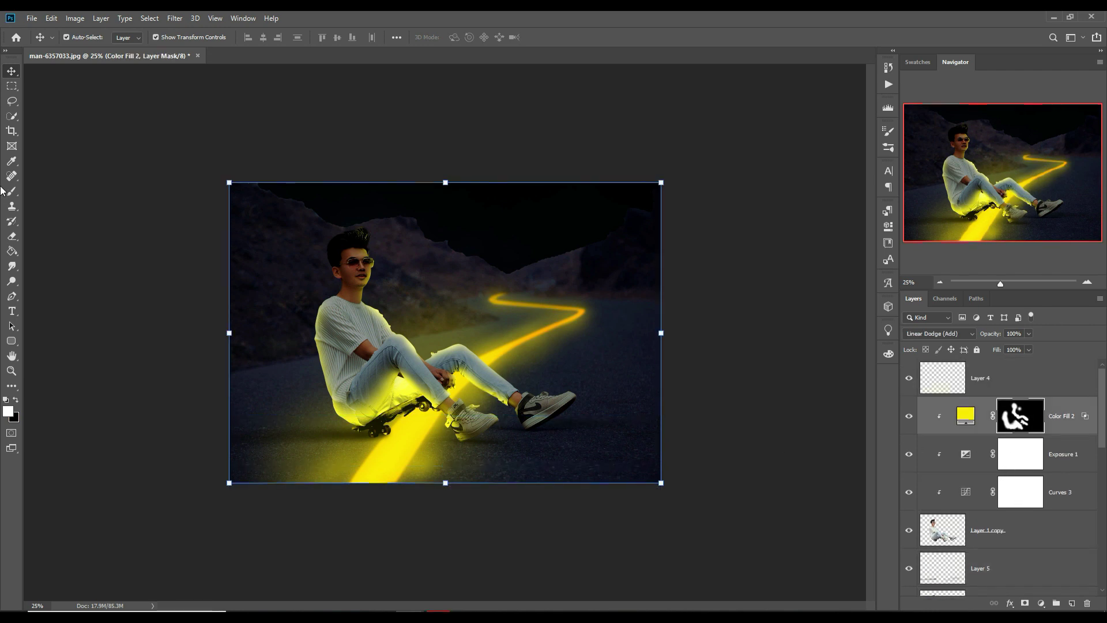
pyautogui.click(12, 191)
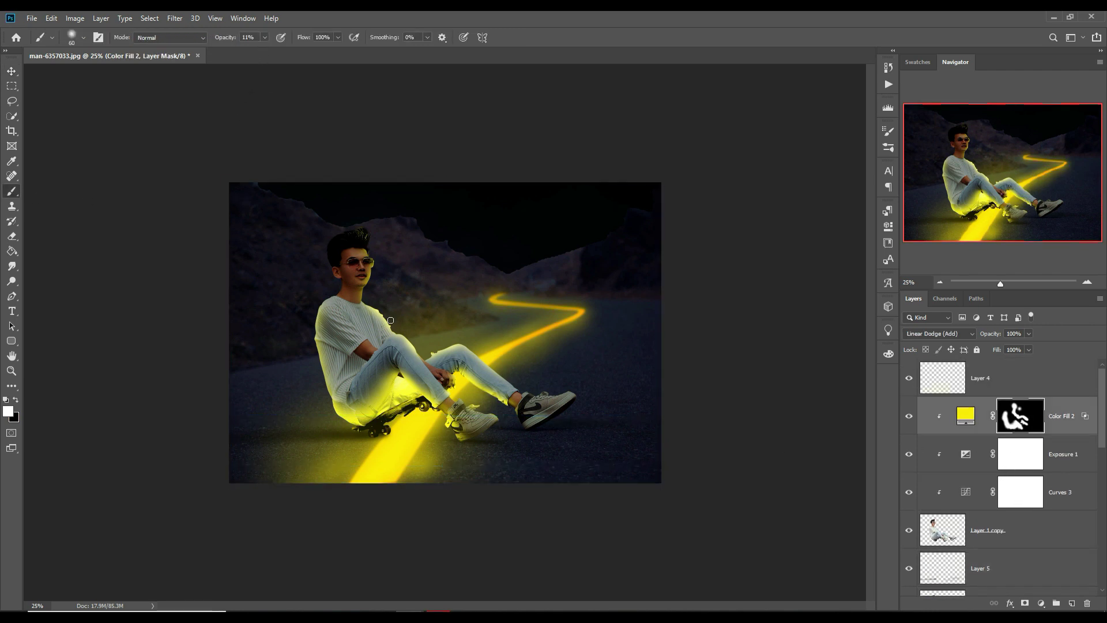
# Step: With a 200 px brush, paint glow on the shirt's left side, shoulder, neck, hair edge and sleeve
pyautogui.scroll(4, 379, 332)
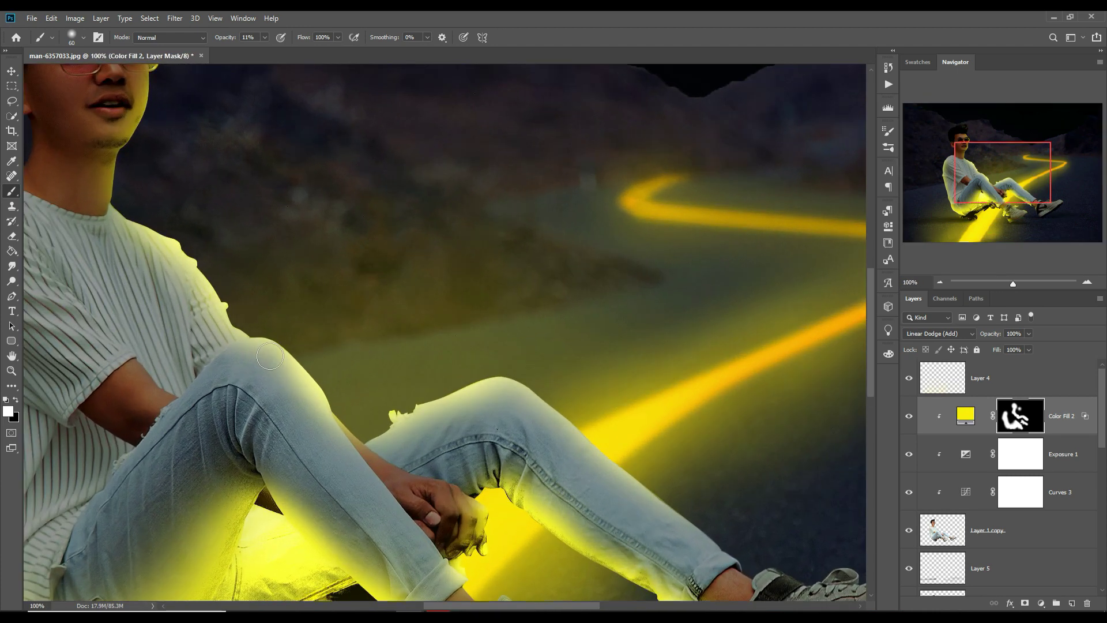
pyautogui.moveTo(270, 357); pyautogui.dragTo(684, 282)
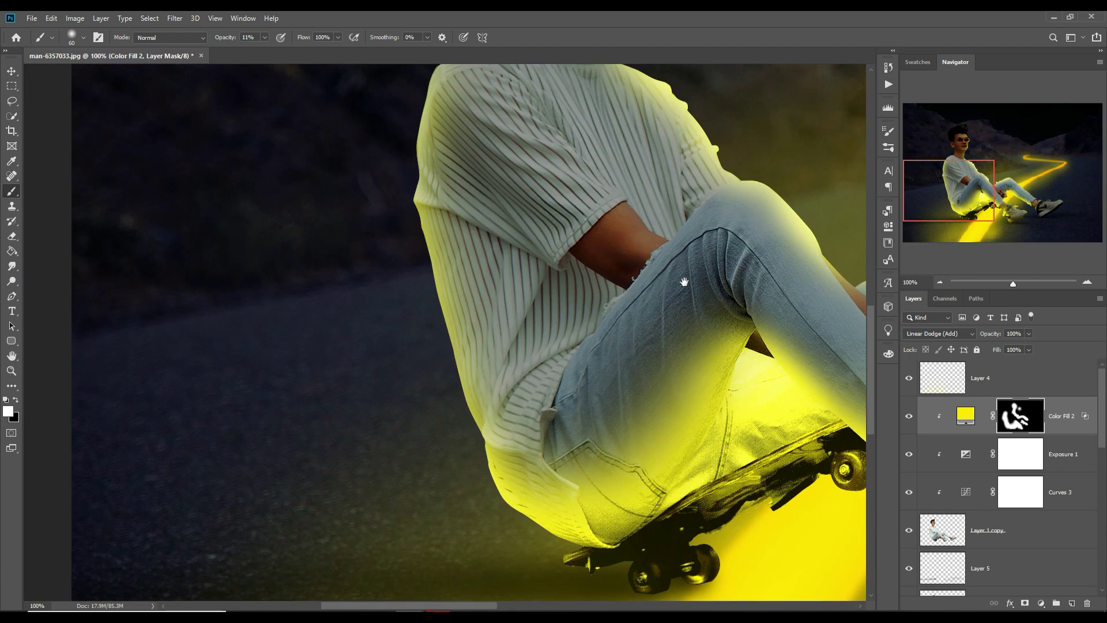
pyautogui.press(']')
pyautogui.press(']')
pyautogui.press(']')
pyautogui.moveTo(508, 403)
pyautogui.mouseDown()
pyautogui.moveTo(523, 482)
pyautogui.moveTo(448, 215)
pyautogui.mouseUp()
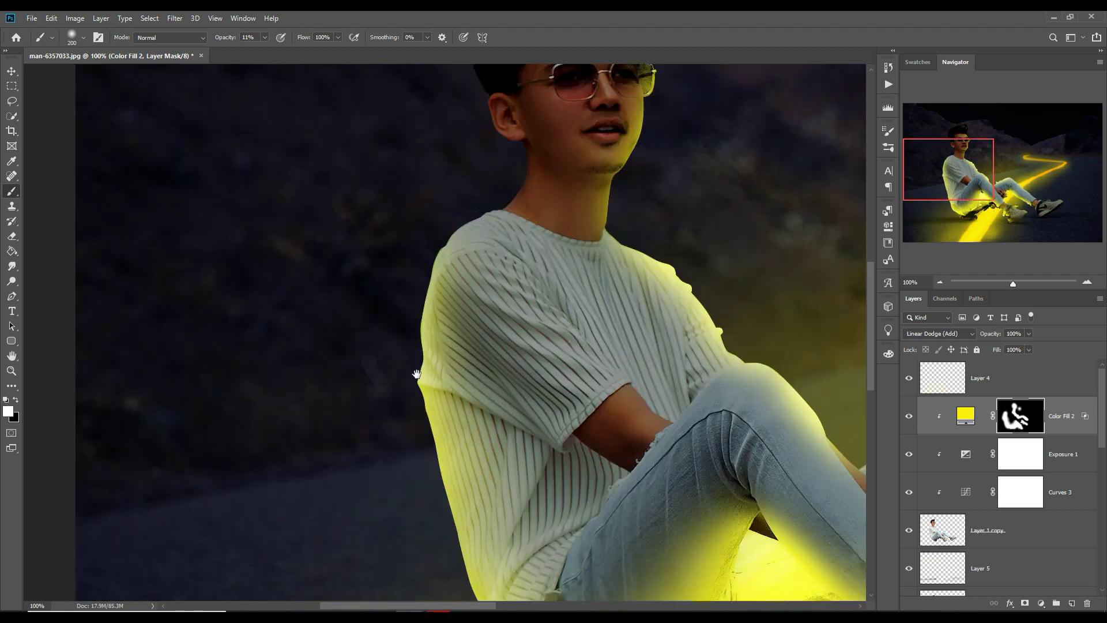
pyautogui.scroll(5, 455, 242)
pyautogui.moveTo(488, 321); pyautogui.dragTo(540, 213)
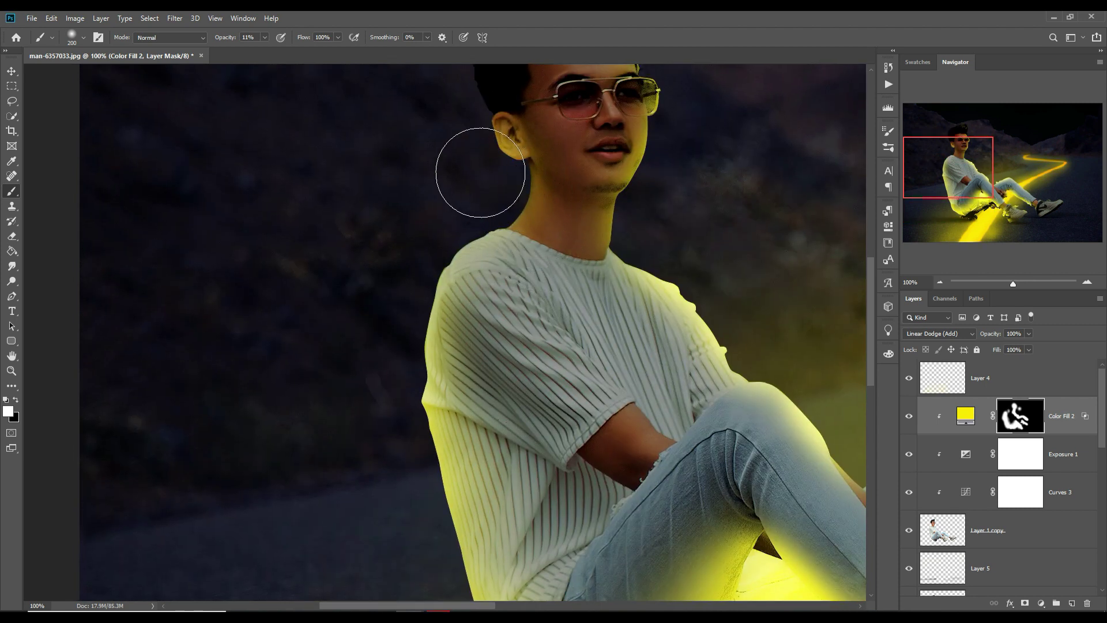
pyautogui.scroll(5, 475, 173)
pyautogui.moveTo(504, 297); pyautogui.dragTo(502, 273)
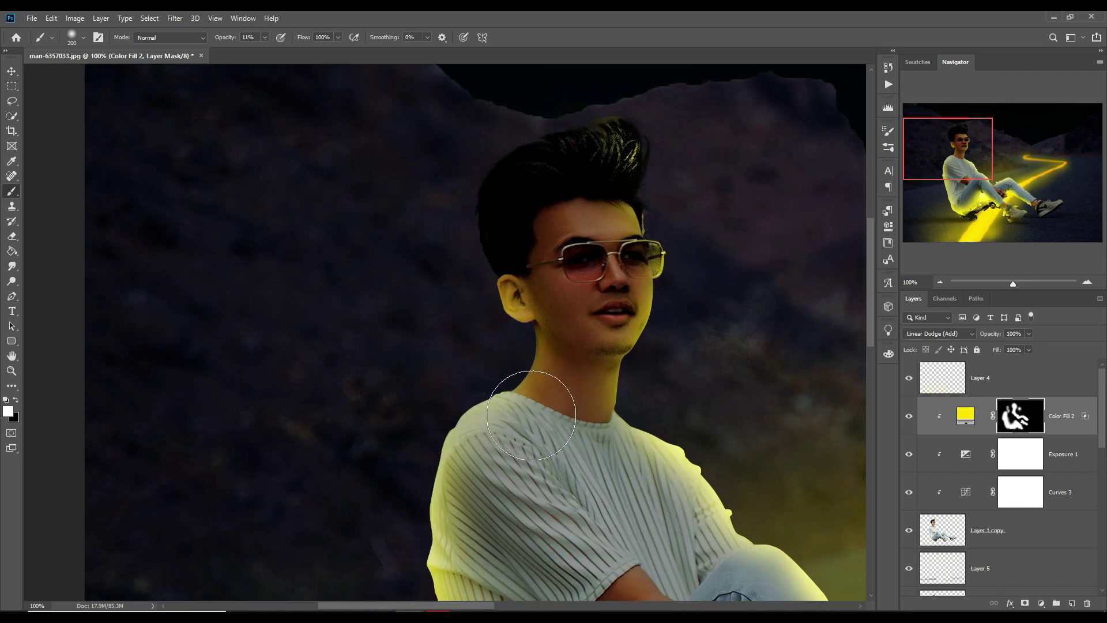
pyautogui.scroll(-5, 487, 392)
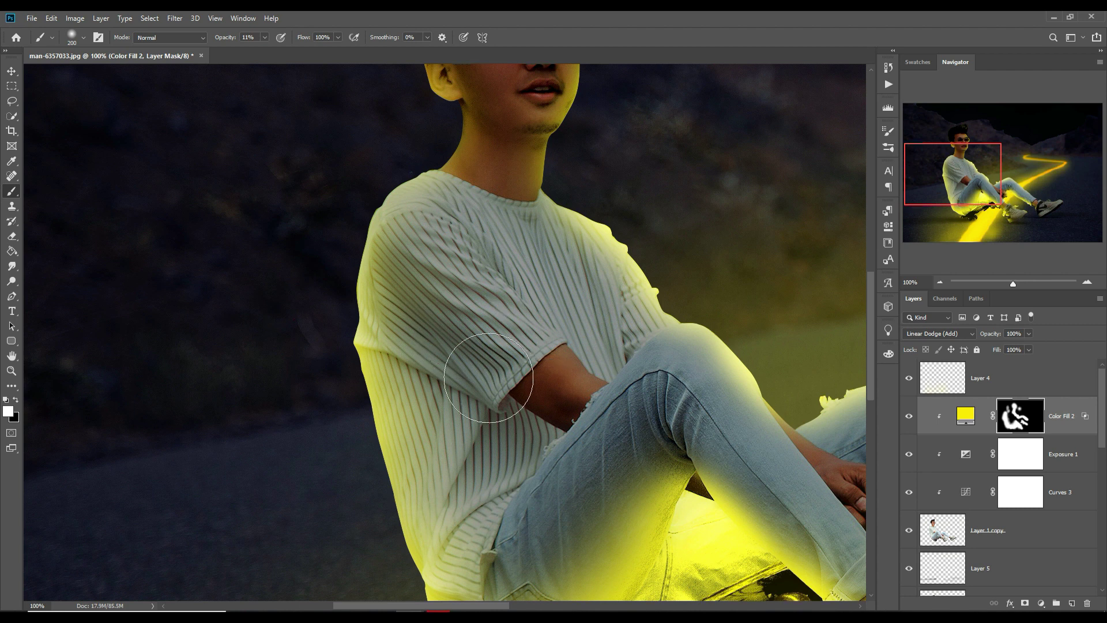
pyautogui.moveTo(527, 395); pyautogui.dragTo(543, 398)
# Step: Shrink the brush to 175 then 150 and add glow on the elbow, shoulder, heel, ankle and jeans
pyautogui.press('[')
pyautogui.moveTo(575, 520)
pyautogui.mouseDown()
pyautogui.moveTo(584, 420)
pyautogui.moveTo(586, 460)
pyautogui.mouseUp()
pyautogui.press('[')
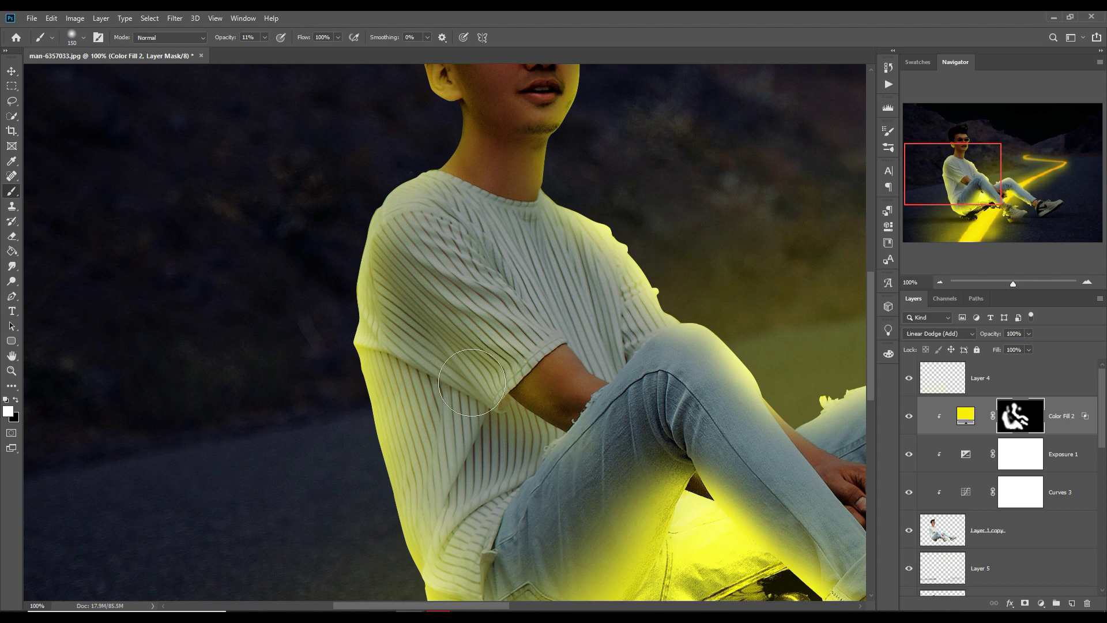
pyautogui.moveTo(420, 298); pyautogui.dragTo(437, 375)
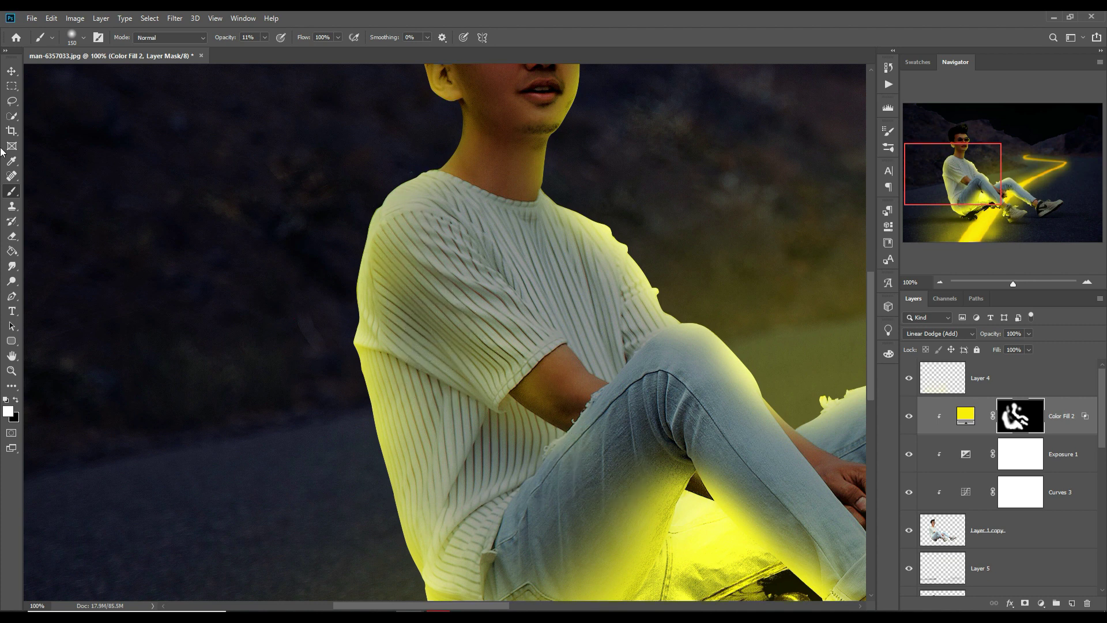
pyautogui.moveTo(555, 383)
pyautogui.mouseDown()
pyautogui.moveTo(202, 284)
pyautogui.moveTo(156, 284)
pyautogui.mouseUp()
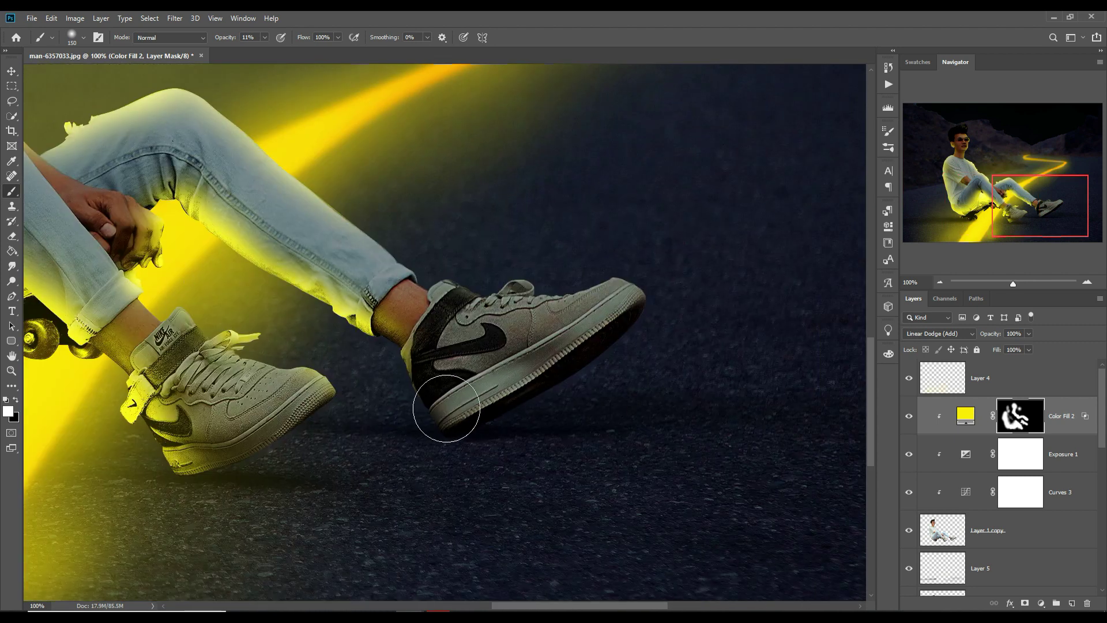
pyautogui.moveTo(464, 404); pyautogui.dragTo(305, 272)
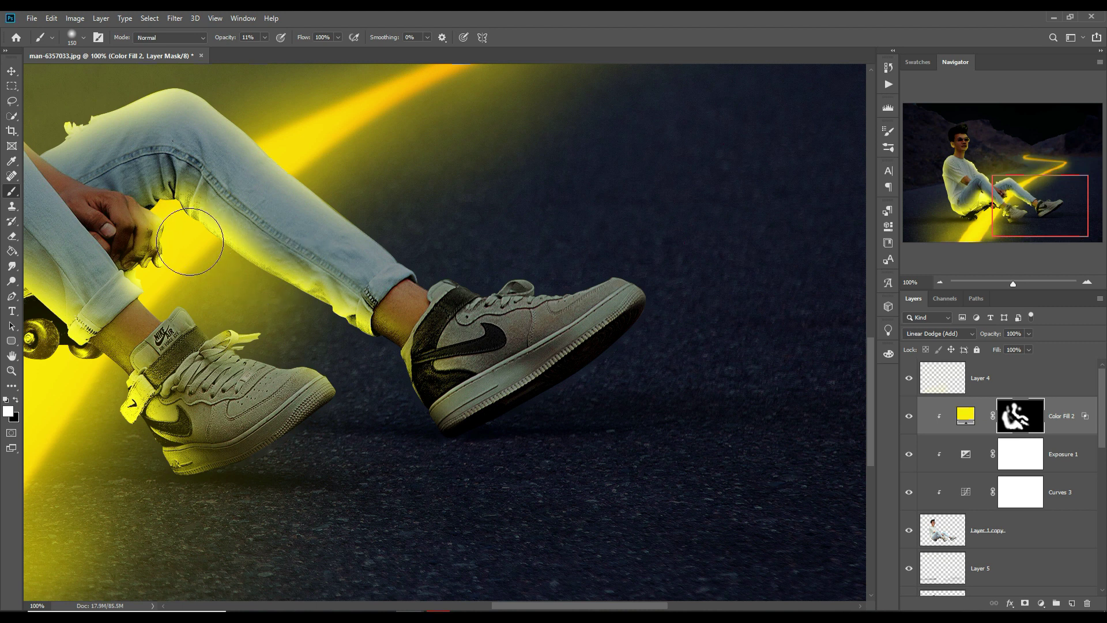
pyautogui.click(11, 71)
pyautogui.hotkey('ctrl', '0')
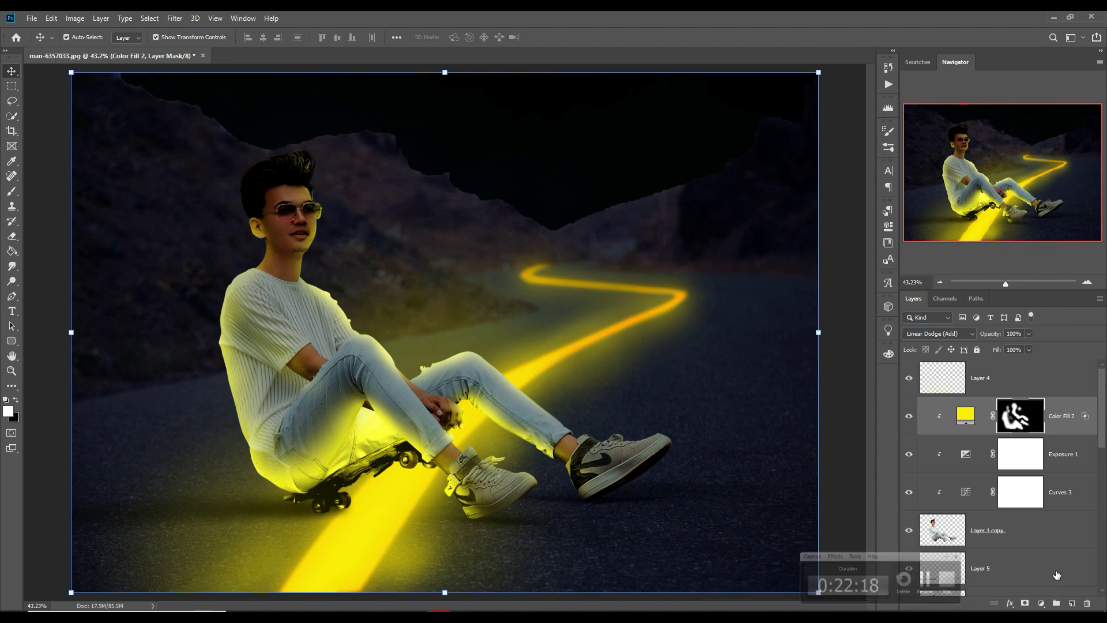
# Step: Add a new Layer 6 clipped to the Layer 0 road photo
pyautogui.scroll(-3, 1031, 481)
pyautogui.scroll(-3, 1032, 481)
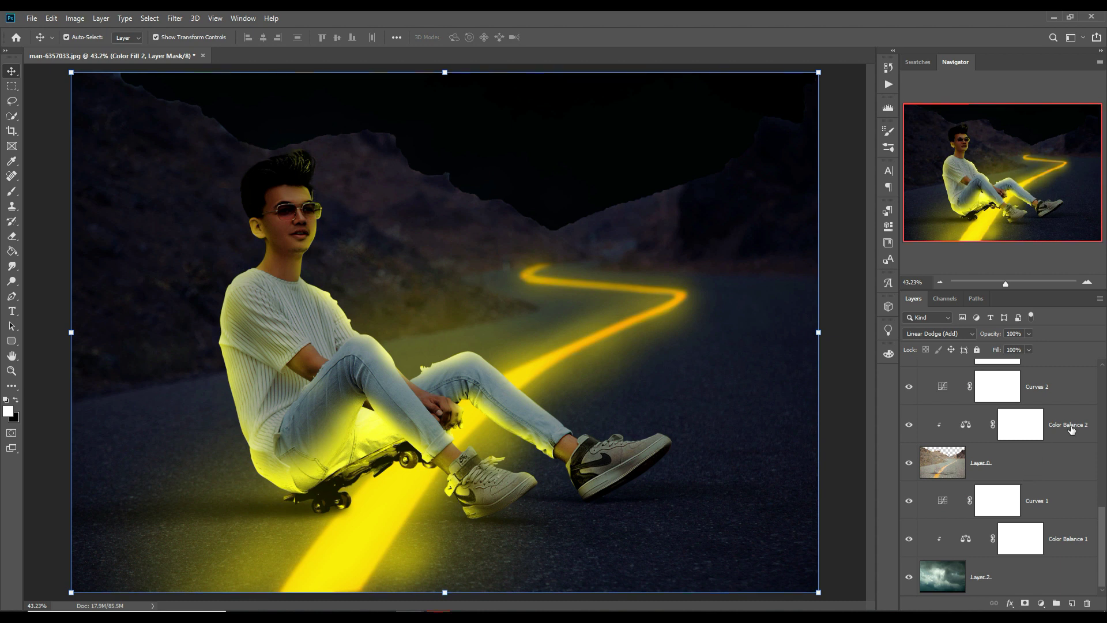
pyautogui.click(1059, 467)
pyautogui.click(1072, 603)
pyautogui.hotkey('ctrl', 'alt', 'g')
pyautogui.press('b')
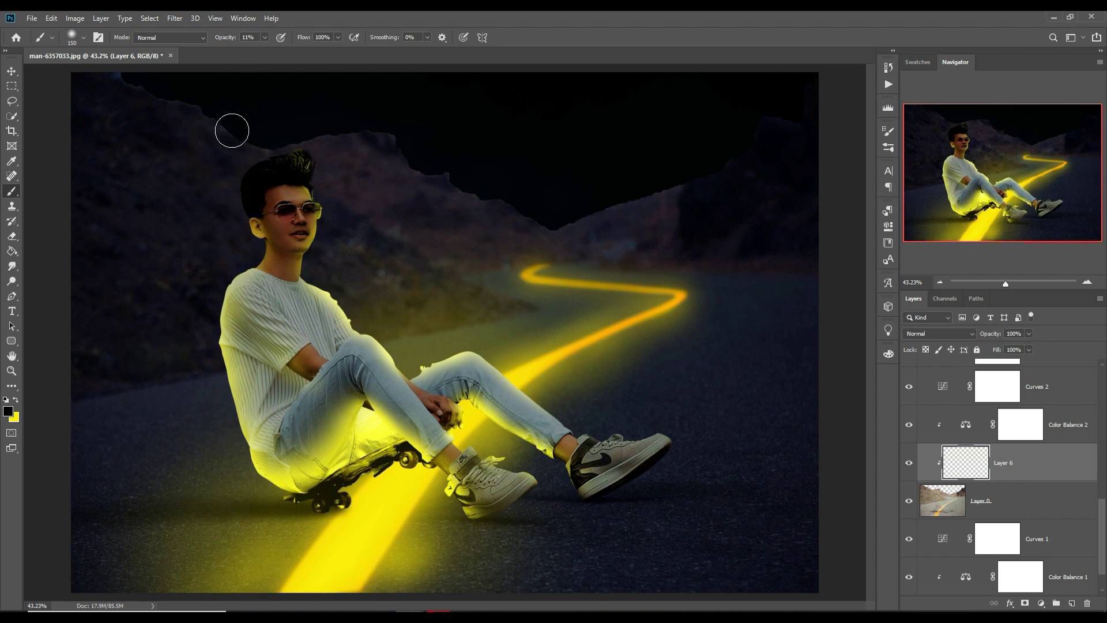
# Step: With an 800 px brush, paint dark over the mountain ridge and sky toward the road glow
pyautogui.press(']')
pyautogui.press(']')
pyautogui.press(']')
pyautogui.hotkey('ctrl', '-')
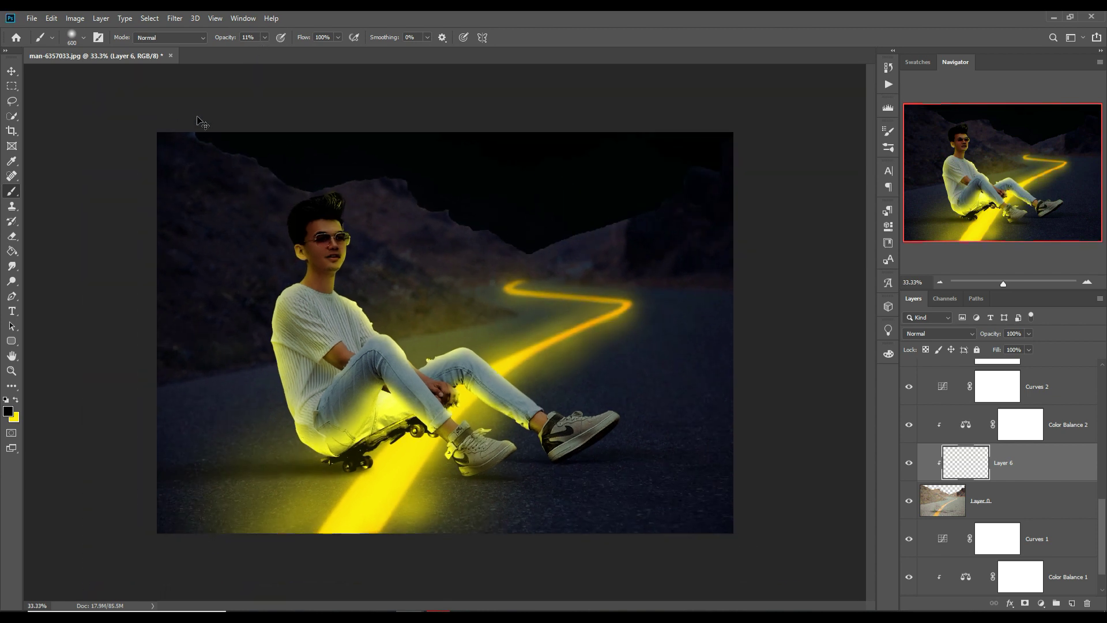
pyautogui.press(']')
pyautogui.press(']')
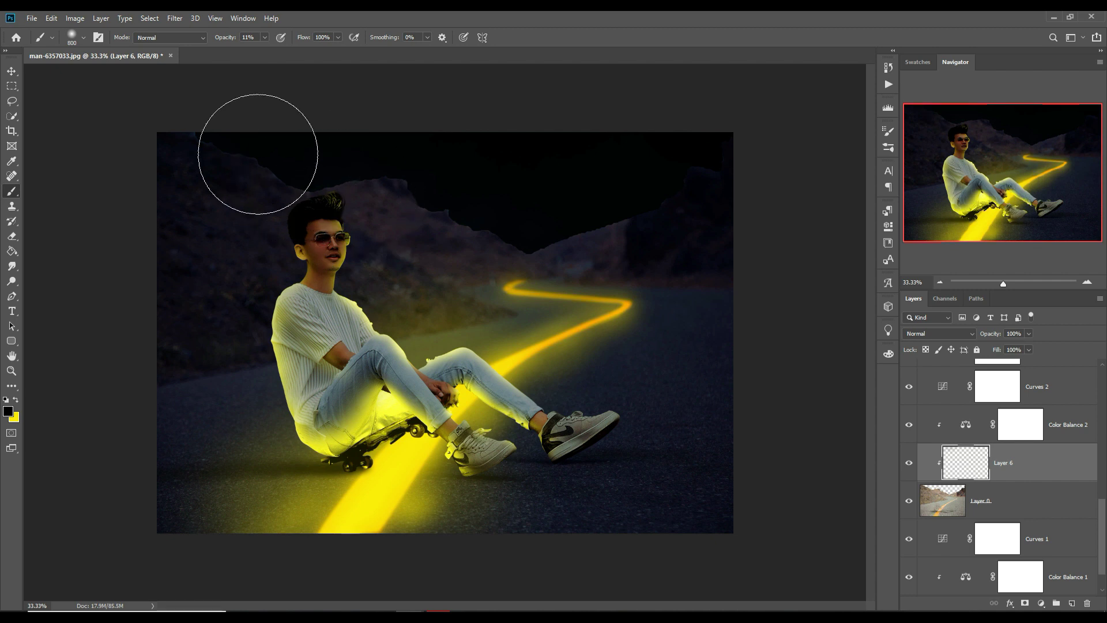
pyautogui.moveTo(504, 244)
pyautogui.mouseDown()
pyautogui.moveTo(607, 272)
pyautogui.moveTo(783, 210)
pyautogui.moveTo(343, 200)
pyautogui.mouseUp()
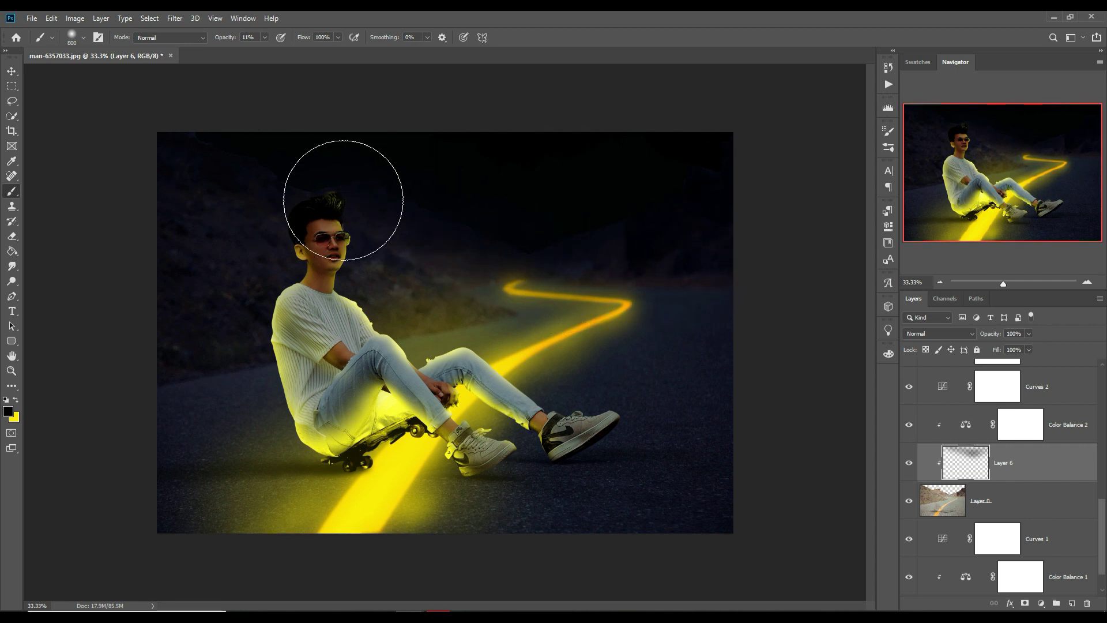
pyautogui.moveTo(343, 200); pyautogui.dragTo(559, 271)
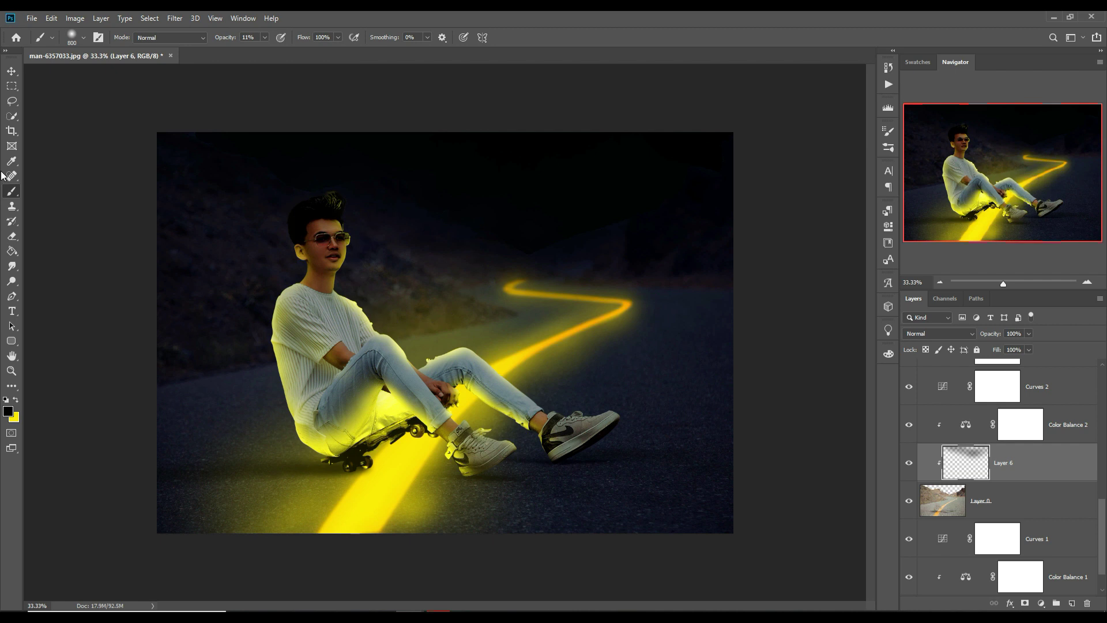
pyautogui.click(12, 70)
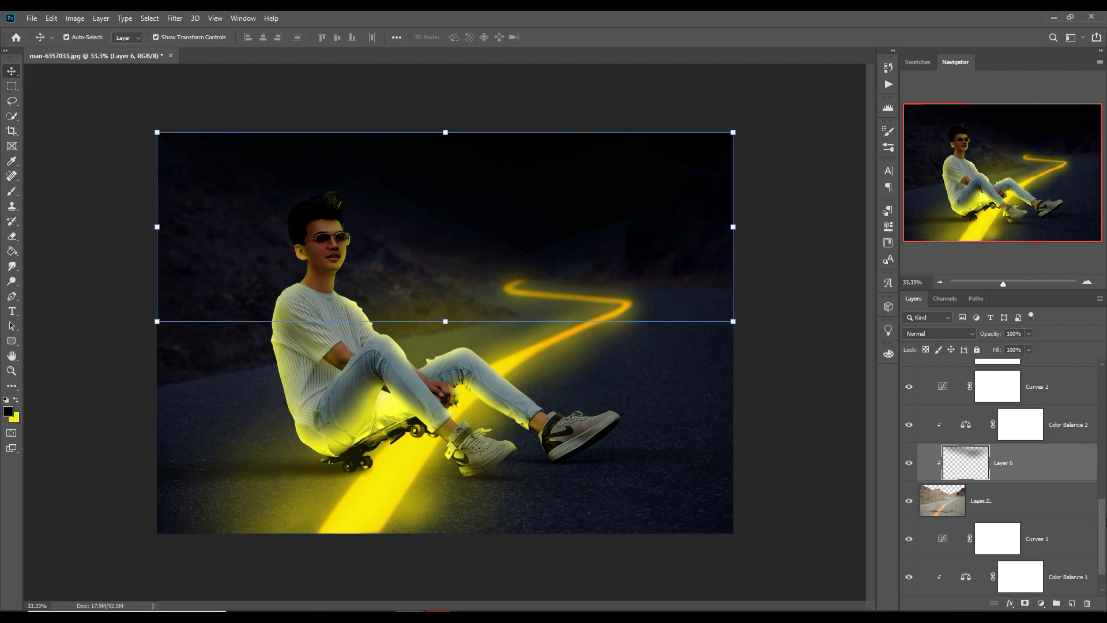
# Step: Stamp all visible layers into a new top Layer 7 and convert it to a smart object
pyautogui.scroll(5, 1066, 507)
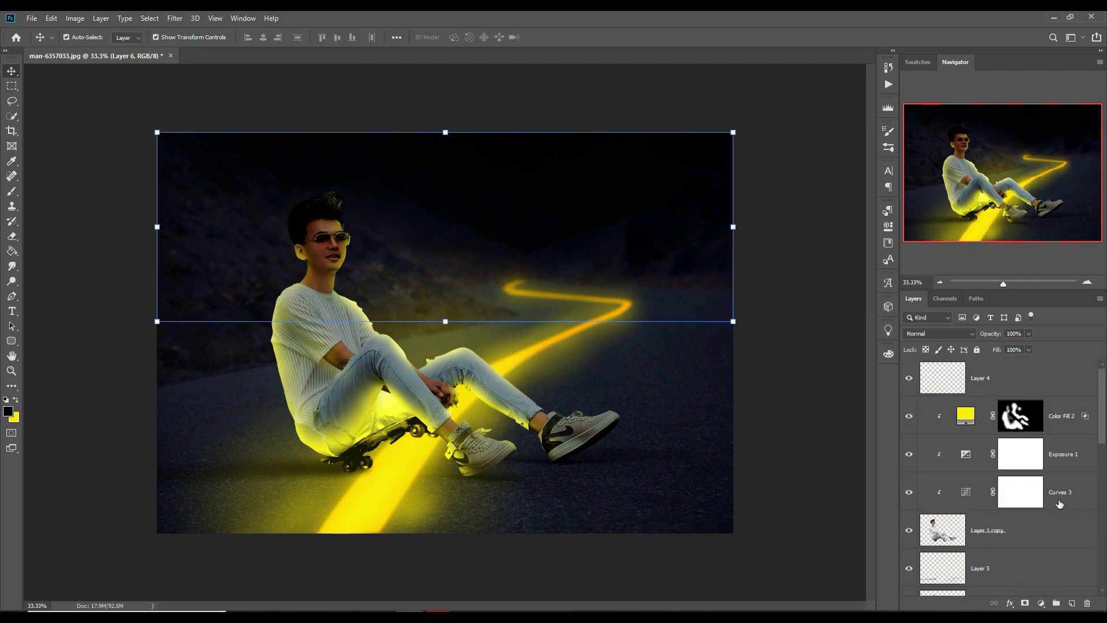
pyautogui.click(1008, 385)
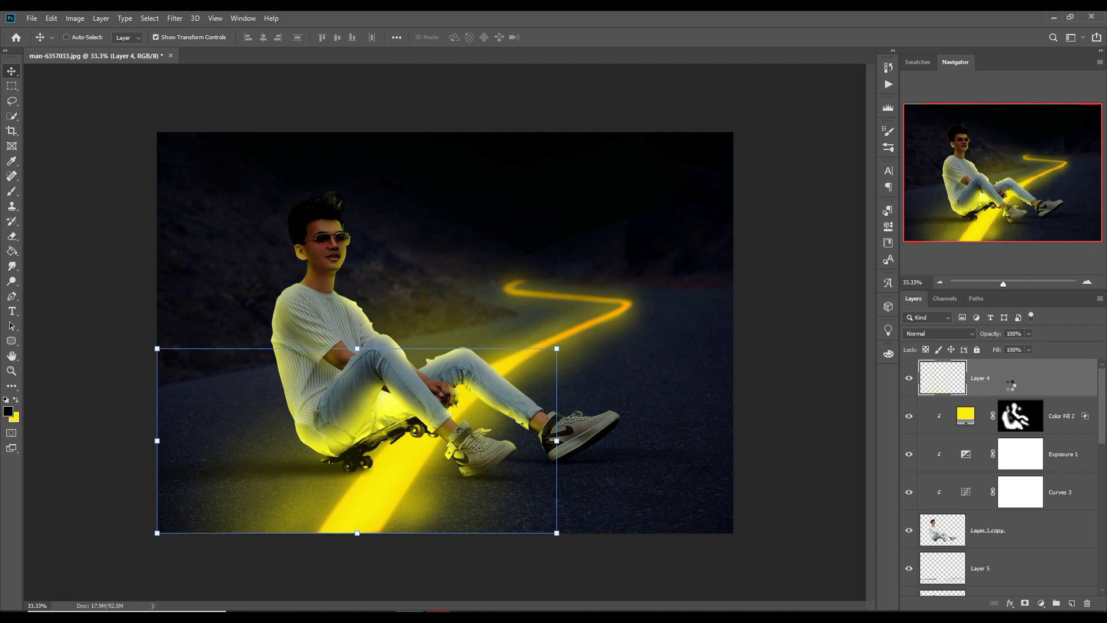
pyautogui.hotkey('ctrl', 'shift', 'alt', 'e')
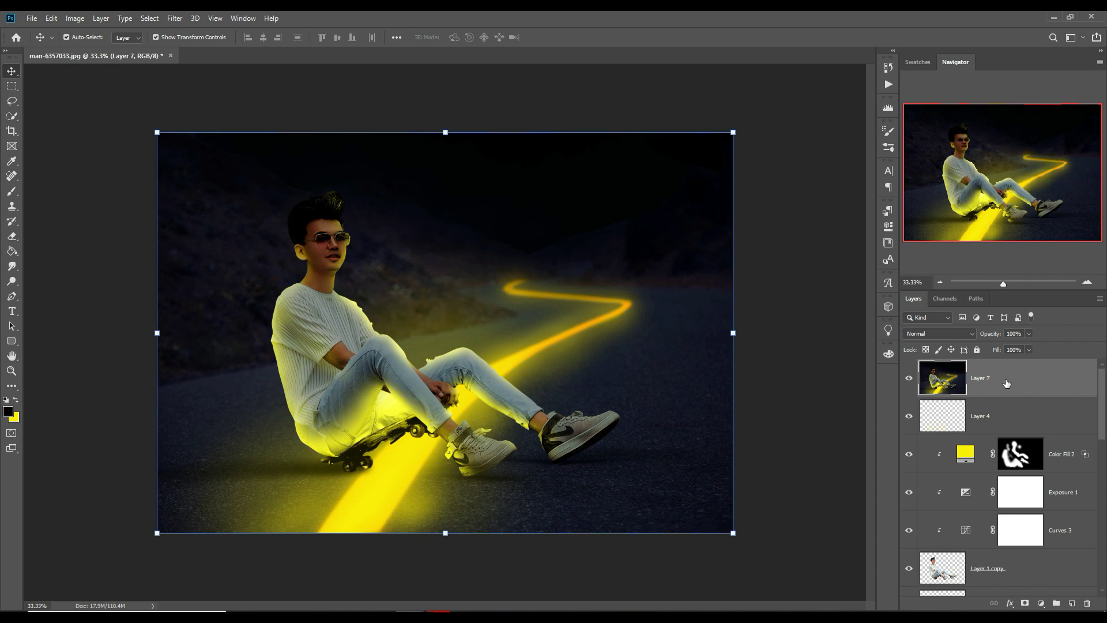
pyautogui.rightClick(1001, 378)
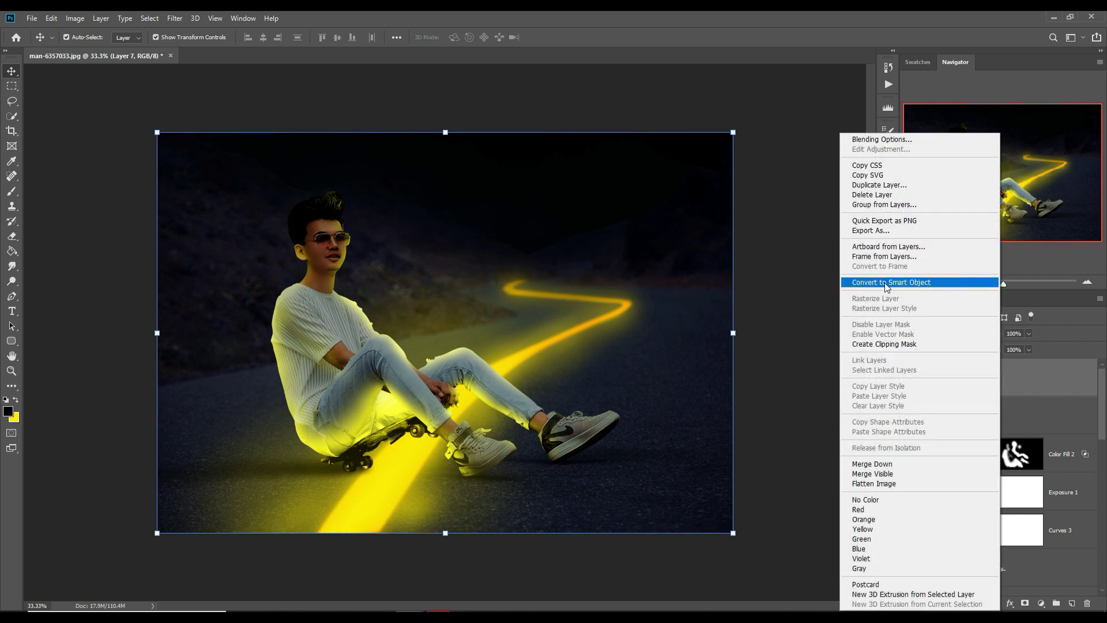
pyautogui.click(886, 283)
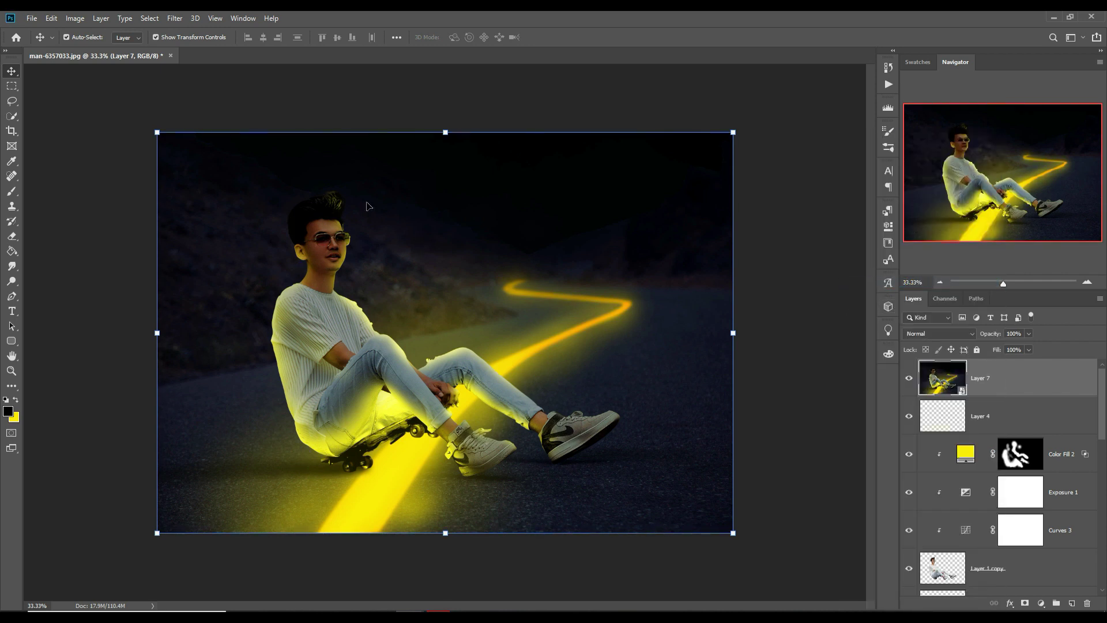
pyautogui.click(175, 17)
# Step: Open the Camera Raw Filter on Layer 7 and raise the Detail sharpening Amount to 74
pyautogui.click(222, 88)
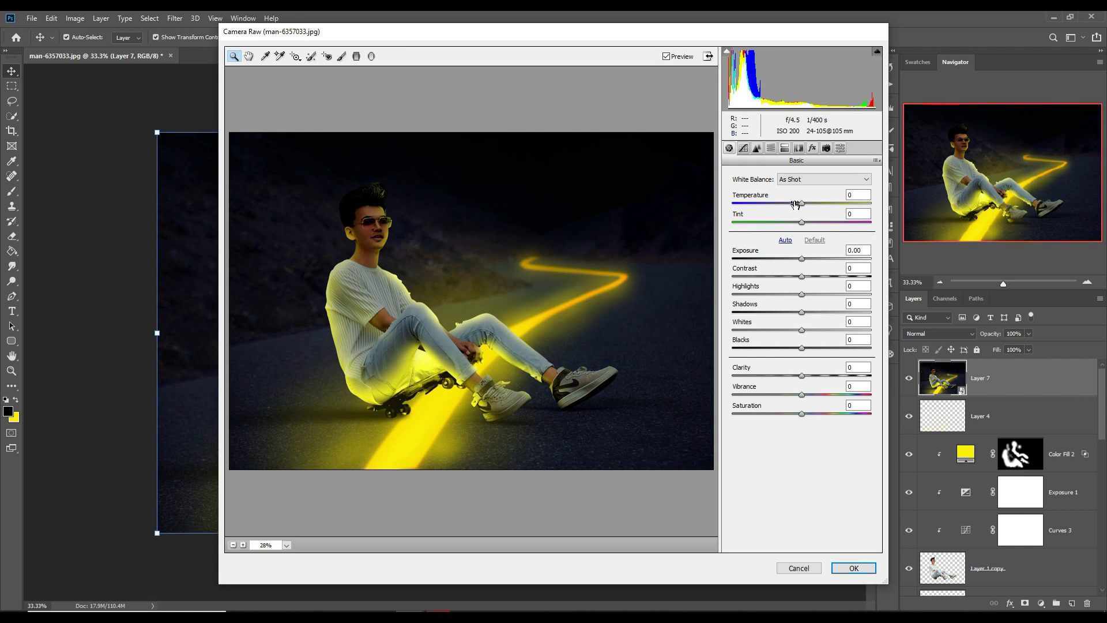
pyautogui.click(756, 148)
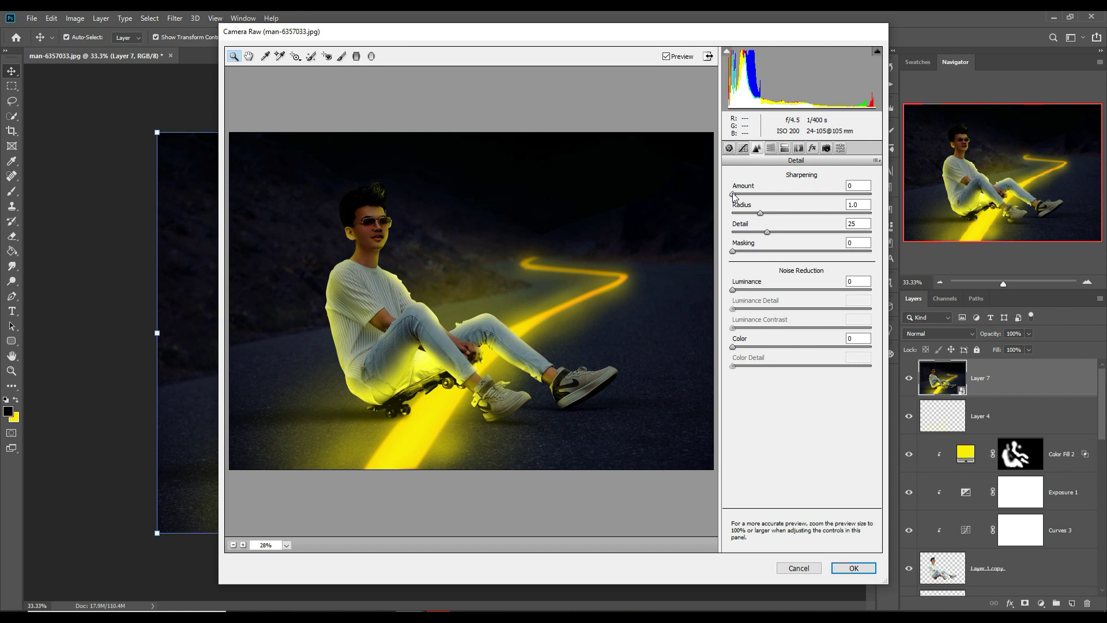
pyautogui.moveTo(733, 194); pyautogui.dragTo(772, 197)
pyautogui.moveTo(798, 195); pyautogui.dragTo(801, 196)
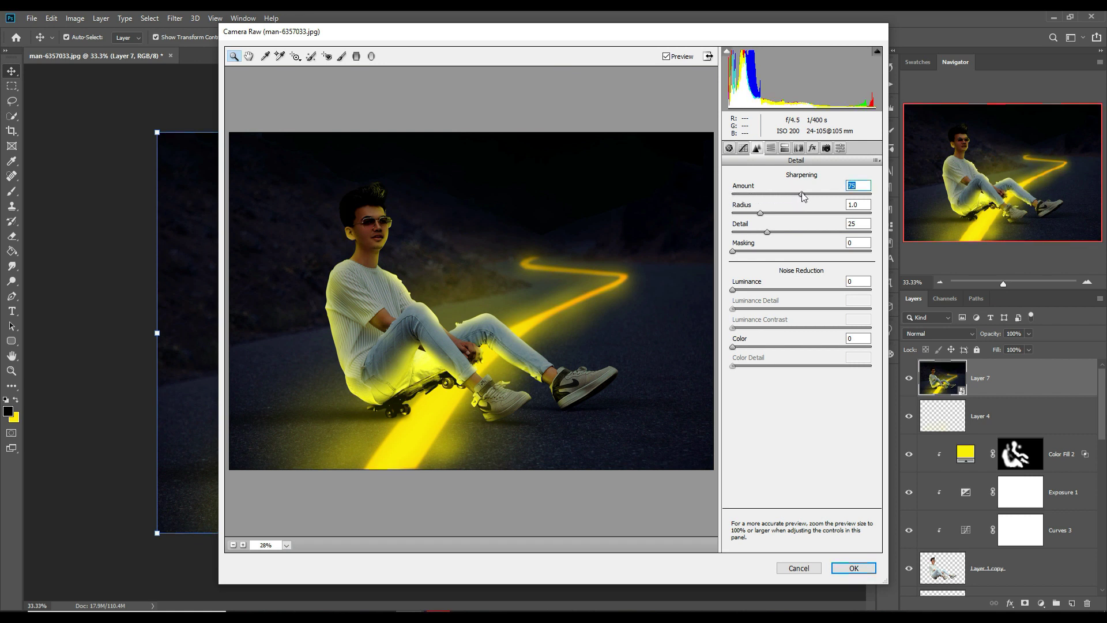
# Step: Browse the Basic and Split Toning panels, then bring up HSL/Grayscale saturation values
pyautogui.click(728, 148)
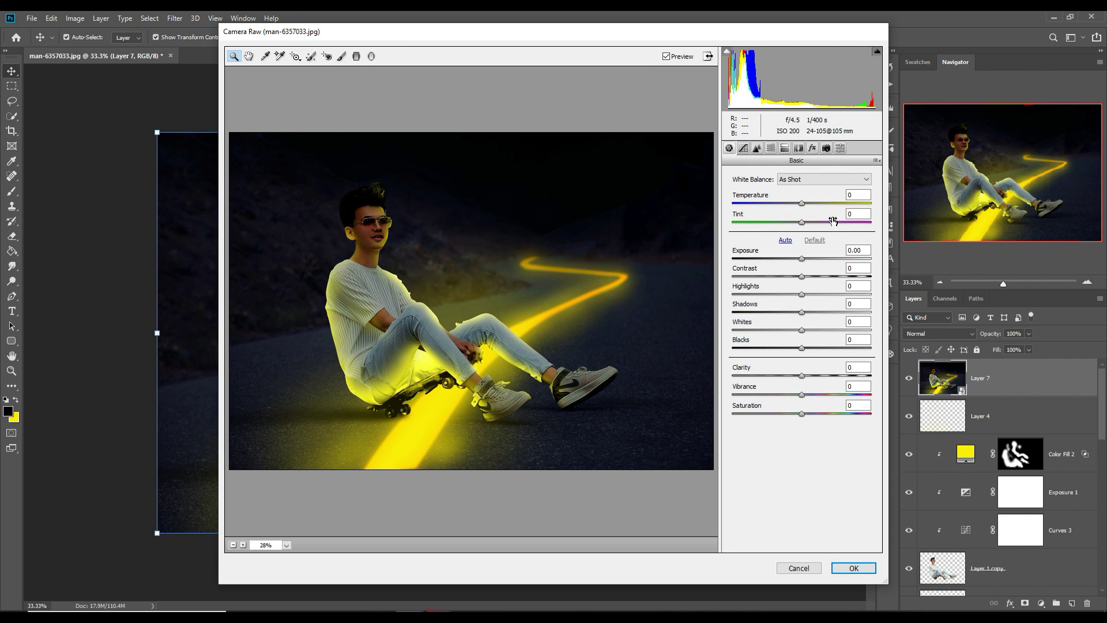
pyautogui.click(785, 149)
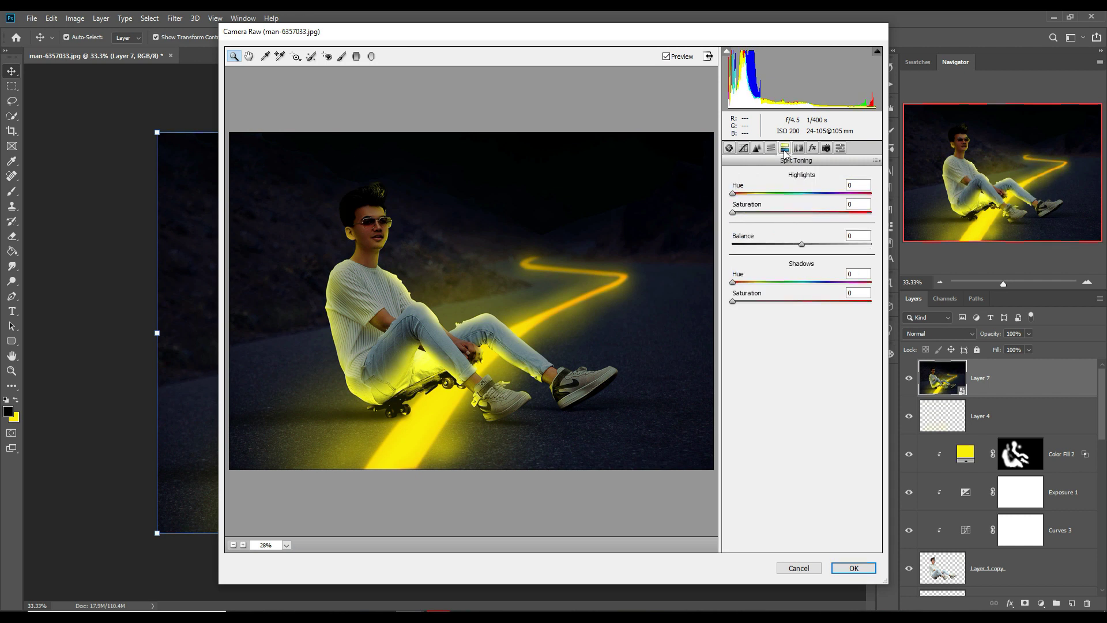
pyautogui.click(771, 148)
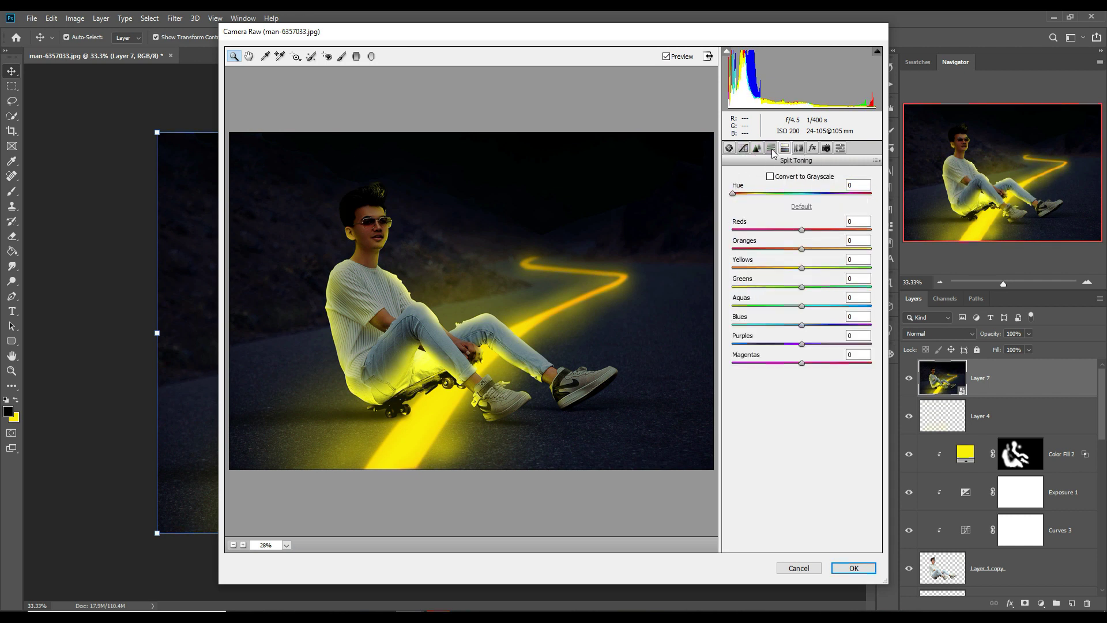
pyautogui.click(765, 192)
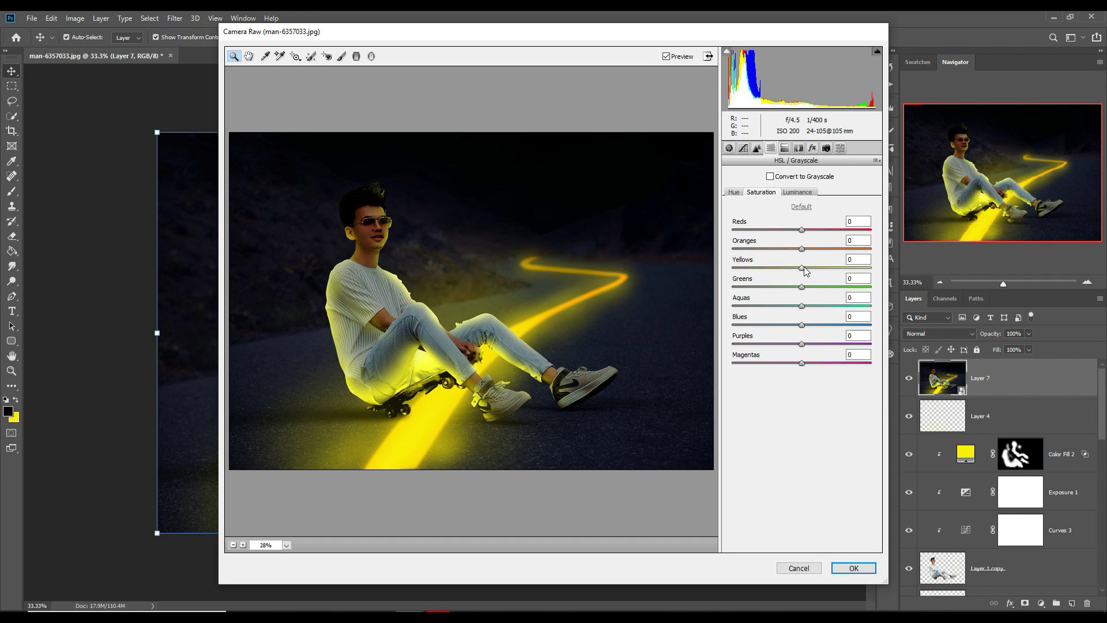
# Step: Set HSL hue Yellows to -42 and Oranges to +8
pyautogui.click(733, 192)
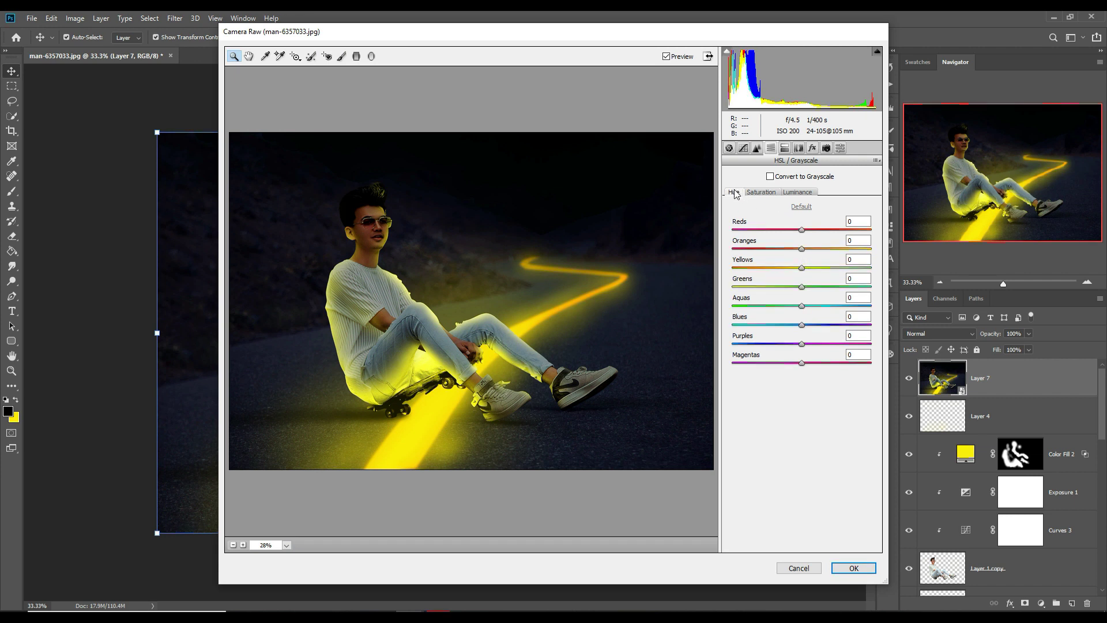
pyautogui.moveTo(801, 268); pyautogui.dragTo(781, 268)
pyautogui.moveTo(782, 269)
pyautogui.mouseDown()
pyautogui.moveTo(770, 274)
pyautogui.moveTo(806, 249)
pyautogui.mouseUp()
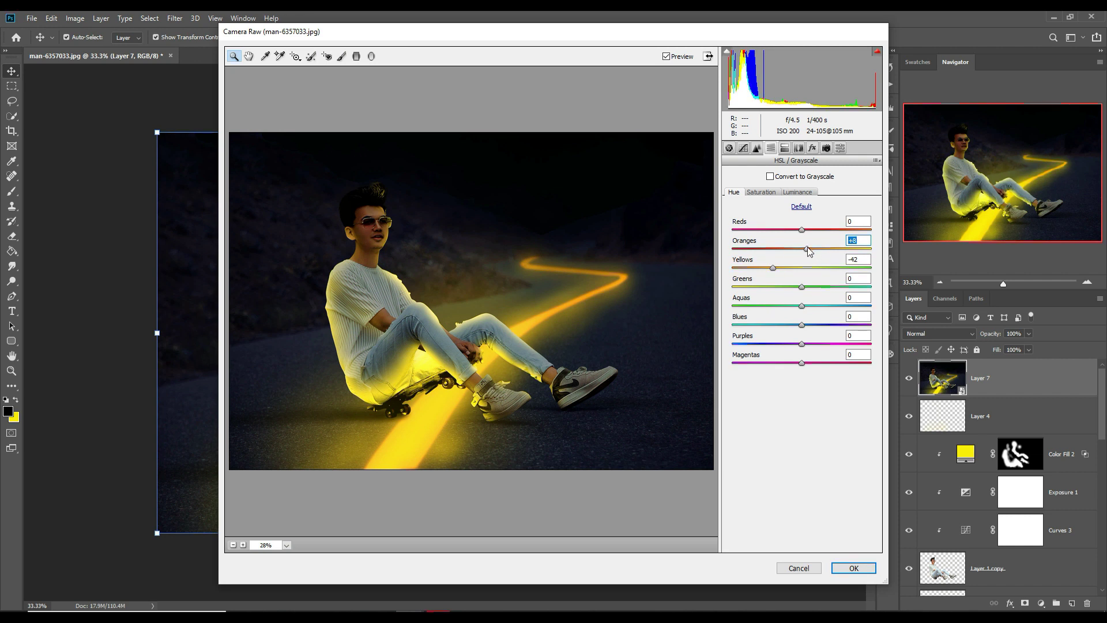
pyautogui.moveTo(807, 247); pyautogui.dragTo(806, 252)
pyautogui.moveTo(807, 252); pyautogui.dragTo(810, 252)
# Step: Raise Aquas saturation to +38 and Blues saturation to +41, then review hue and saturation values
pyautogui.click(761, 193)
pyautogui.click(802, 305)
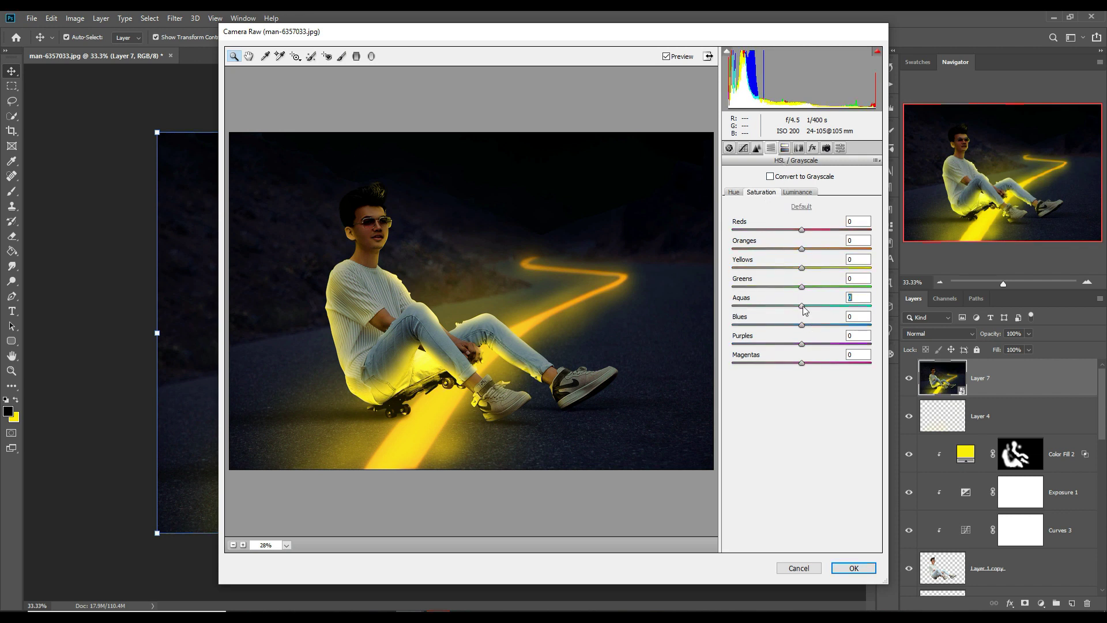
pyautogui.moveTo(803, 305)
pyautogui.mouseDown()
pyautogui.moveTo(827, 306)
pyautogui.moveTo(841, 324)
pyautogui.mouseUp()
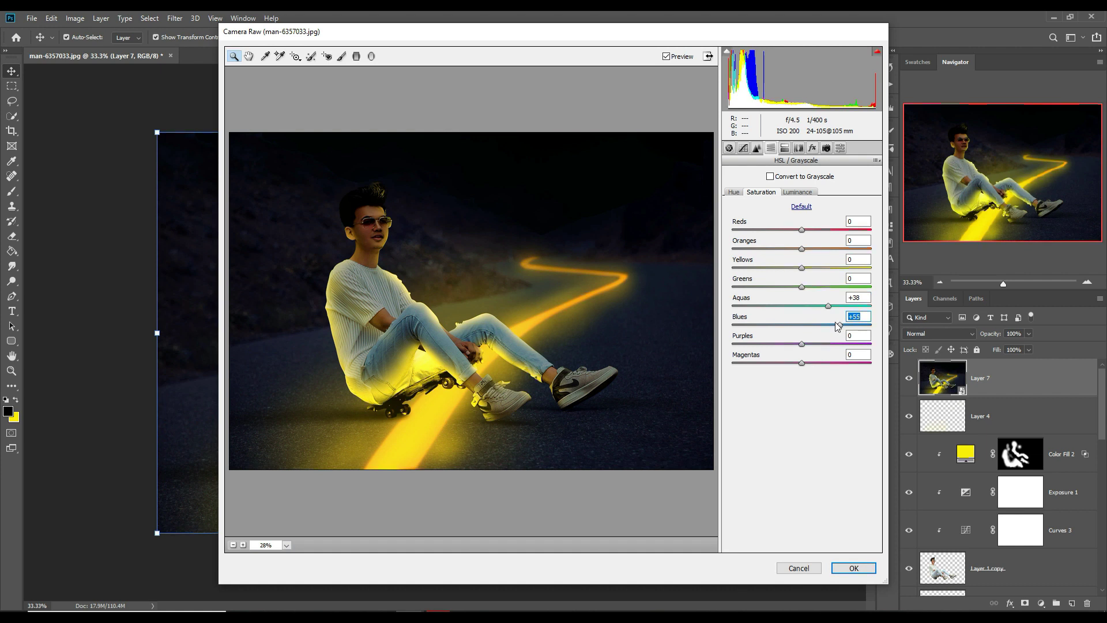
pyautogui.moveTo(839, 325); pyautogui.dragTo(833, 325)
pyautogui.moveTo(830, 322); pyautogui.dragTo(829, 323)
pyautogui.click(734, 193)
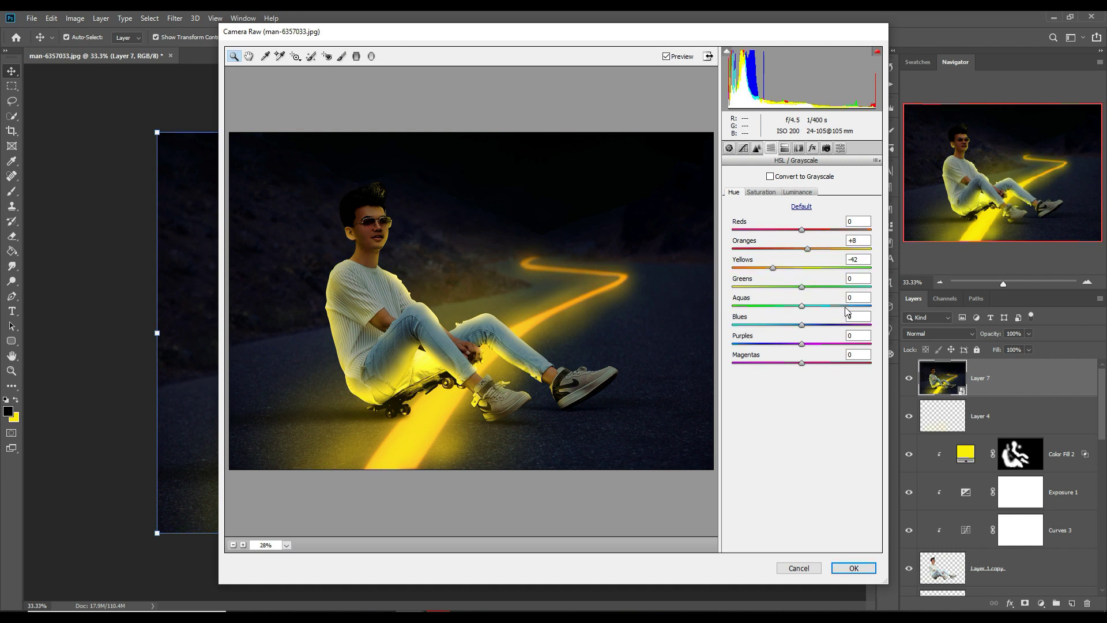
pyautogui.click(762, 192)
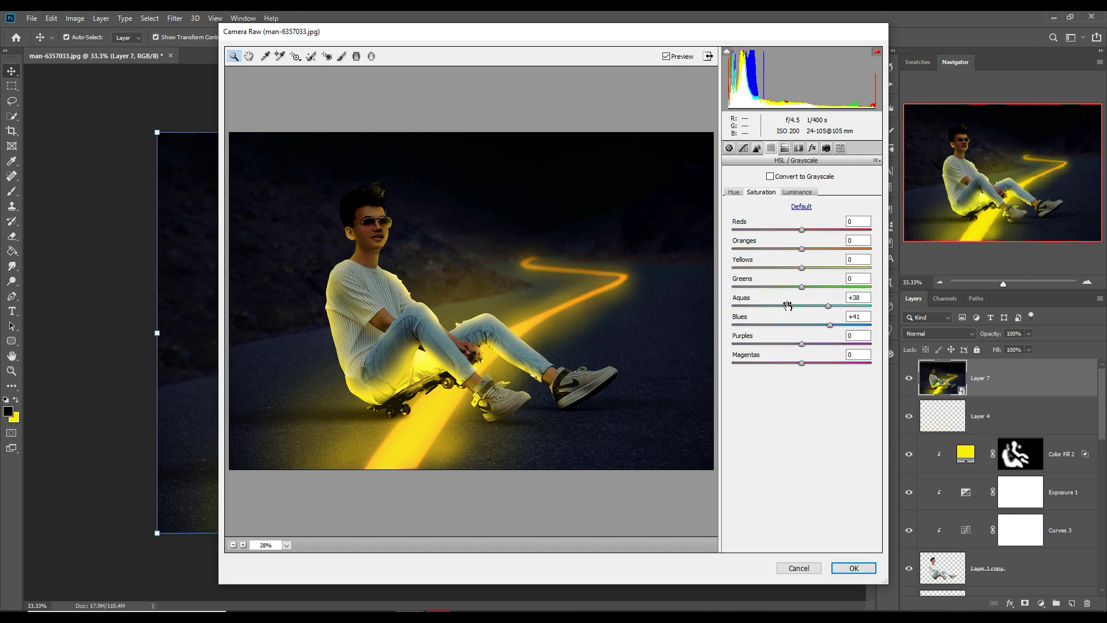
# Step: In Camera Raw Split Toning, set highlights to Hue 45, Saturation 22, and nudge the shadows hue
pyautogui.click(812, 148)
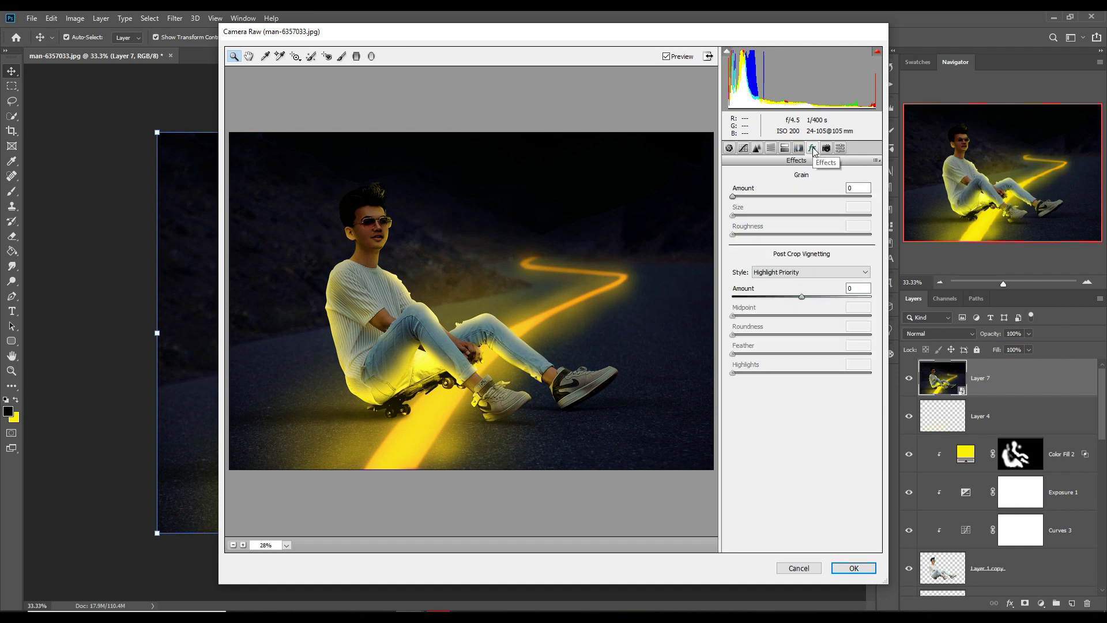
pyautogui.click(797, 148)
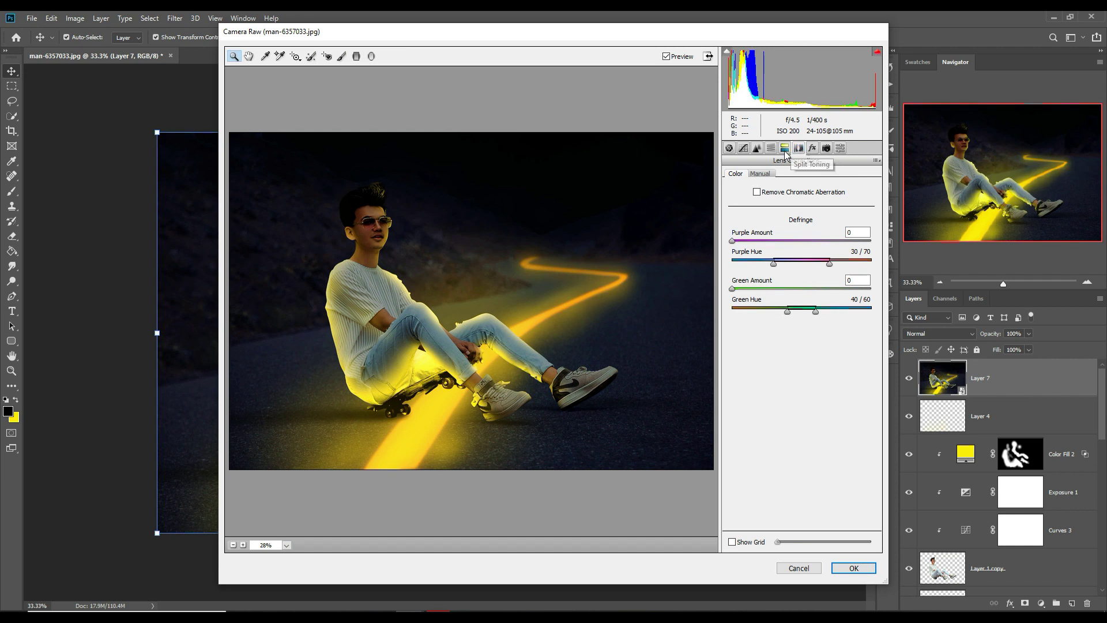
pyautogui.click(784, 149)
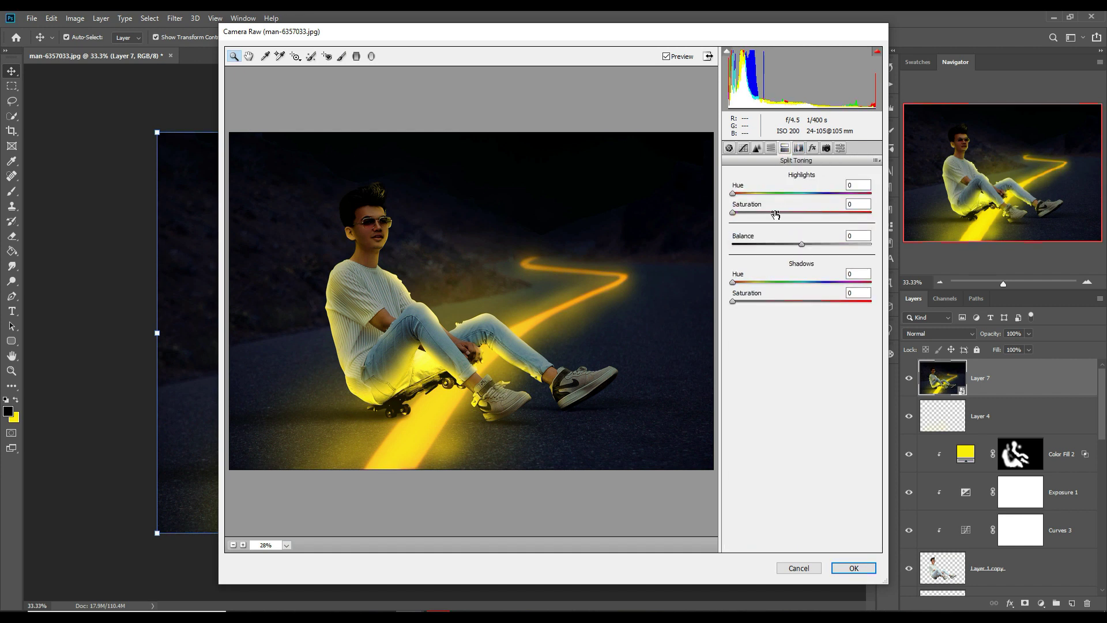
pyautogui.moveTo(732, 193); pyautogui.dragTo(765, 212)
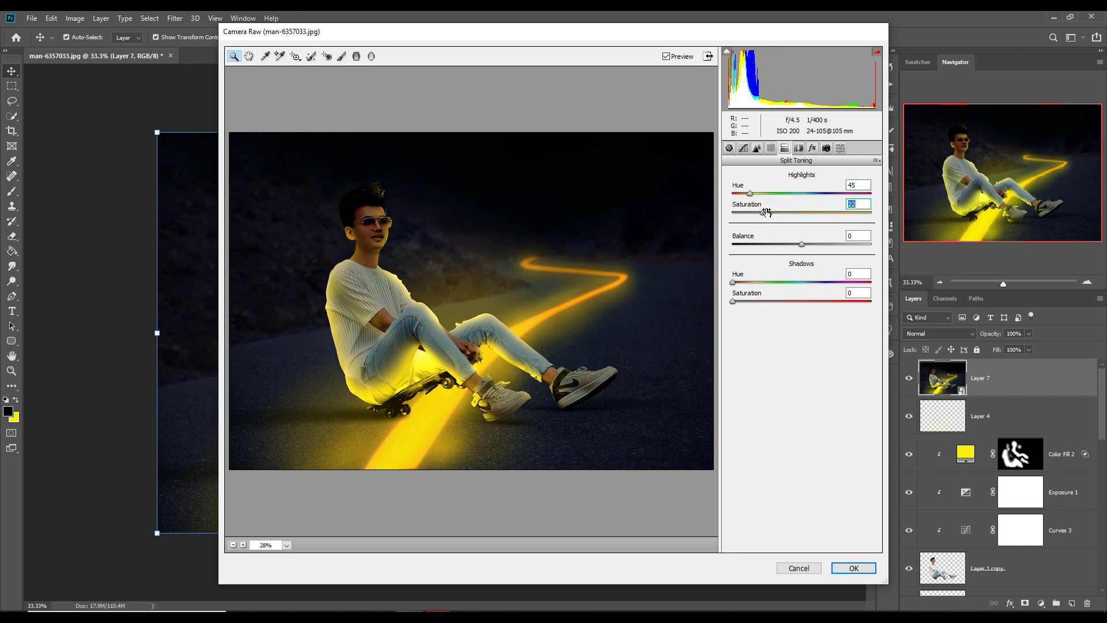
pyautogui.moveTo(732, 282)
pyautogui.mouseDown()
pyautogui.moveTo(792, 282)
pyautogui.moveTo(728, 290)
pyautogui.mouseUp()
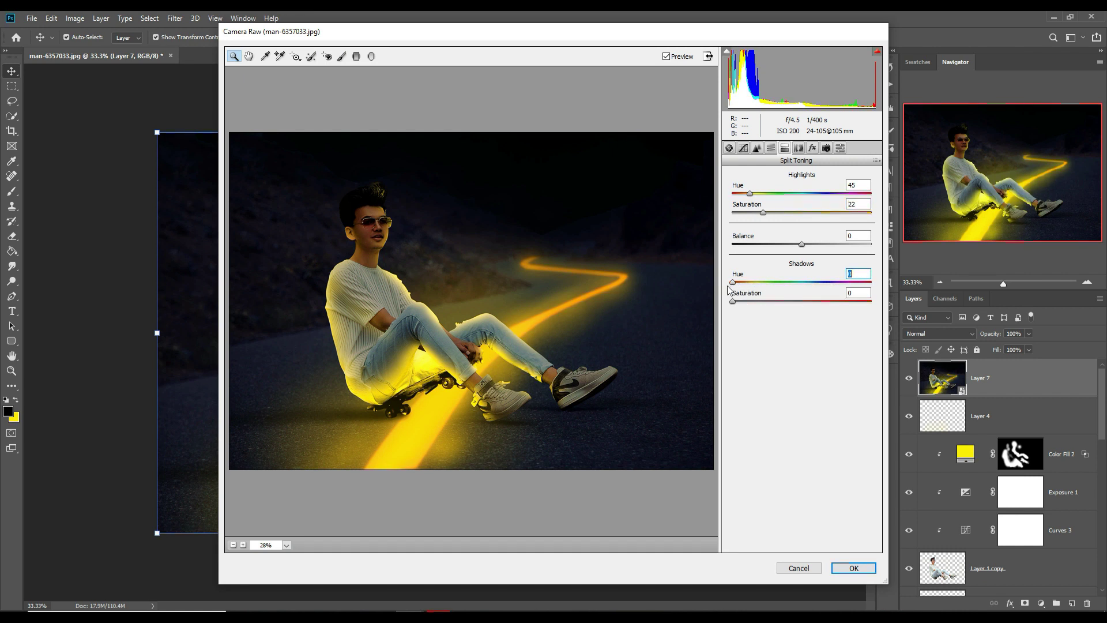
# Step: Apply the Camera Raw grade to Layer 7, then stamp all visible layers into Layer 8
pyautogui.click(854, 567)
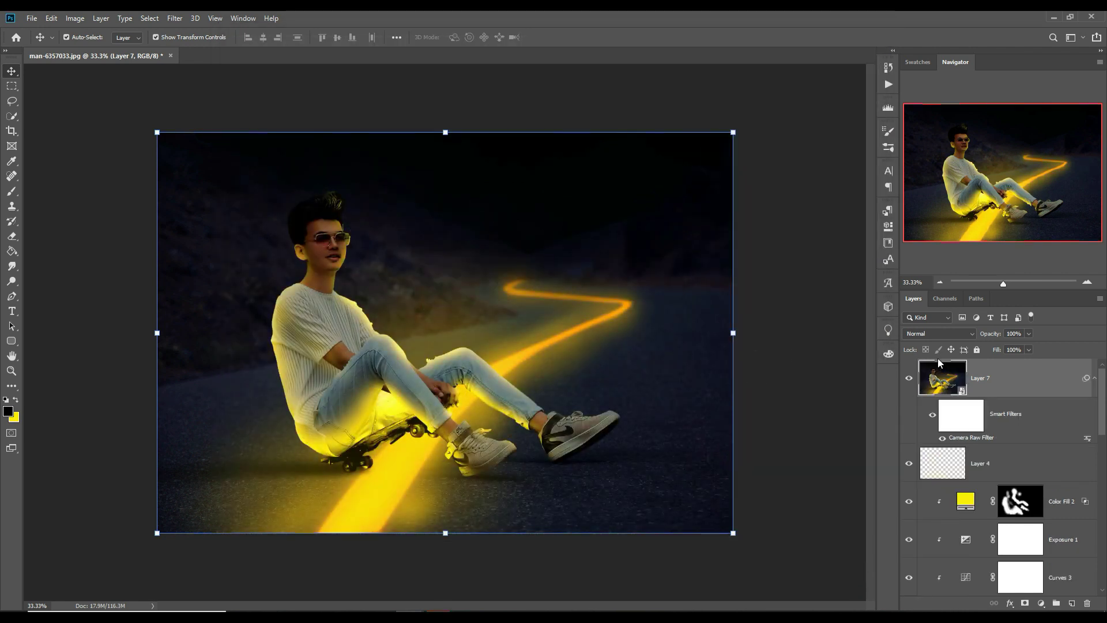
pyautogui.press('ctrl')
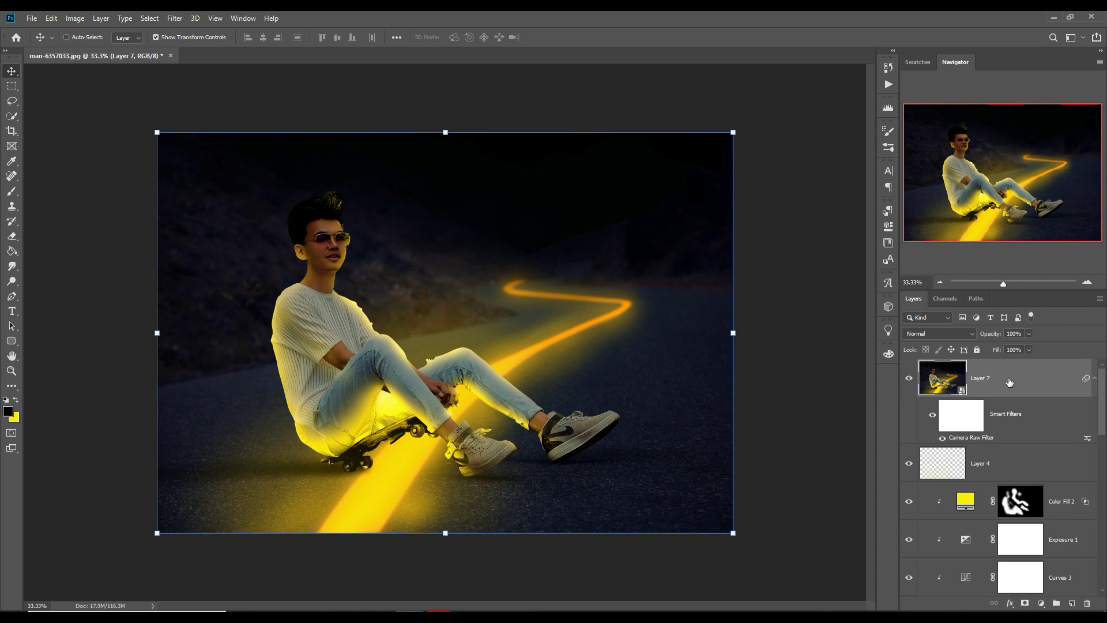